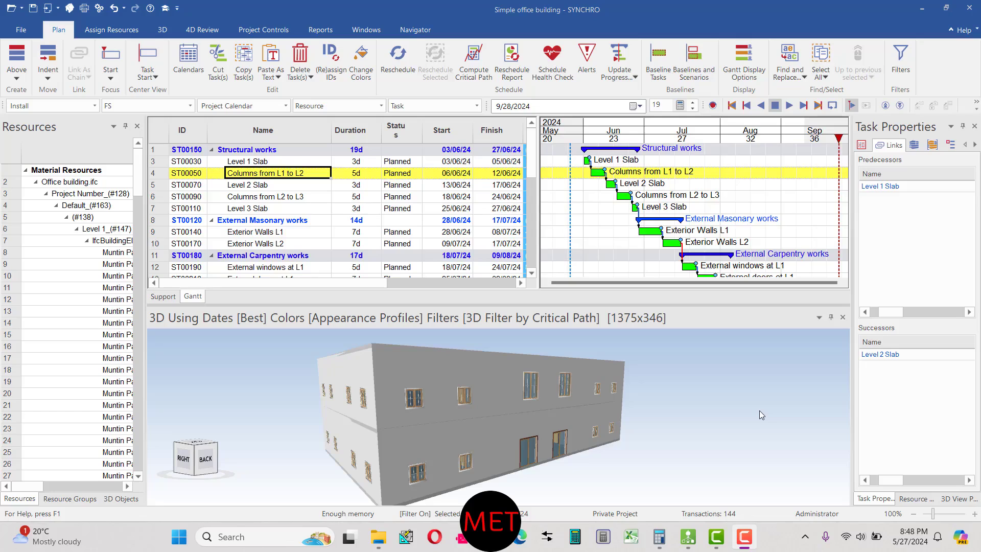
Examine the predecessors and successors of the slab and column tasks under Structural works.
left_click(289, 197)
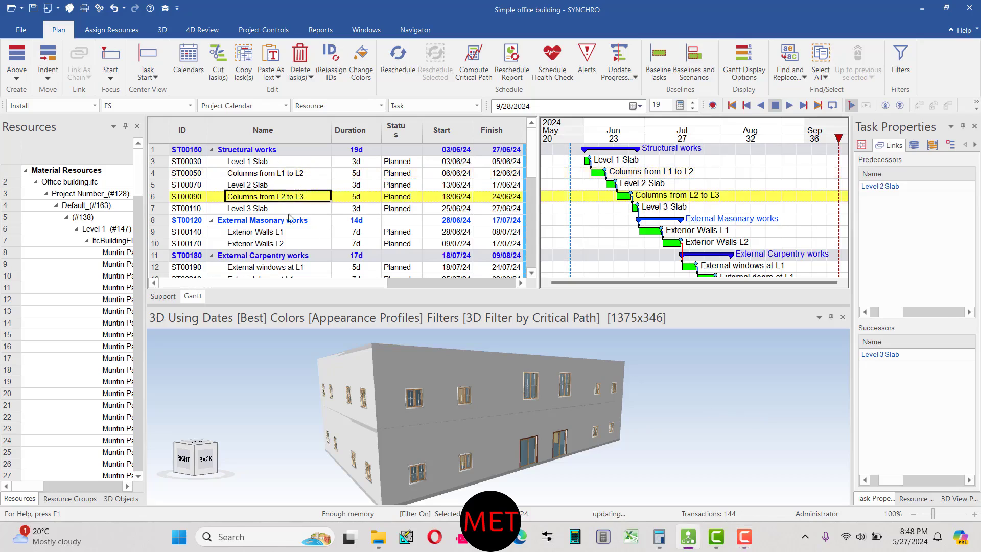
left_click(295, 176)
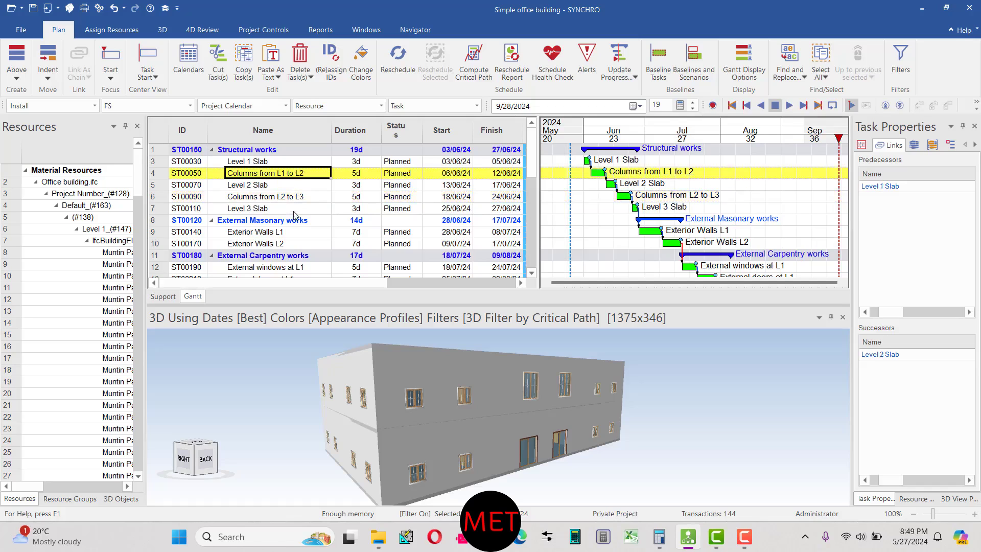
left_click(290, 186)
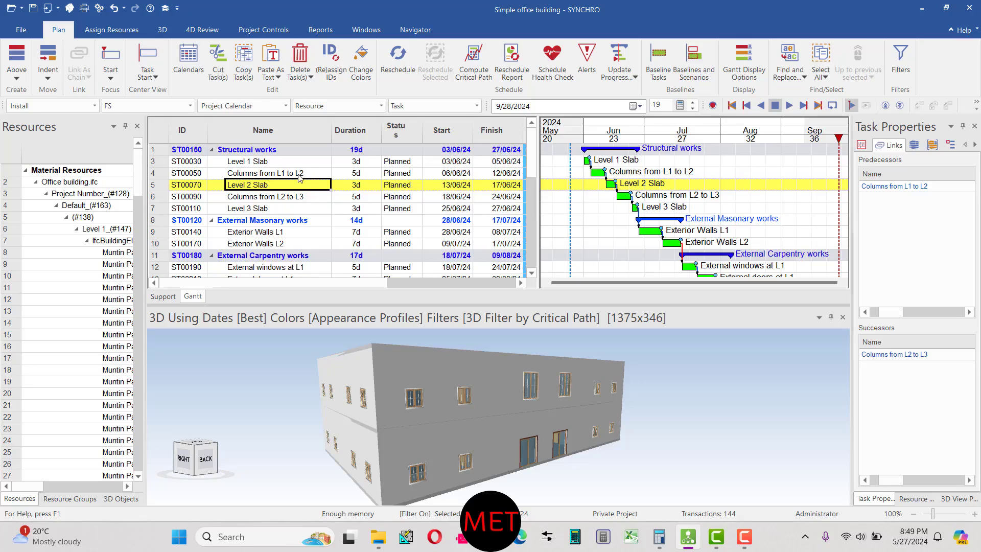
left_click(298, 172)
left_click(295, 164)
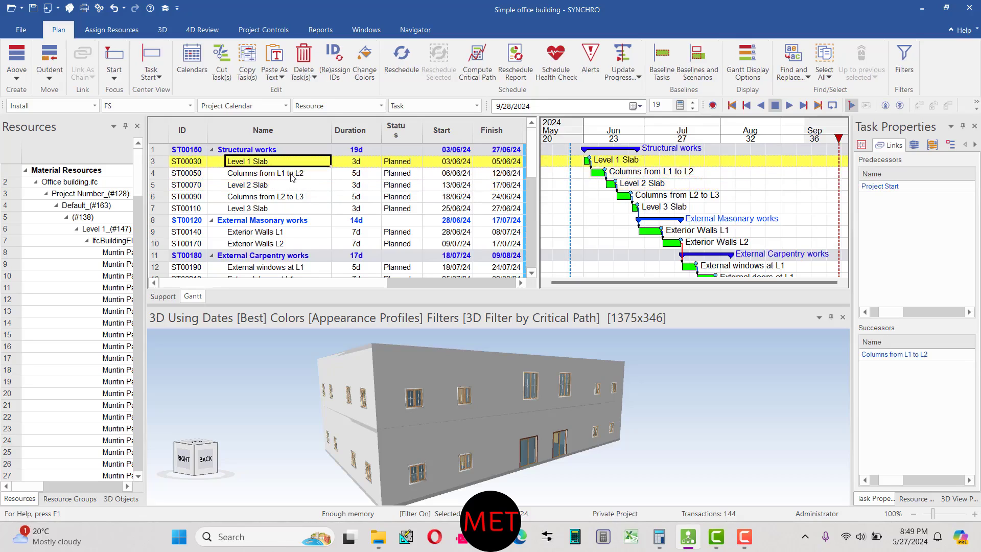
left_click(291, 173)
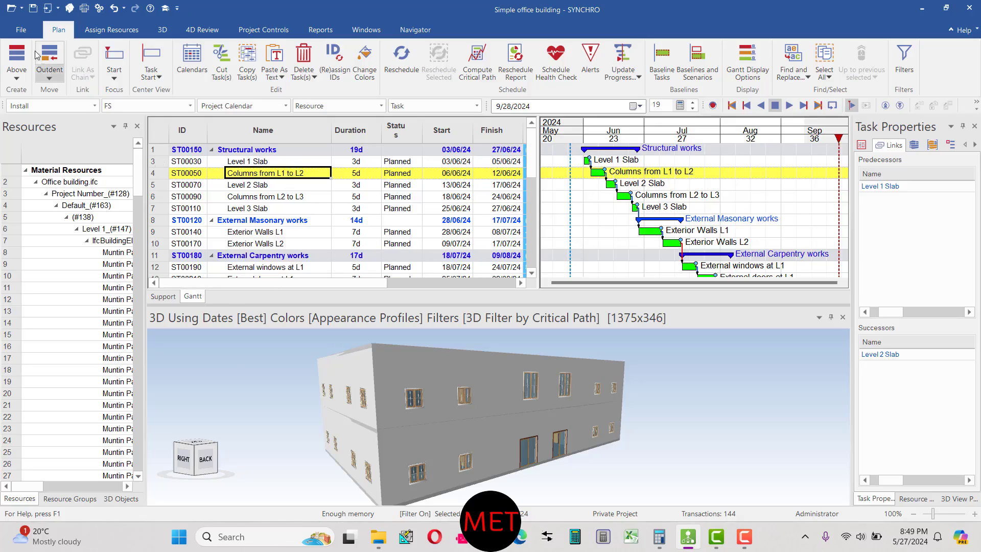
View the file formats available for importing into the project, without importing anything.
left_click(21, 30)
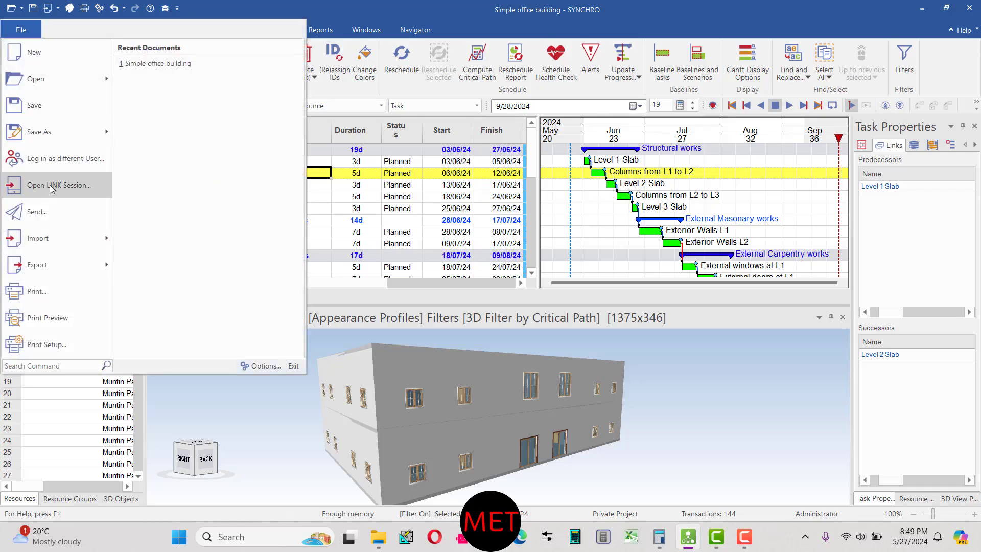
left_click(98, 243)
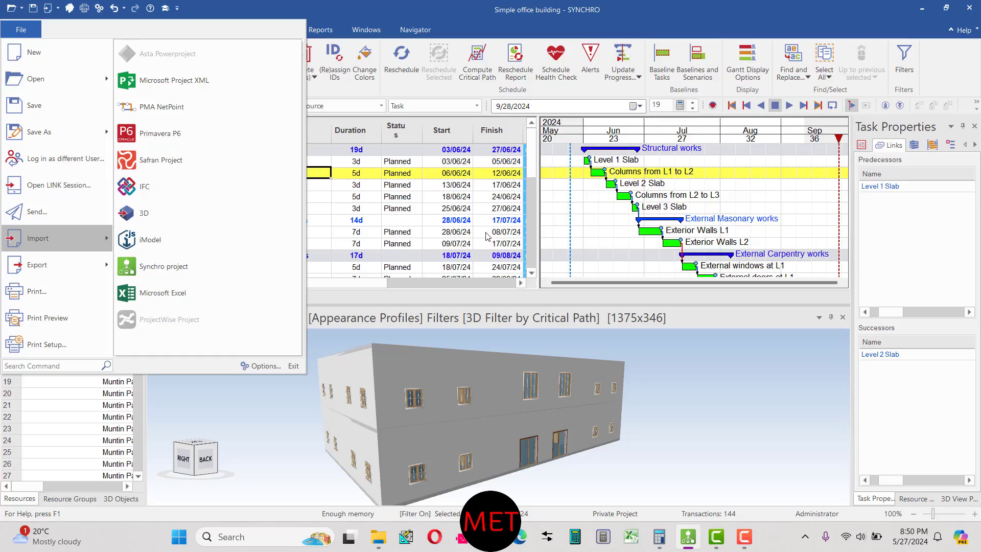
left_click(456, 189)
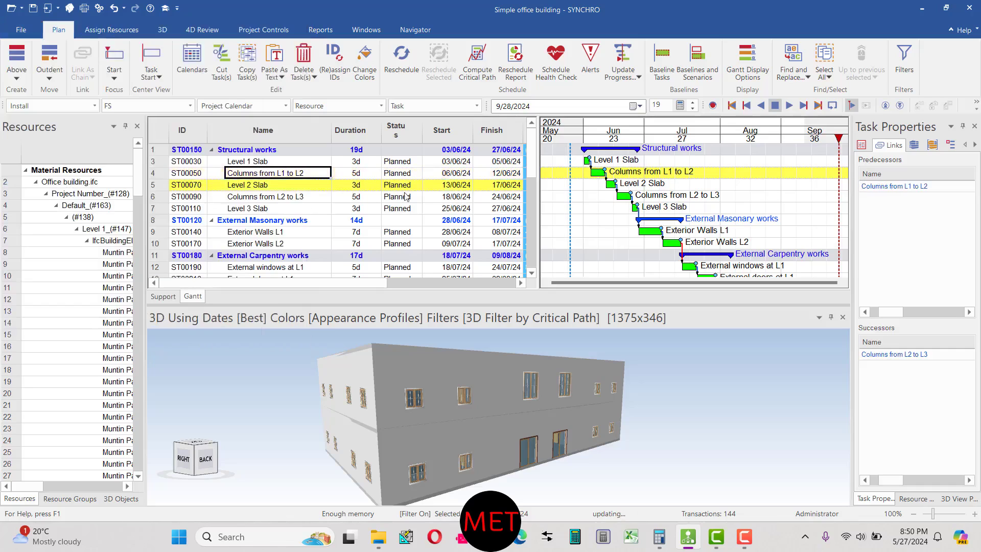
Review the project's task list, checking the links and duration of Level 1 Slab and Columns from L1 to L2.
left_click(305, 170)
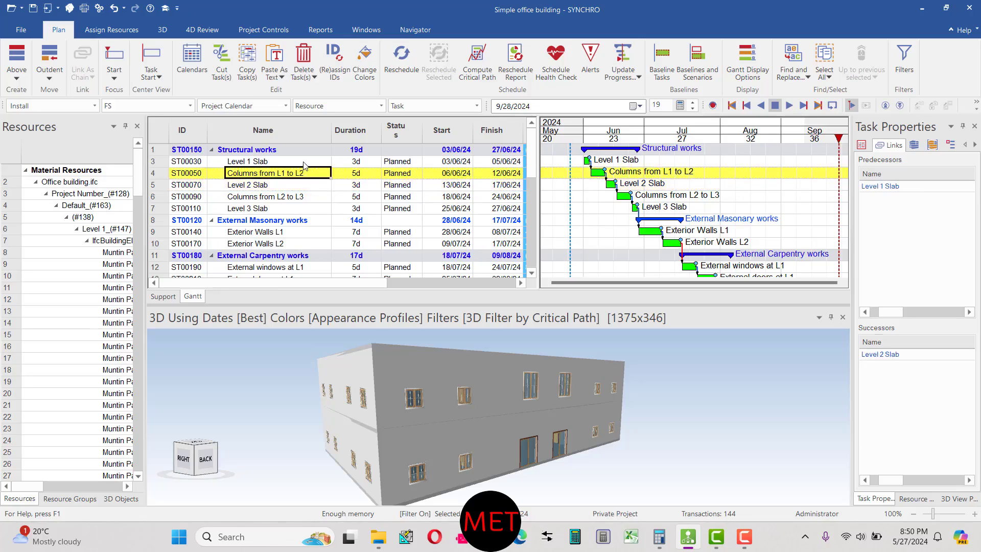
left_click(304, 162)
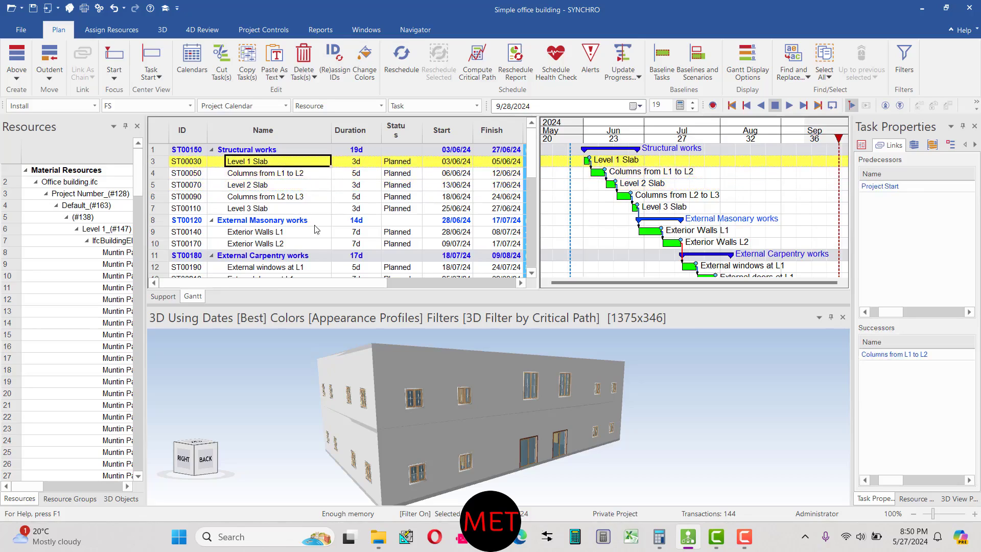
scroll(323, 226, "down", 5)
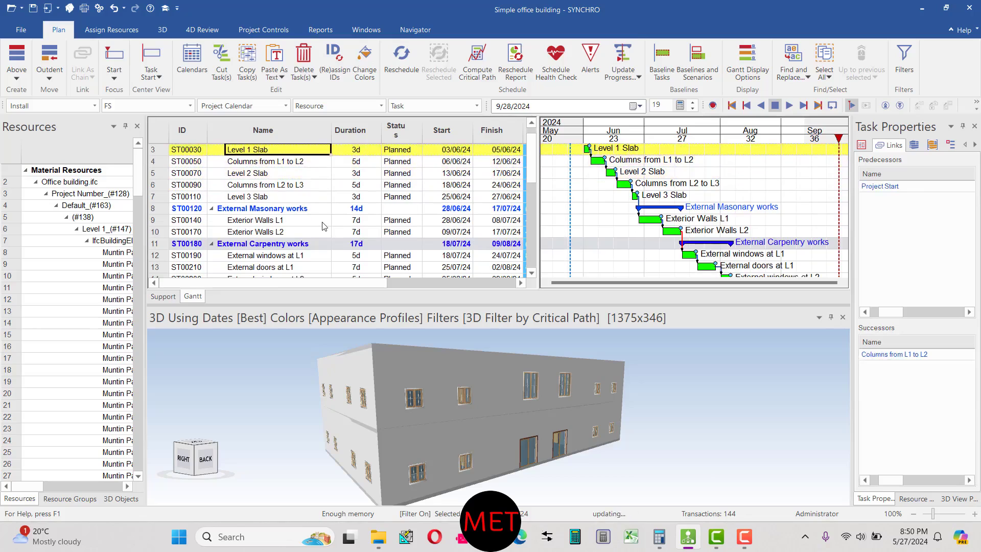
scroll(322, 226, "up", 5)
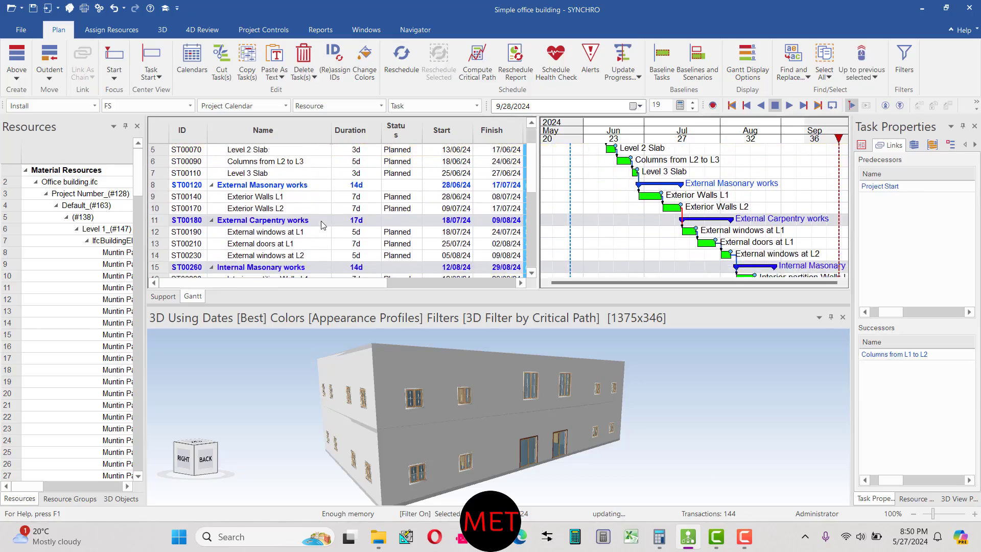
scroll(323, 227, "down", 2)
scroll(322, 225, "up", 1)
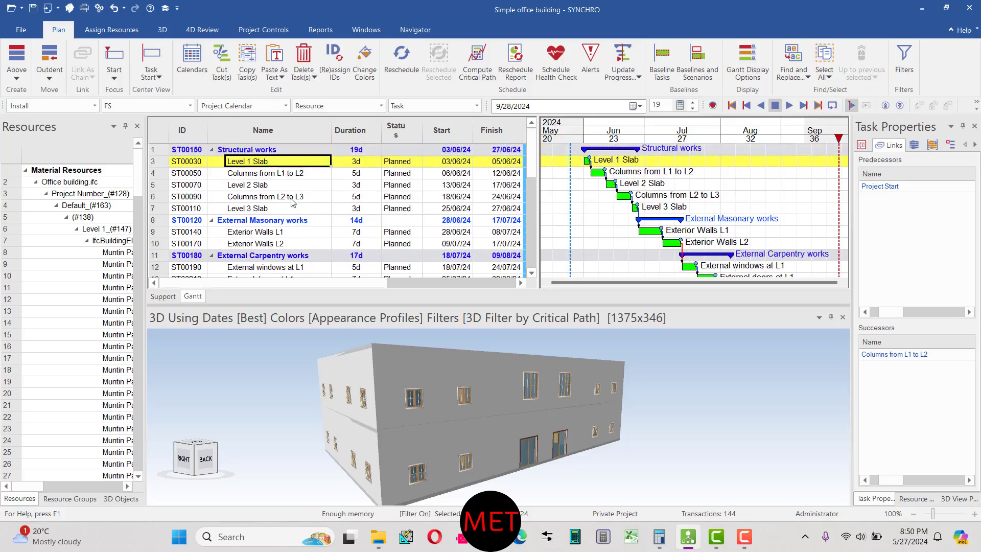
scroll(299, 201, "down", 2)
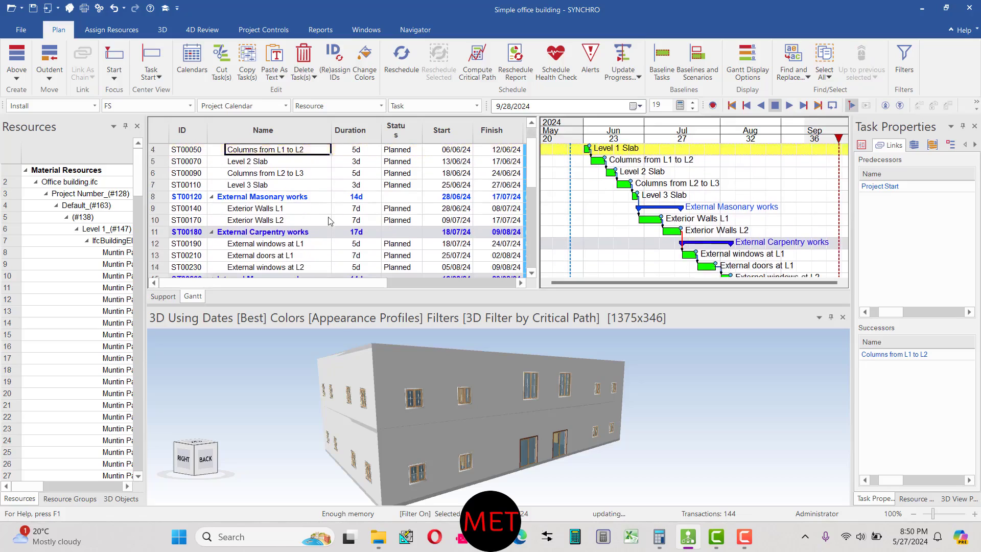
left_click(294, 185)
scroll(291, 184, "up", 2)
left_click(280, 163)
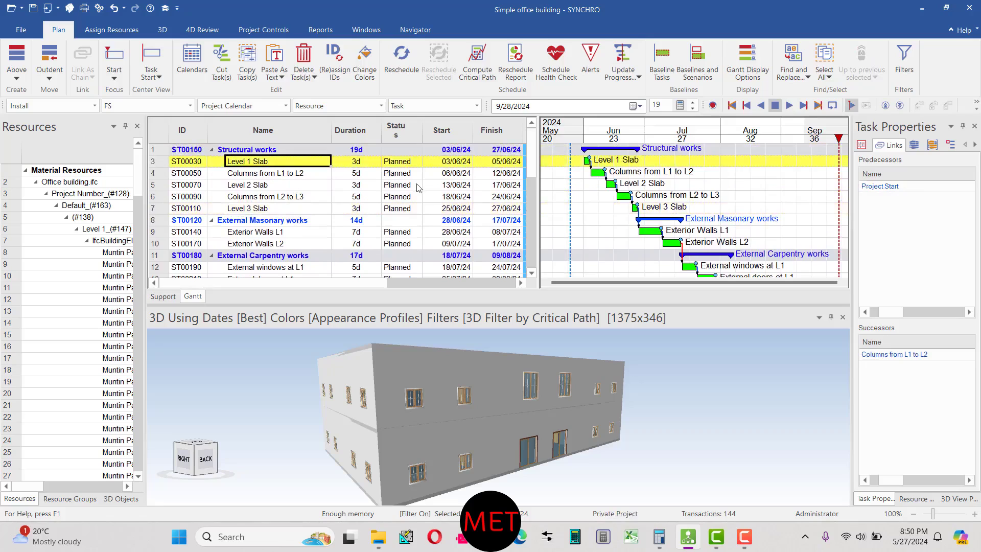
left_click(360, 174)
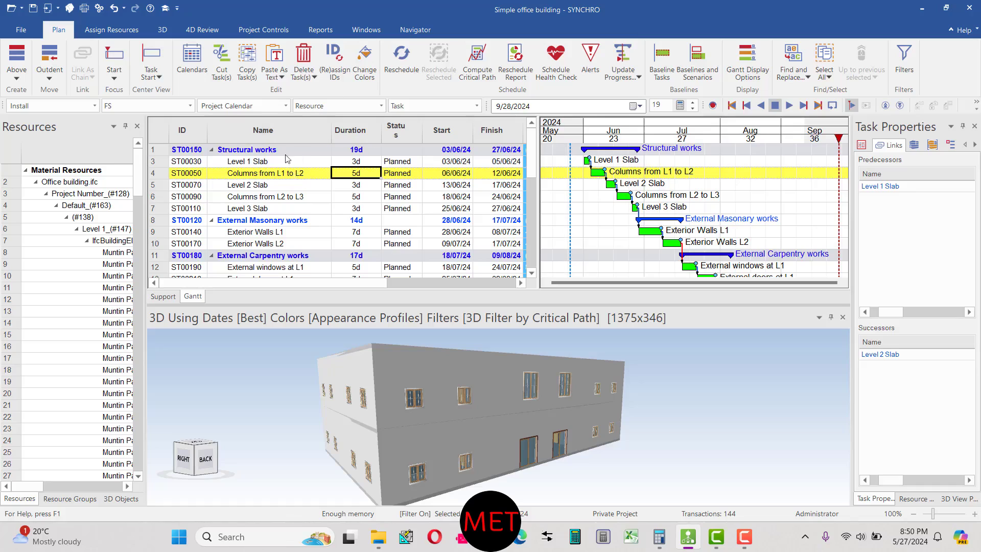
left_click(299, 165)
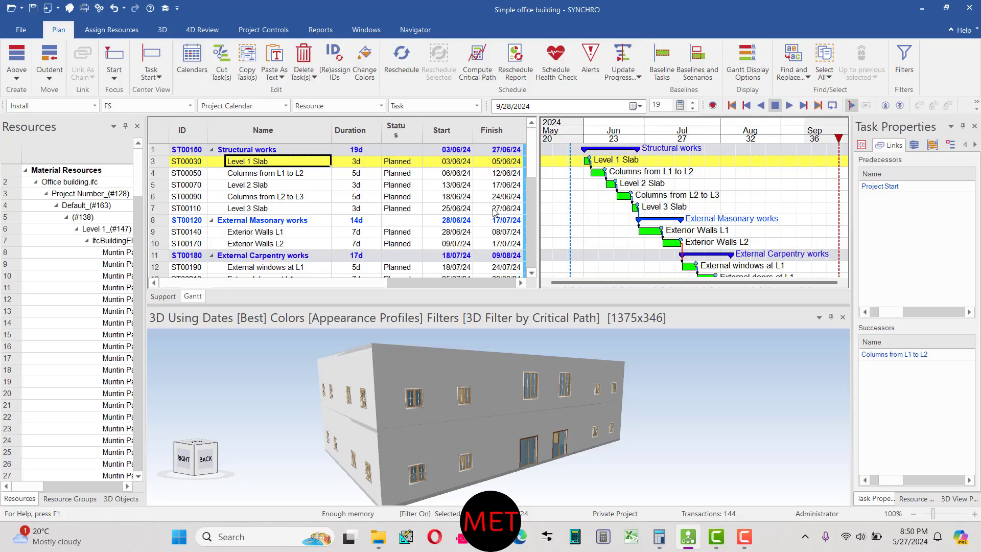
left_click(277, 175)
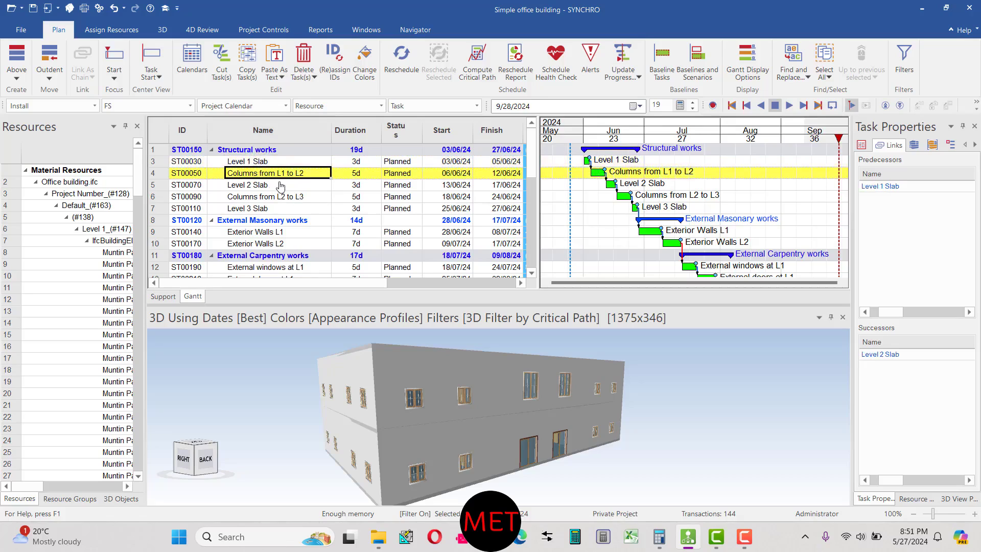
Look through the summary task groups from Structural works to Internal Carpentry works.
left_click(273, 153)
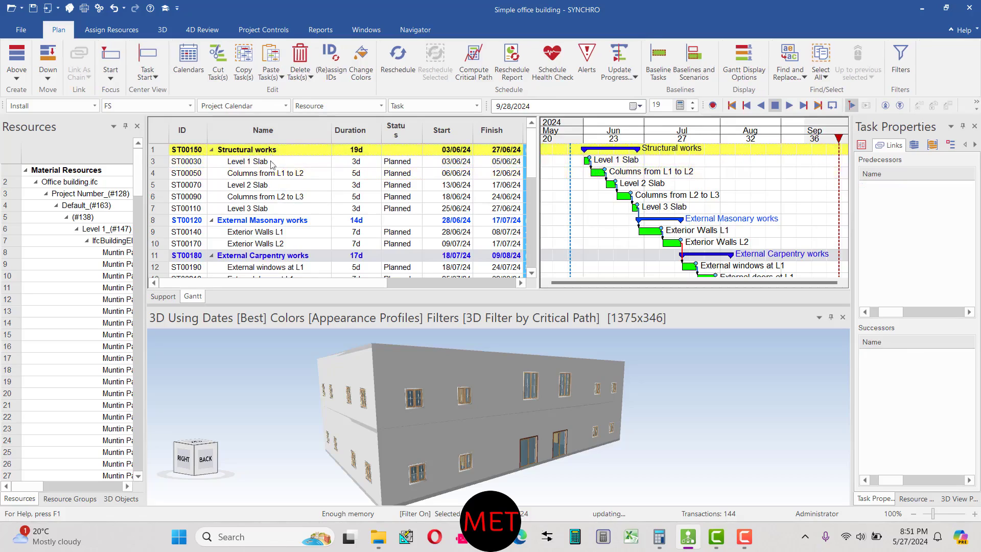
left_click(274, 223)
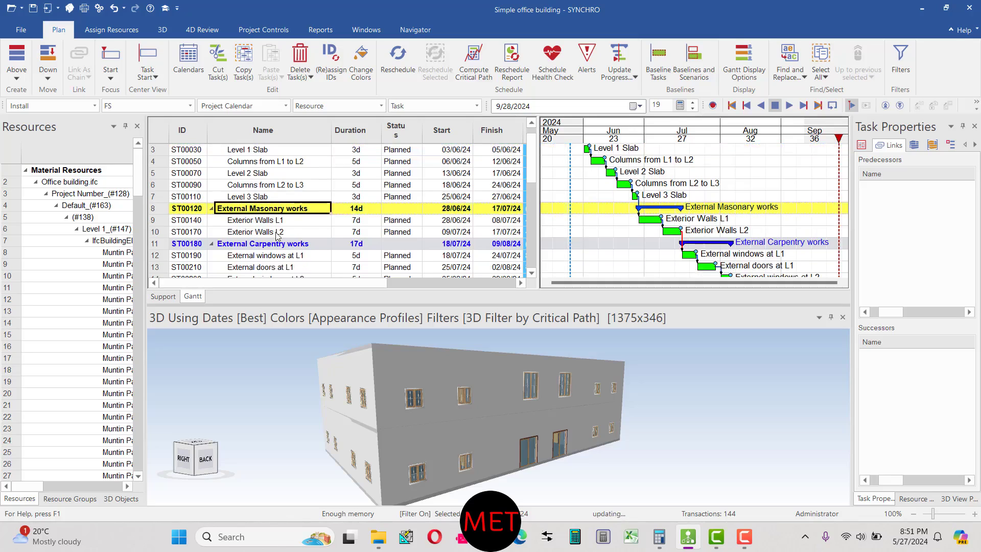
left_click(299, 247)
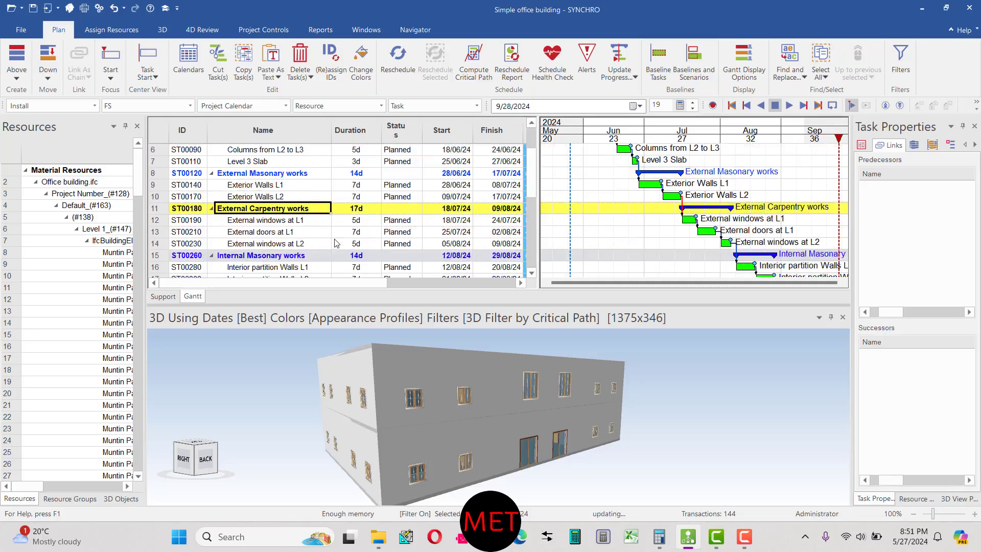
left_click(306, 244)
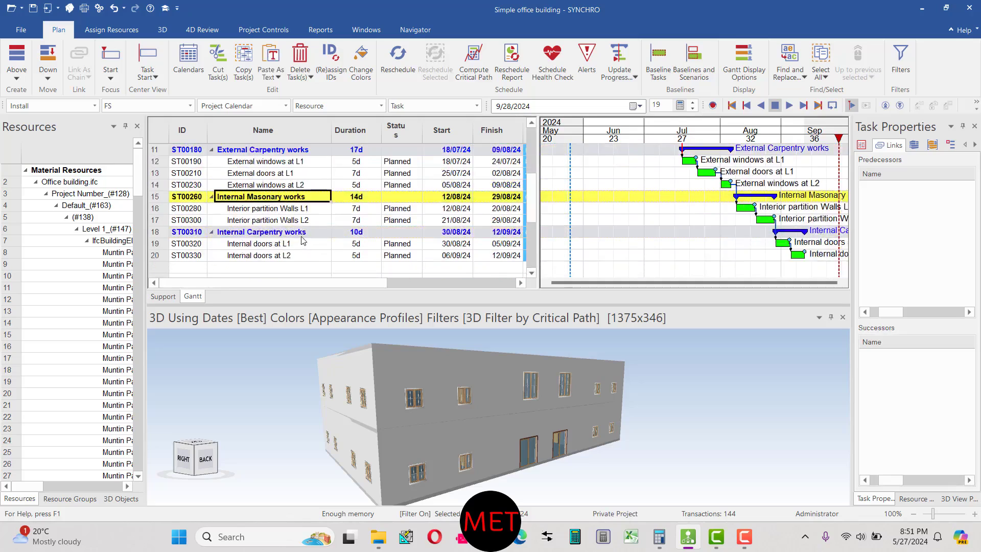
left_click(303, 235)
scroll(376, 243, "up", 4)
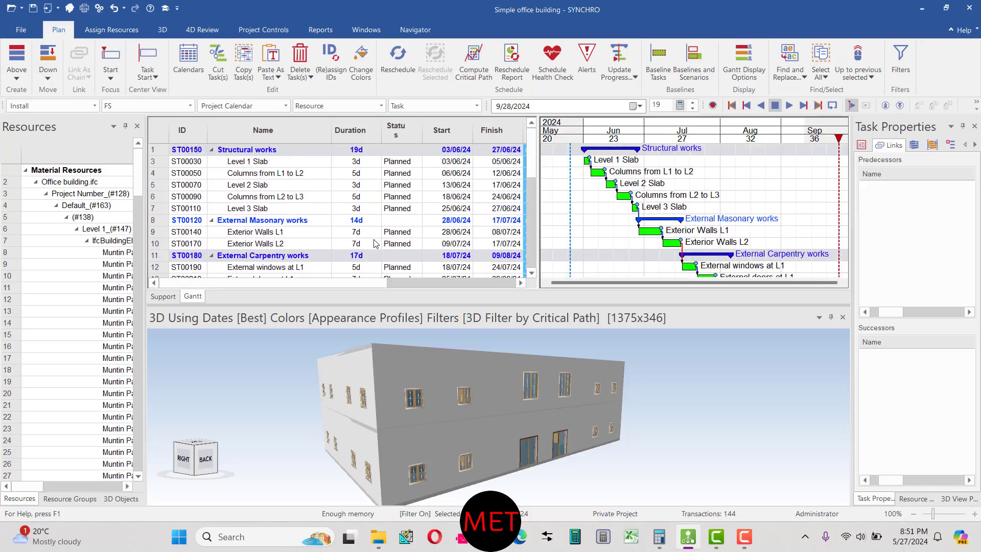
Inspect the links of Level 1 Slab, Columns from L1 to L2 and Level 2 Slab in sequence.
left_click(306, 164)
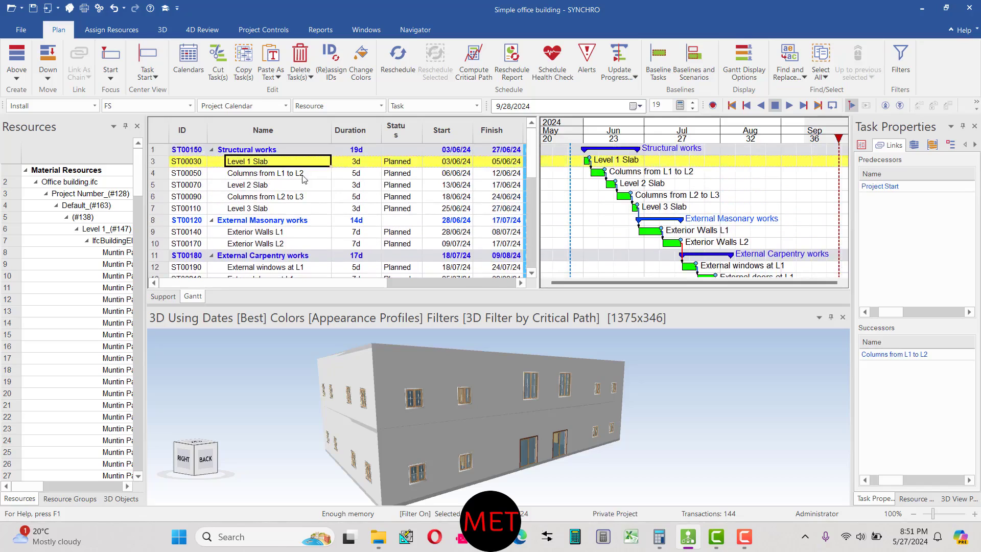
left_click(299, 174)
left_click(300, 187)
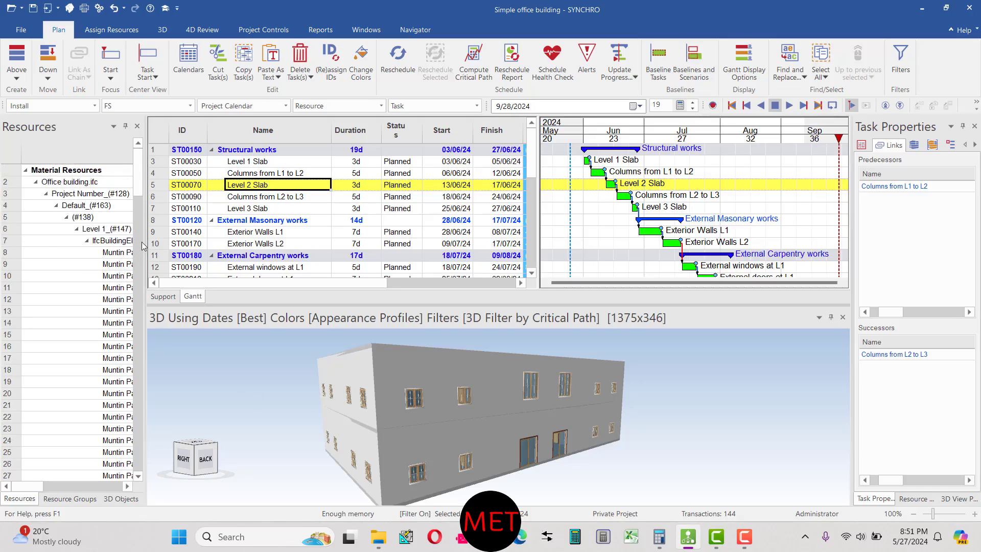
Widen the Resources panel to show the full muntin pattern names and the Type column.
left_click_drag(145, 236, 252, 235)
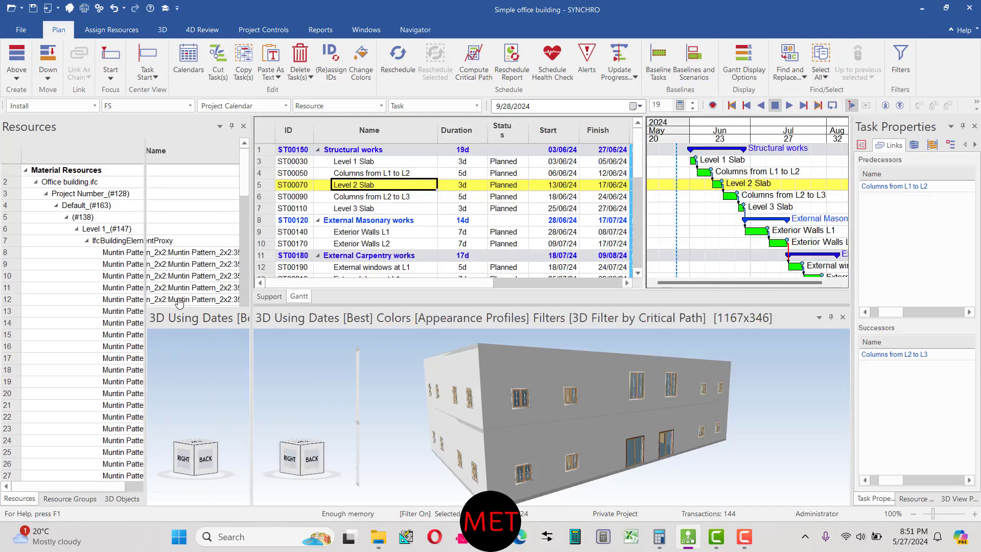
left_click(150, 252)
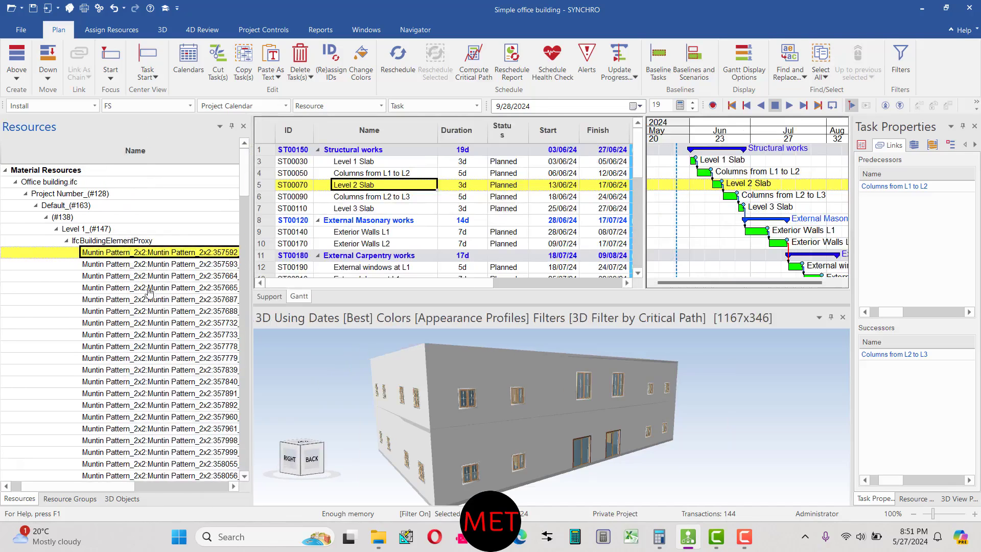
left_click(150, 277)
left_click(148, 300)
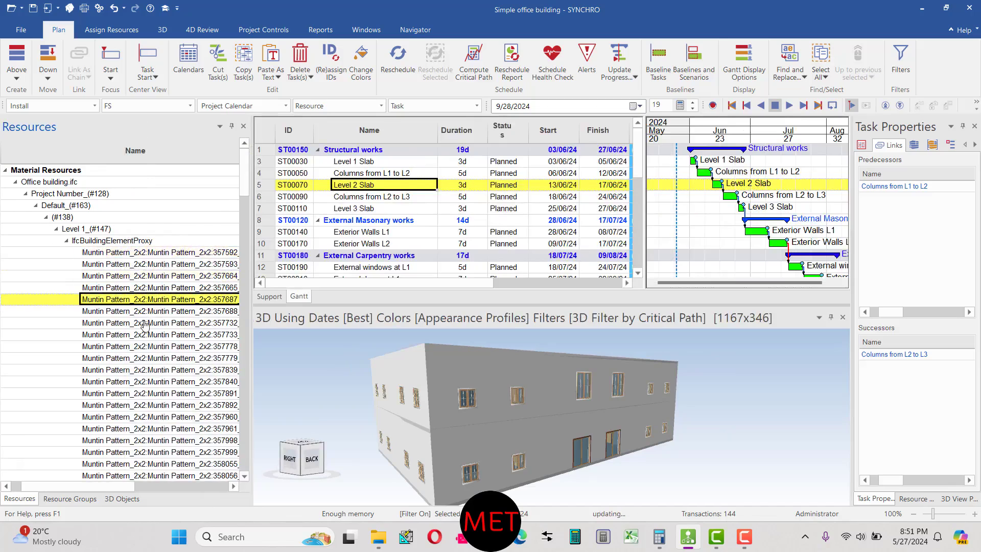
scroll(194, 296, "down", 2)
left_click_drag(252, 284, 340, 285)
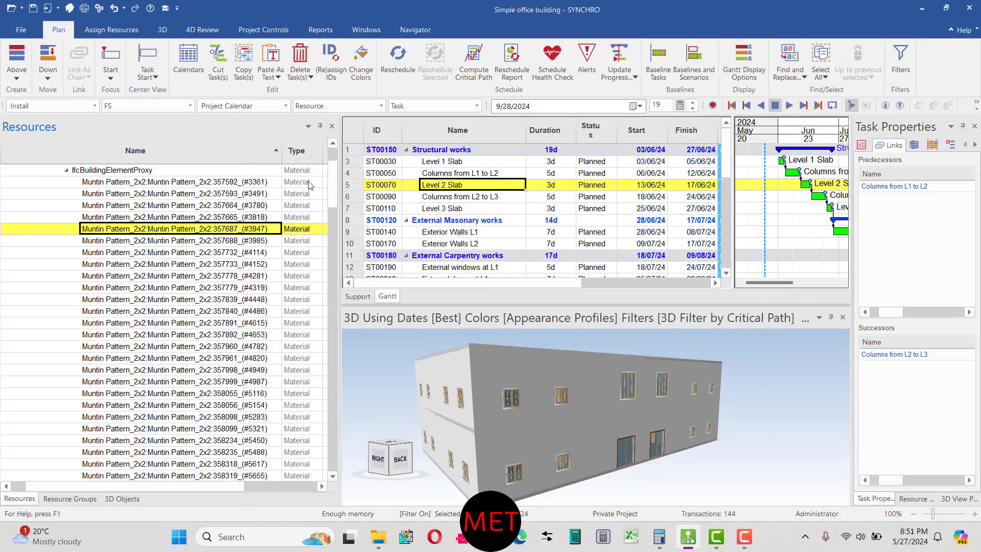
Look through the muntin pattern and exterior and interior window trim resources under Level 1, selecting individual items to locate them in the model.
left_click(193, 313)
scroll(187, 360, "down", 6)
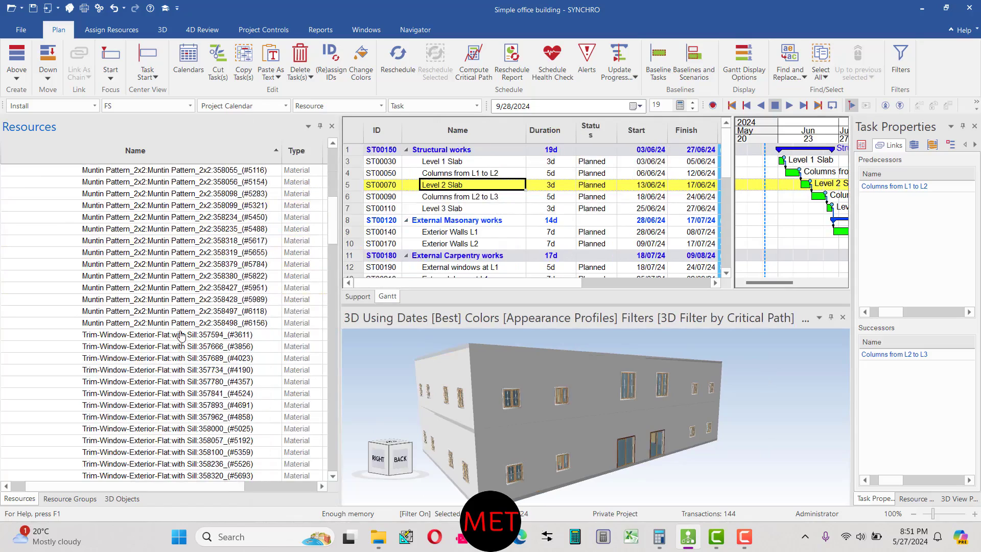
left_click(183, 335)
left_click(223, 311)
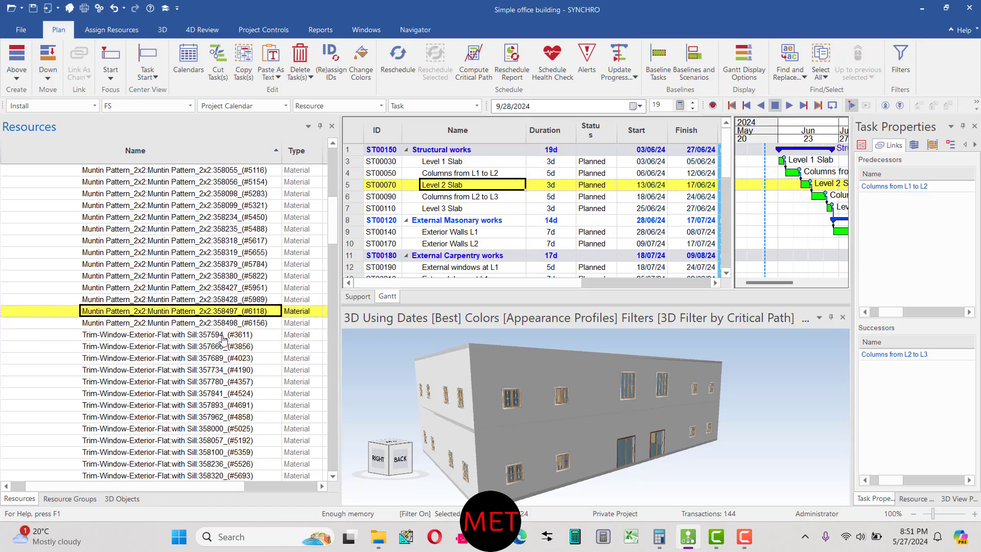
scroll(224, 327, "down", 3)
scroll(224, 340, "down", 2)
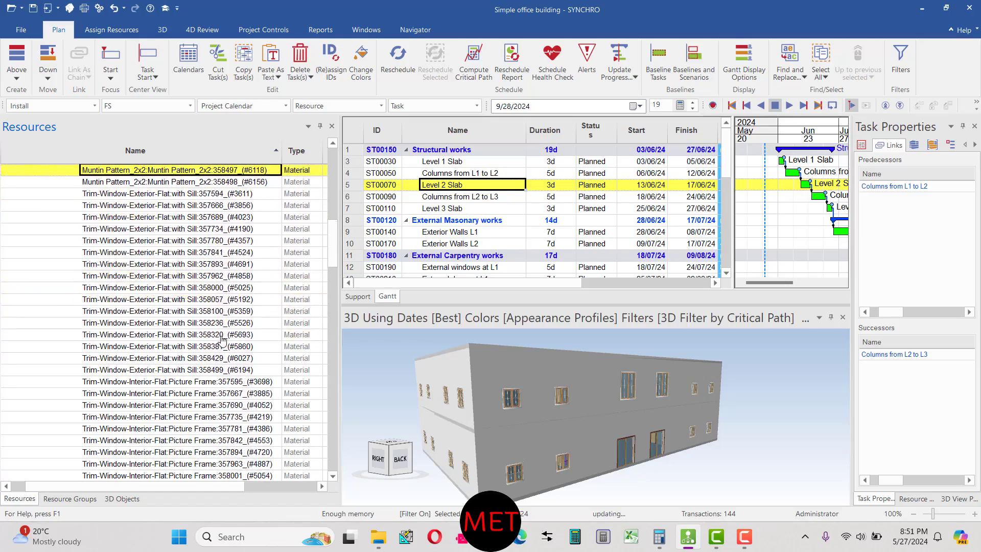
left_click(205, 349)
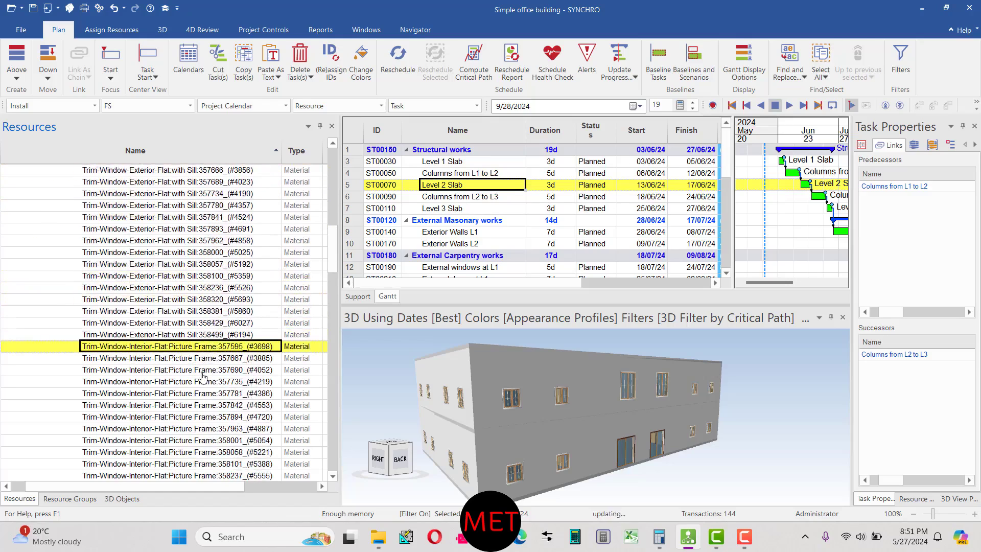
scroll(203, 374, "down", 1)
left_click(202, 350)
scroll(201, 358, "down", 1)
scroll(203, 361, "down", 3)
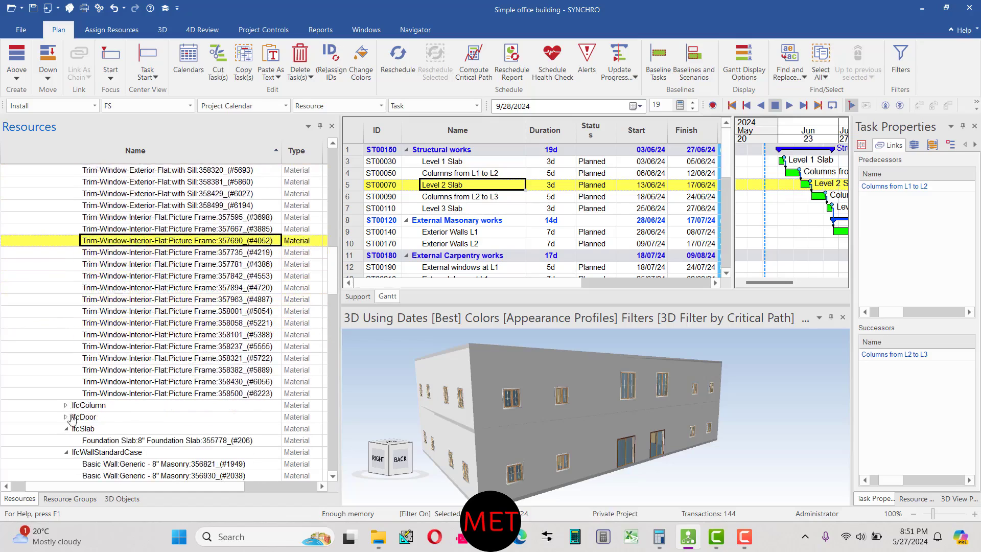
Expand the IfcDoor group and select its double-sliding doors one by one to identify them in the 3D model.
left_click(67, 419)
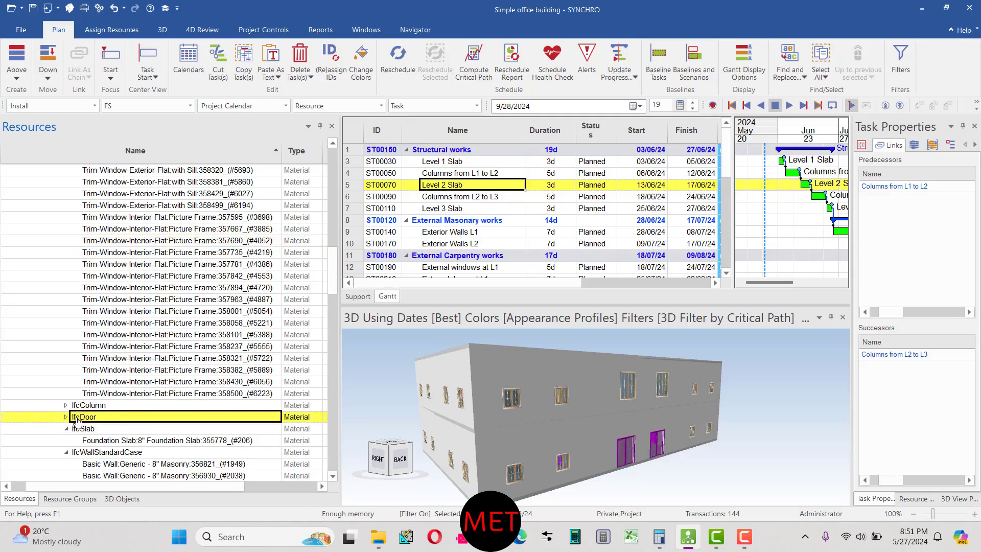
left_click(66, 417)
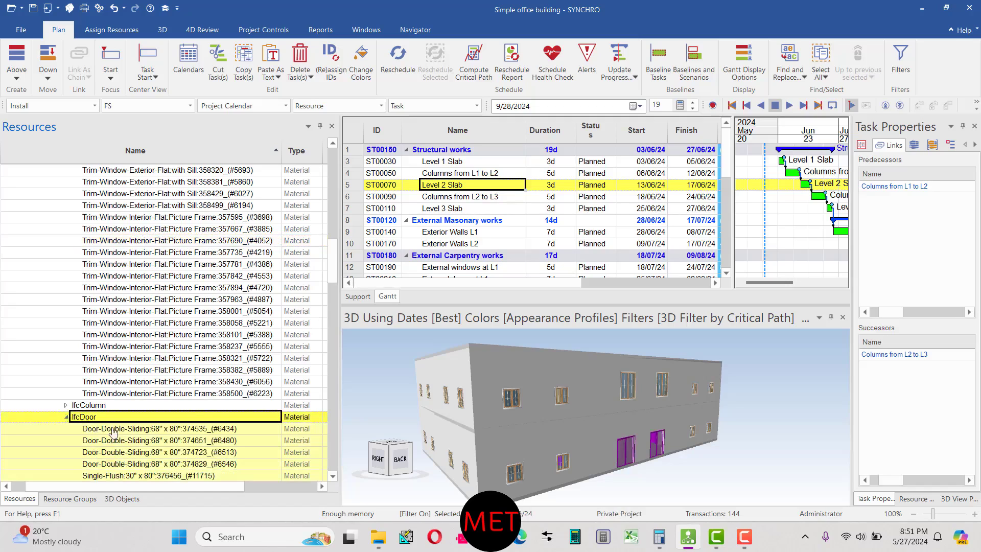
left_click(169, 428)
scroll(194, 408, "down", 1)
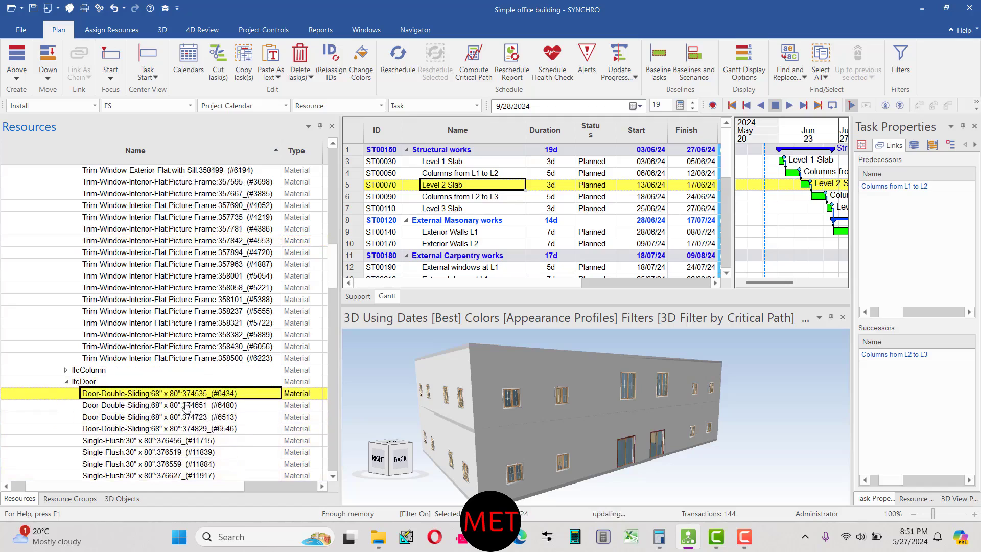
left_click(190, 405)
left_click(173, 418)
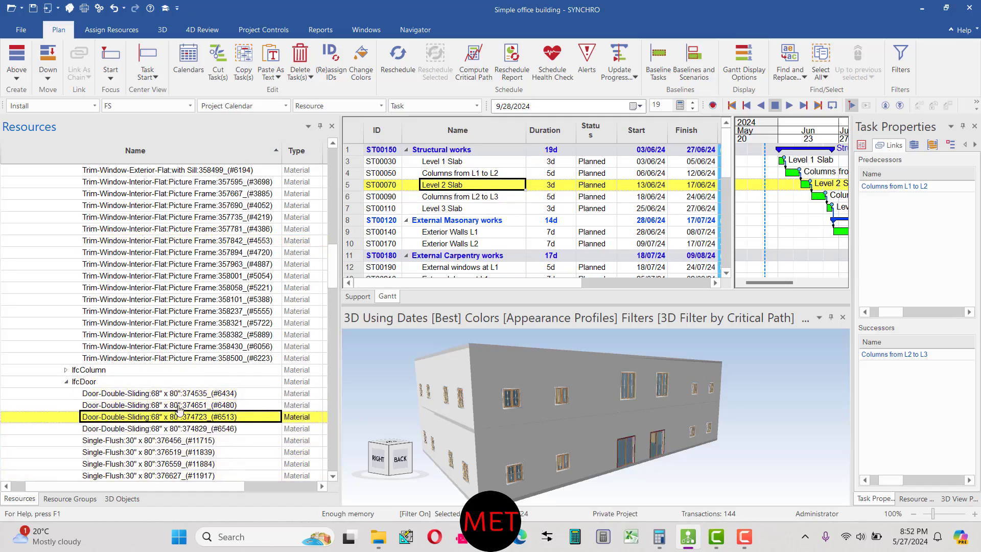
left_click(180, 405)
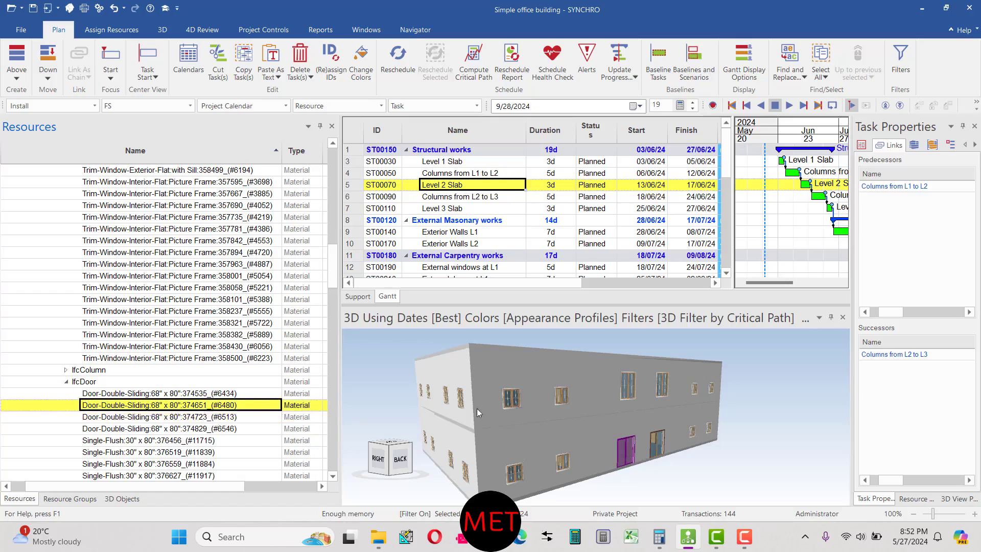
Collapse the IfcDoor, IfcColumn and IfcBuildingElementProxy groups in the Level 1 resource tree.
left_click(66, 382)
left_click(67, 370)
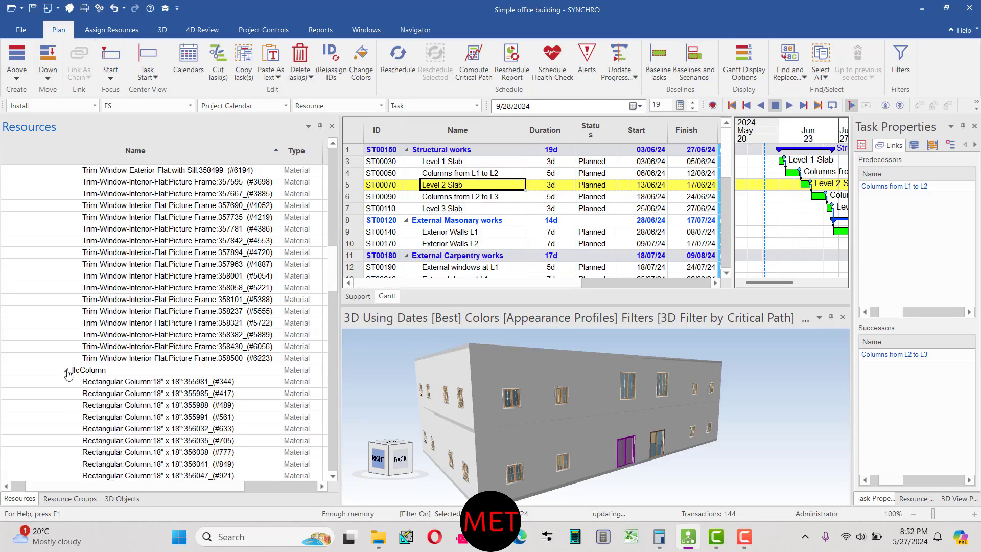
left_click(66, 370)
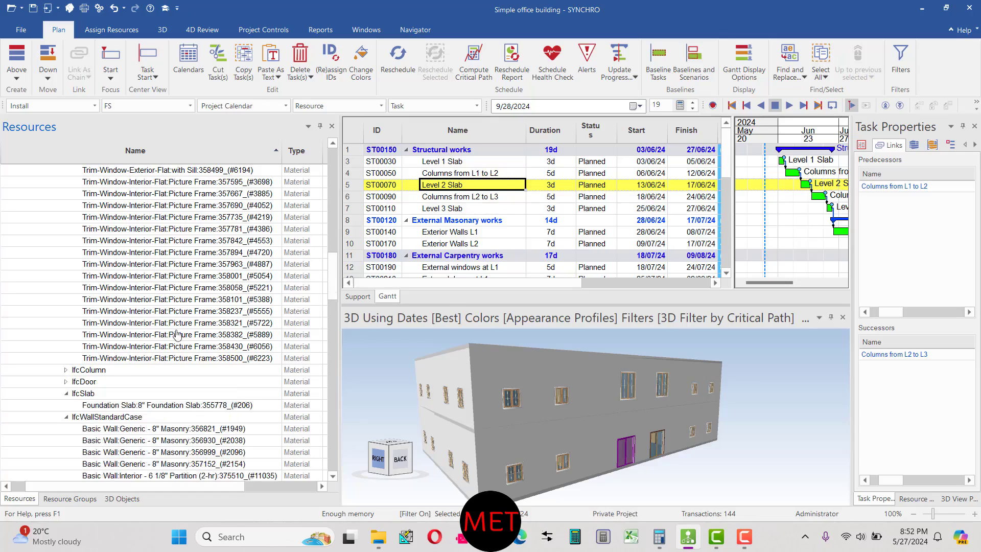
left_click_drag(331, 273, 333, 168)
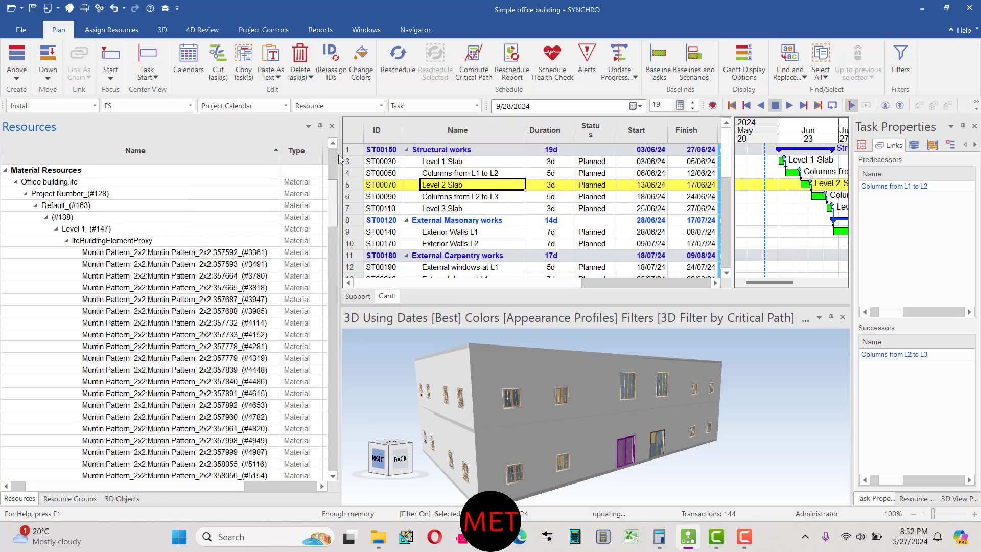
left_click(65, 241)
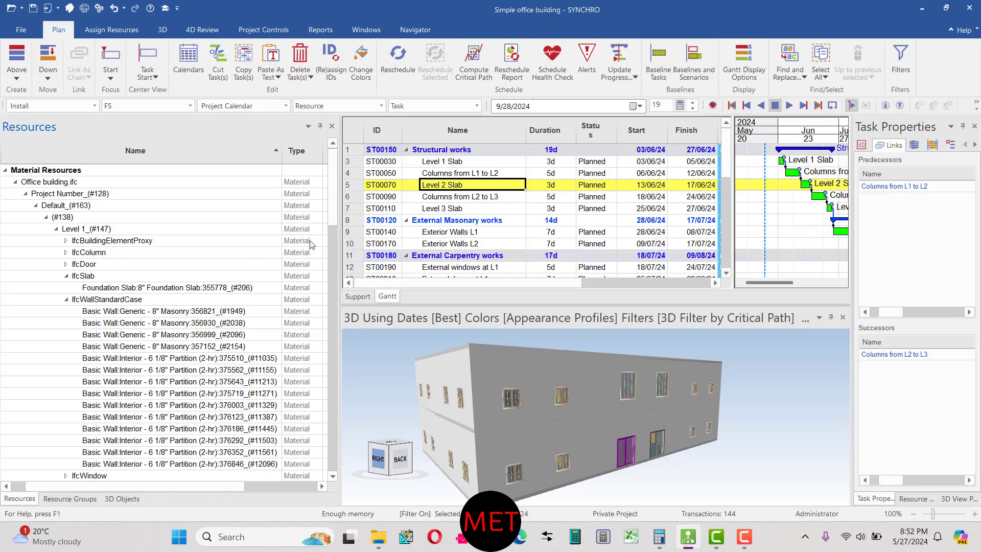
Narrow the Resources panel to enlarge the Gantt chart, and check the links of Level 1 Slab and Columns from L1 to L2.
left_click_drag(339, 225, 125, 227)
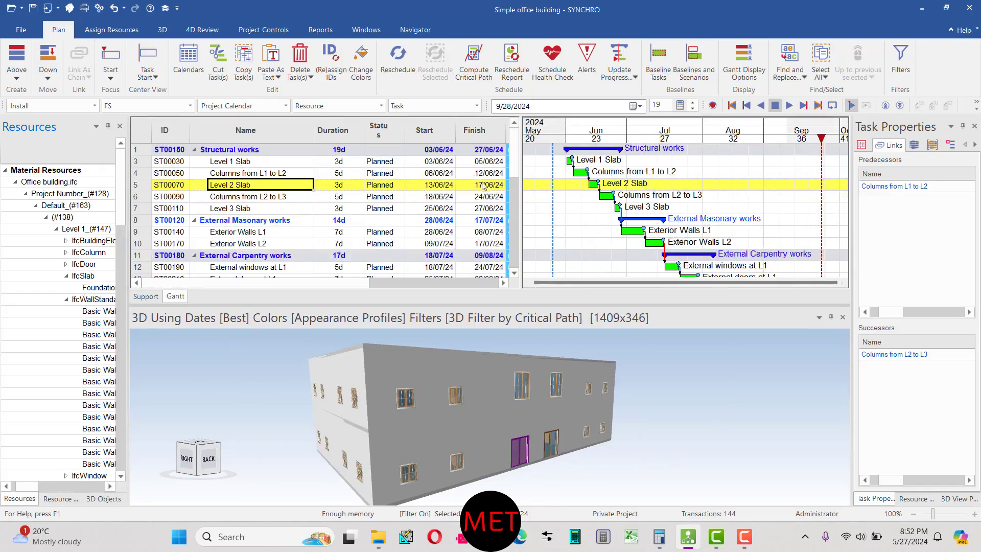
left_click_drag(517, 173, 525, 148)
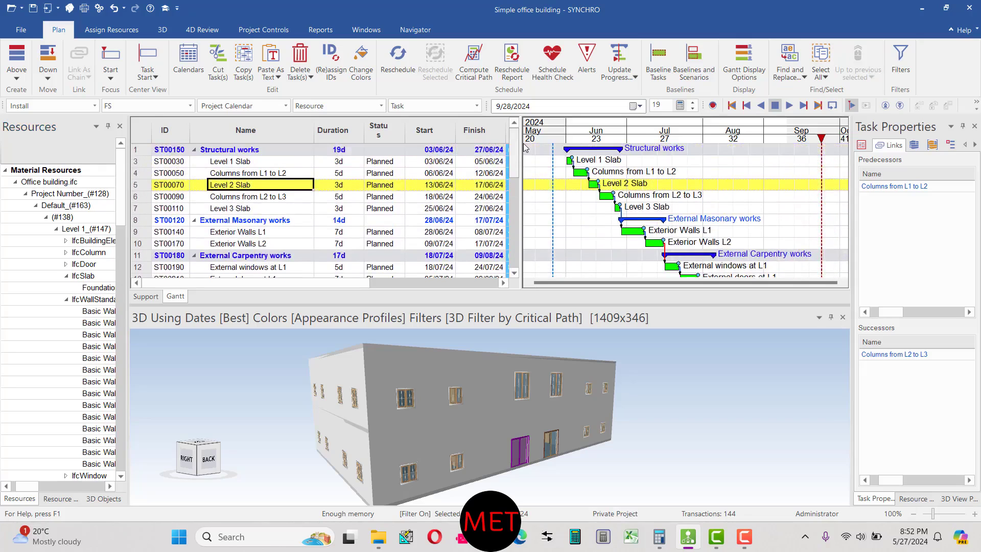
left_click(289, 164)
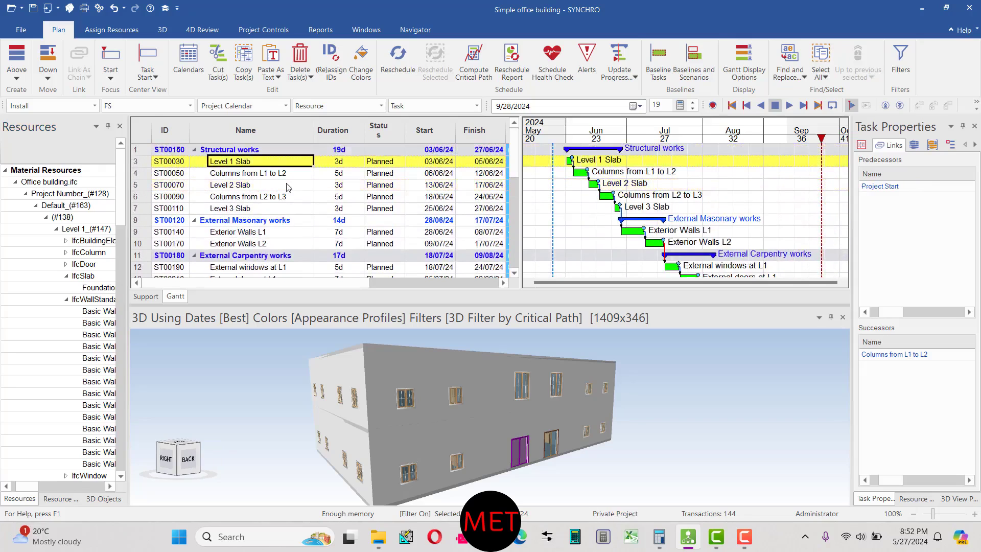
left_click(288, 175)
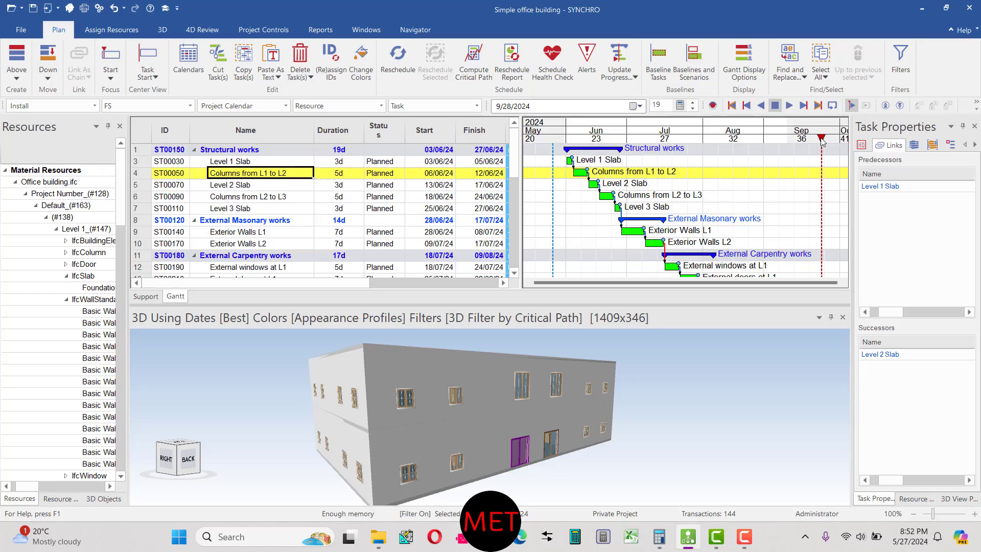
Move the Gantt focus date back to 5/28/2024, before Structural works, and look over the task bars from Level 1 Slab onward.
mouse_move(821, 139)
left_mouse_down()
mouse_move(557, 144)
mouse_move(577, 145)
left_mouse_up()
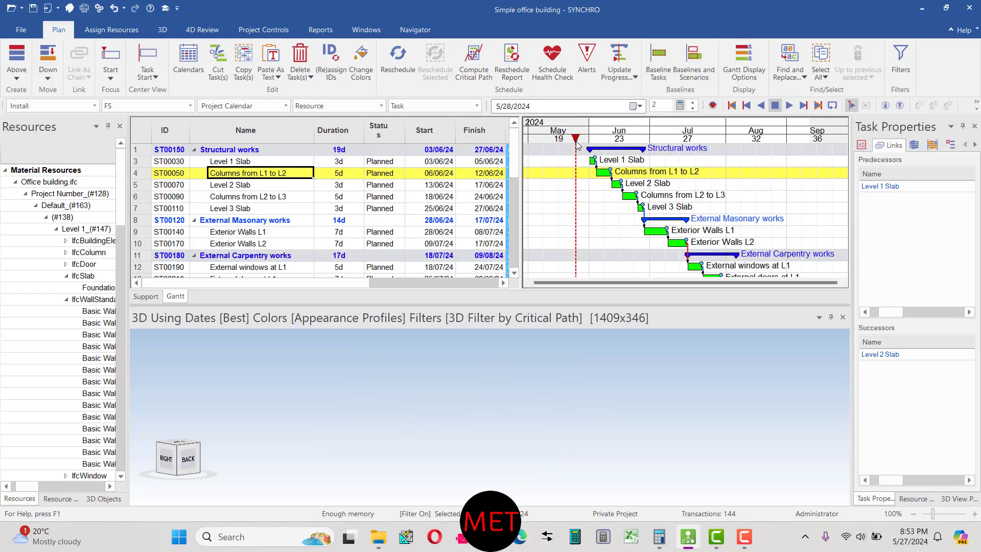
left_click(843, 284)
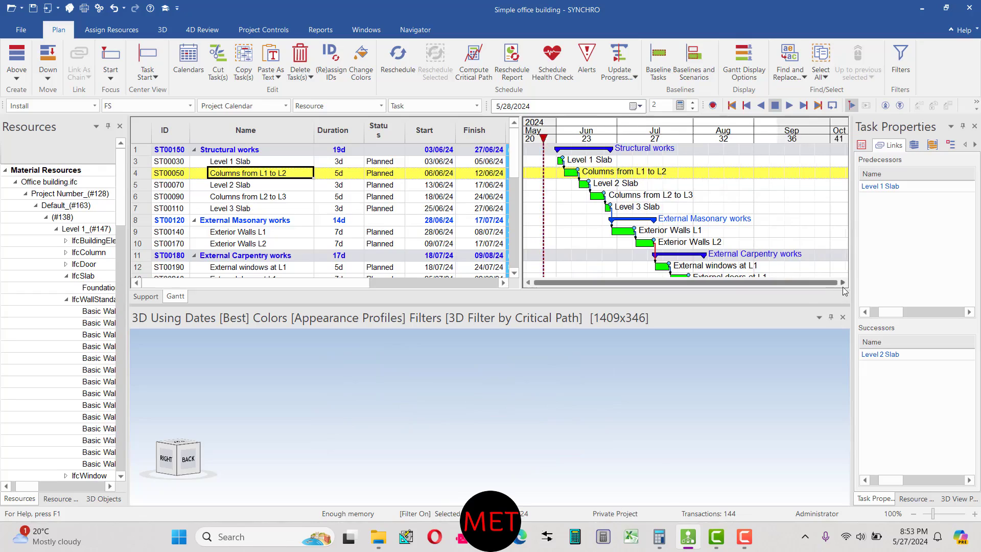
left_click(551, 159)
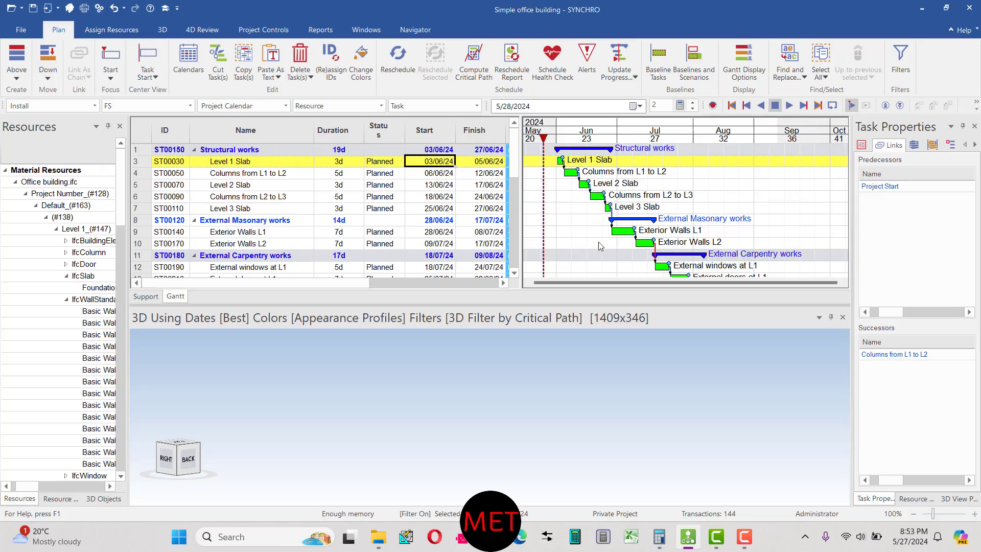
scroll(478, 236, "down", 2)
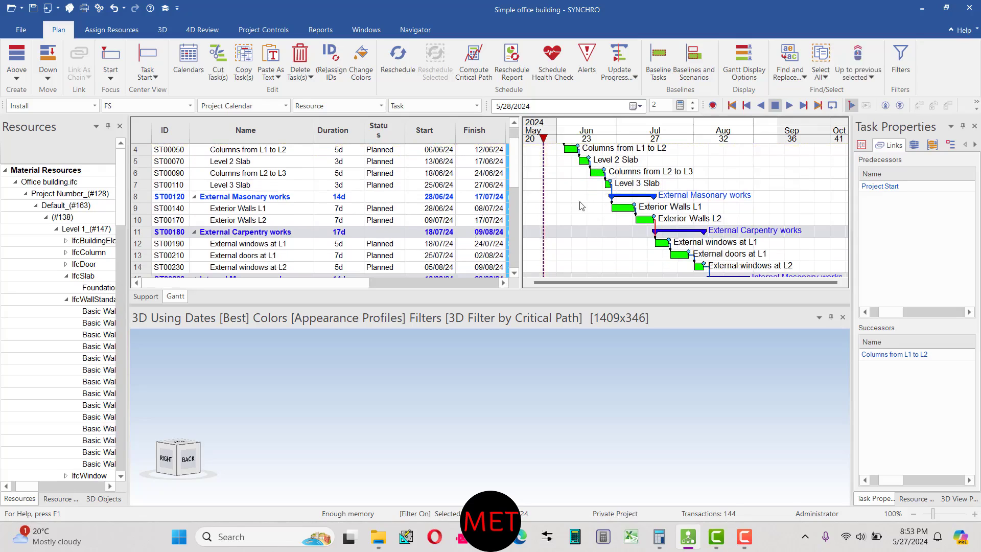
scroll(534, 210, "down", 1, "ctrl")
scroll(592, 204, "up", 2, "ctrl")
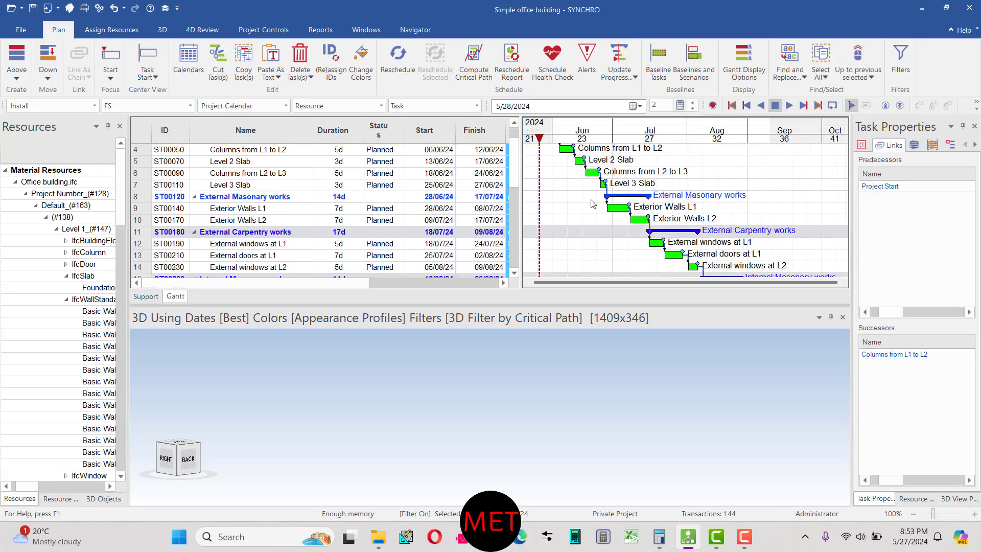
scroll(424, 203, "down", 3)
scroll(426, 214, "up", 5)
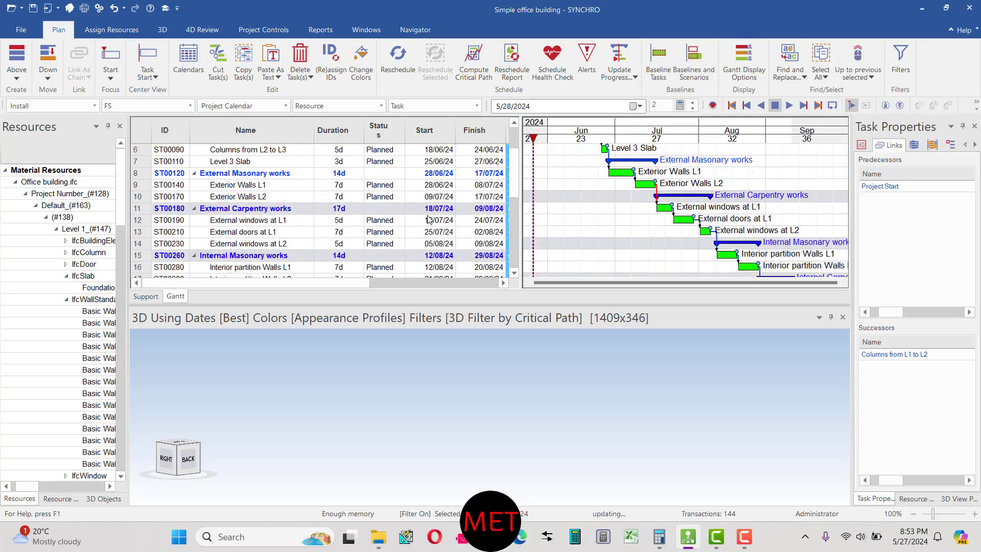
Play the 4D construction simulation through to 9/12/2024, following the task list down to Internal doors at L2.
left_click(789, 106)
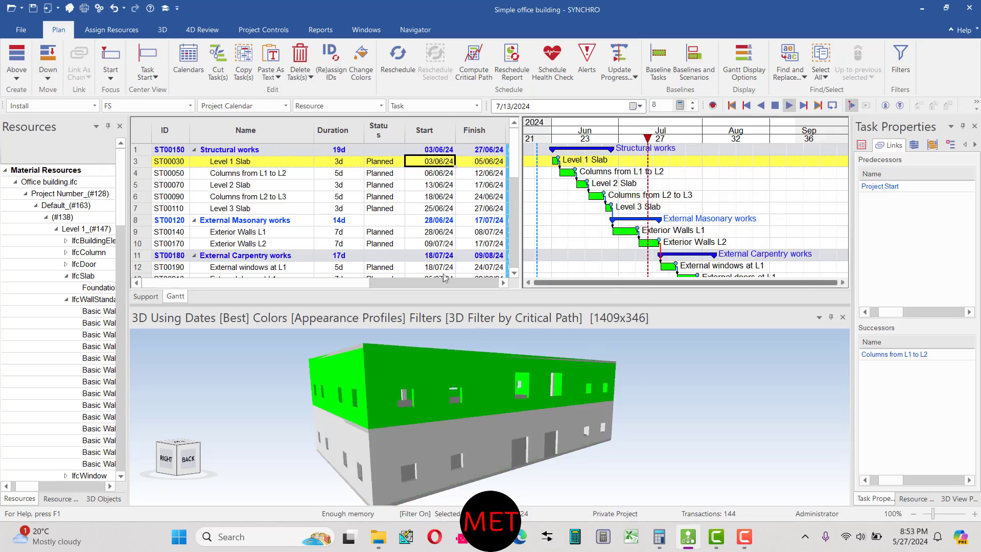
scroll(461, 221, "down", 1)
scroll(461, 222, "down", 3)
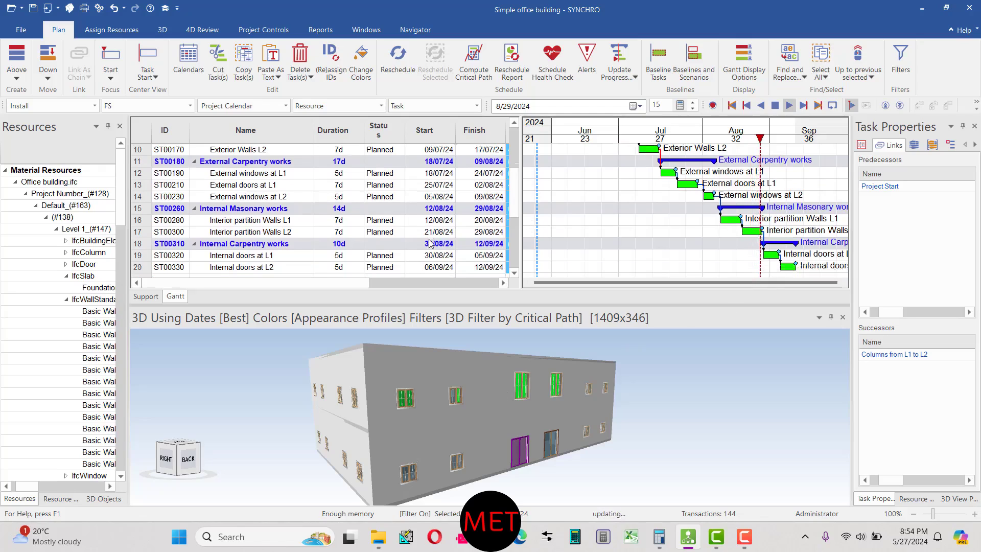
scroll(432, 247, "down", 1)
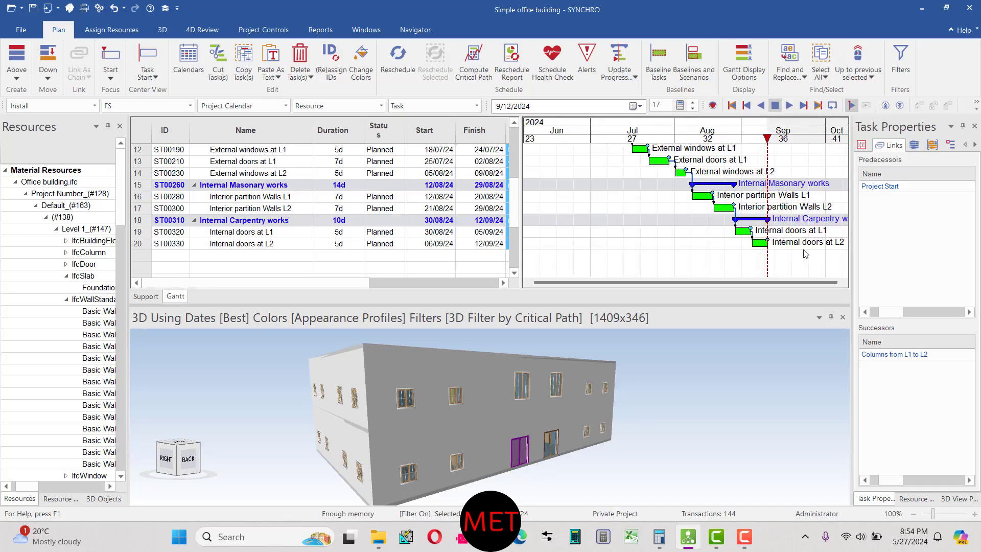
scroll(489, 210, "up", 4)
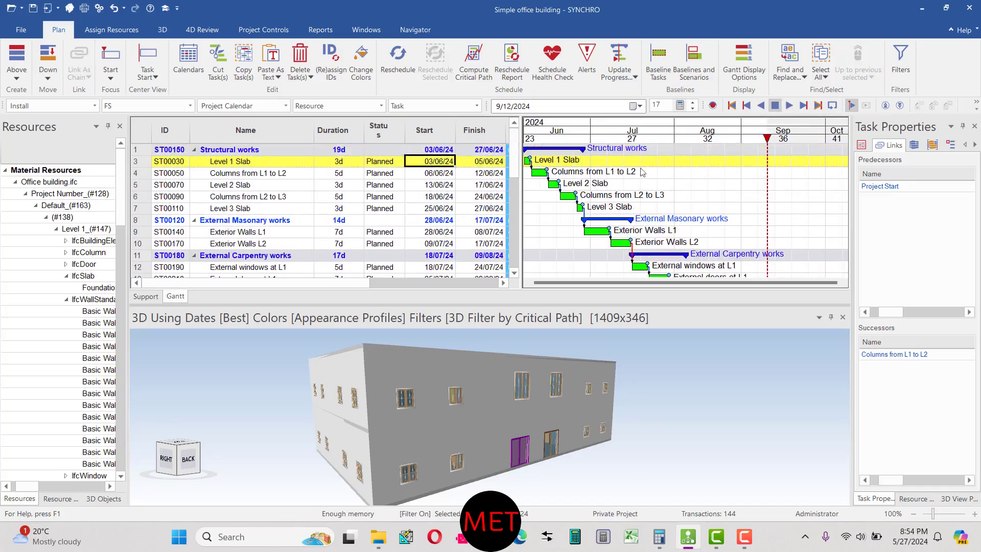
Move the focus date back to 5/31/2024, just before Structural works, and select the Level 1 Slab task.
mouse_move(767, 139)
left_mouse_down()
mouse_move(553, 152)
mouse_move(628, 148)
mouse_move(611, 150)
left_mouse_up()
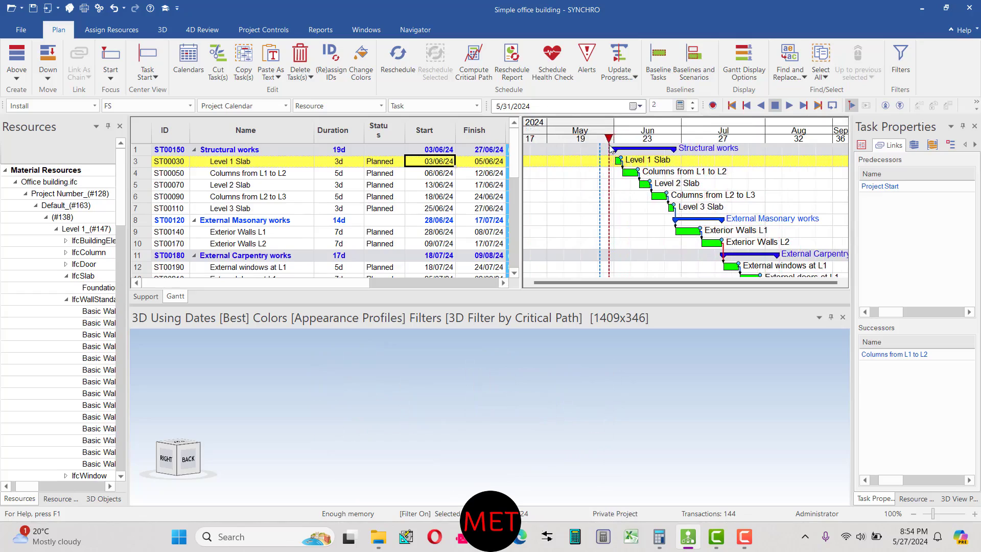
left_click(388, 176)
left_click(300, 162)
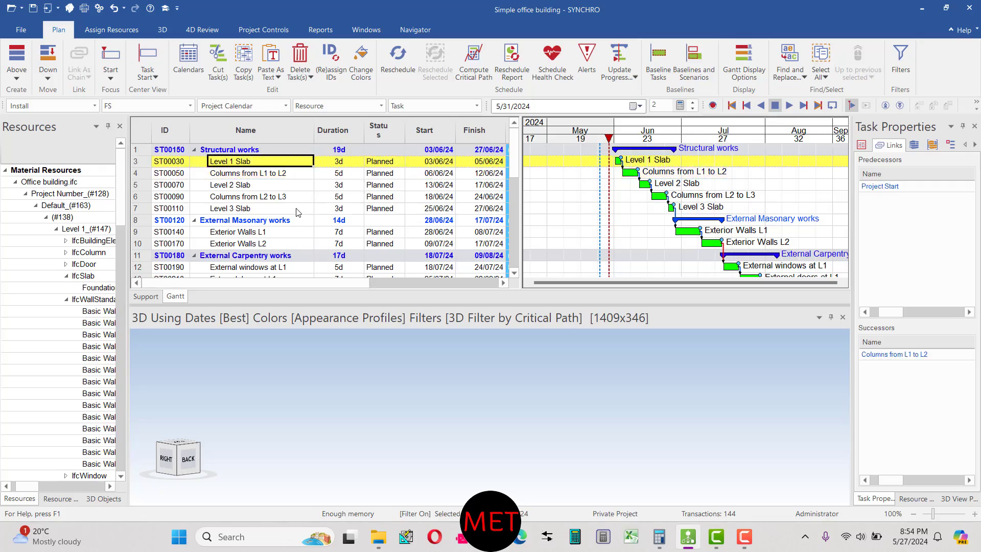
View the file formats available for import, and recheck the links of Columns from L1 to L2 and Level 1 Slab.
left_click(21, 30)
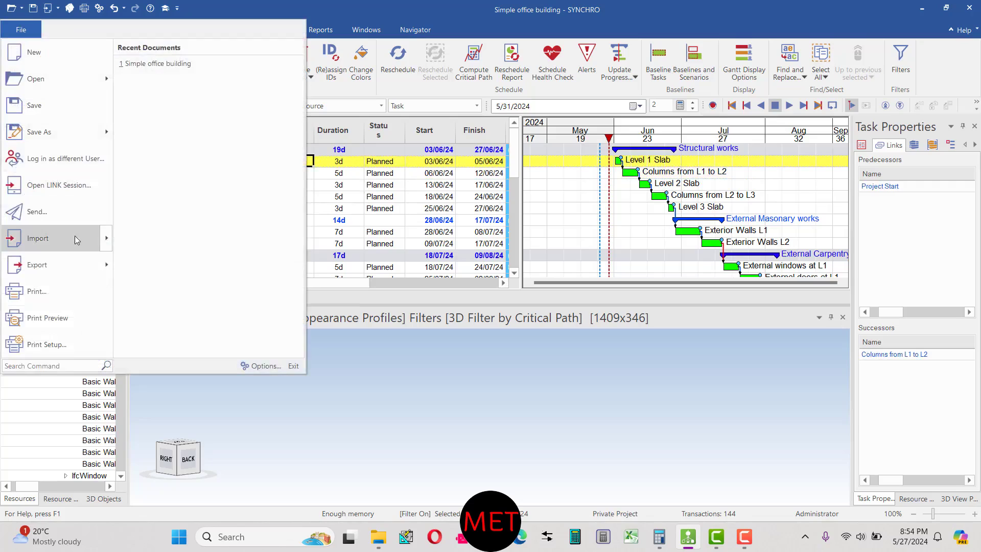
mouse_move(101, 246)
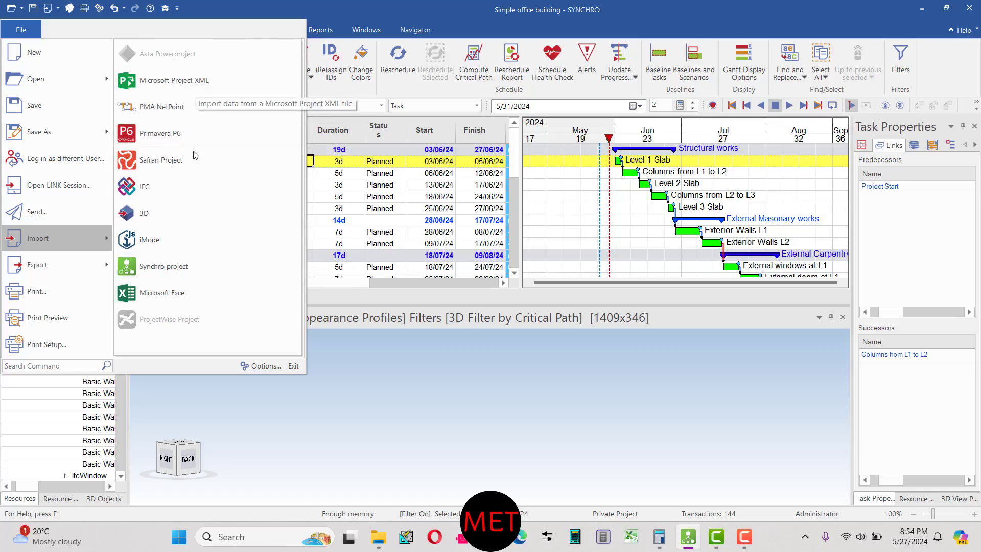
left_click(424, 7)
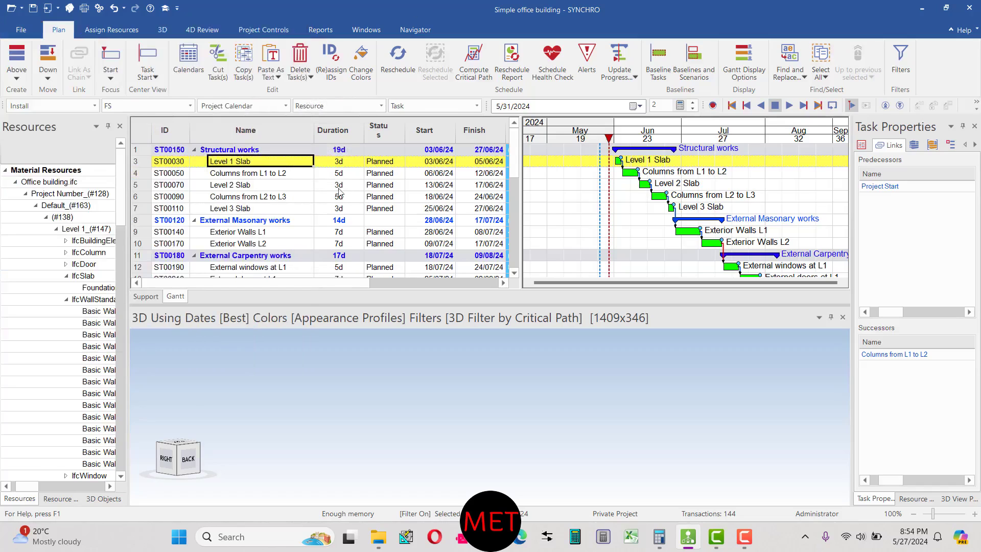
left_click(295, 179)
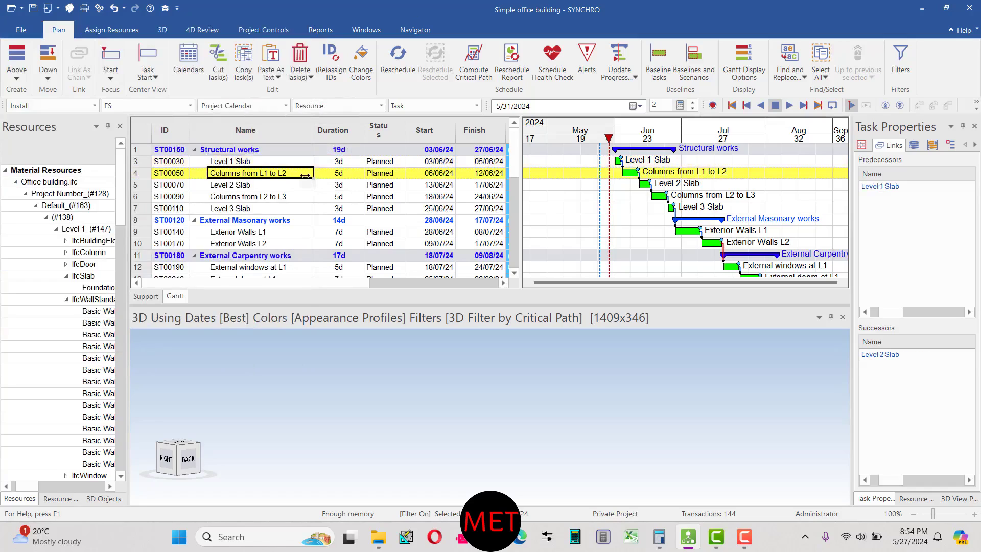
left_click(295, 162)
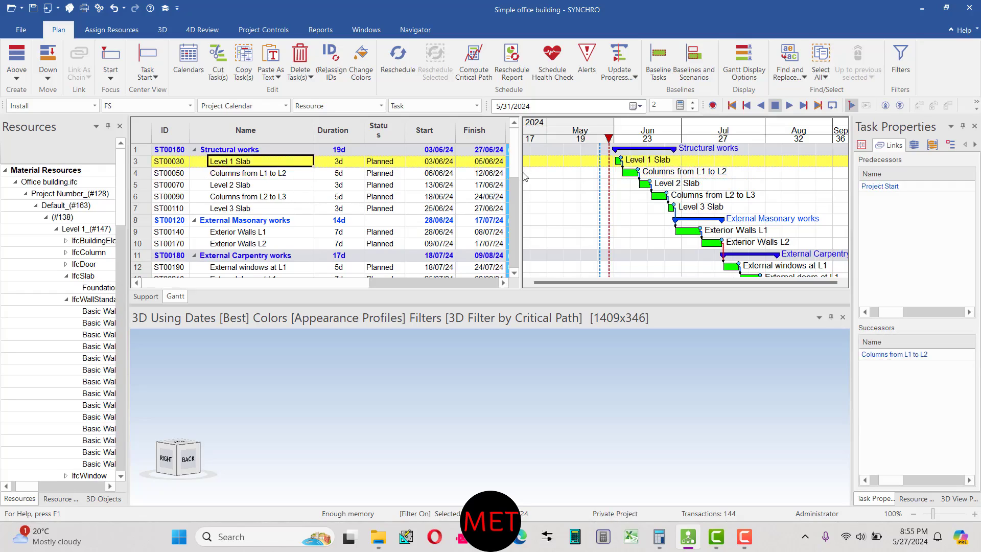
Widen the task table to show the 3D Resources and Predecessors columns, and compare the entries for Level 1 Slab and Columns from L1 to L2.
left_click_drag(521, 173, 650, 172)
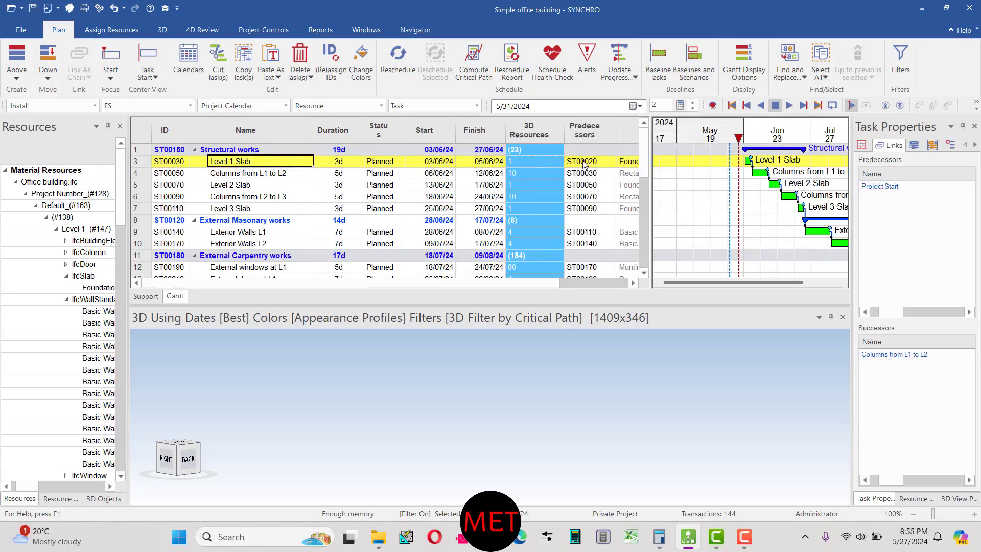
left_click(525, 174)
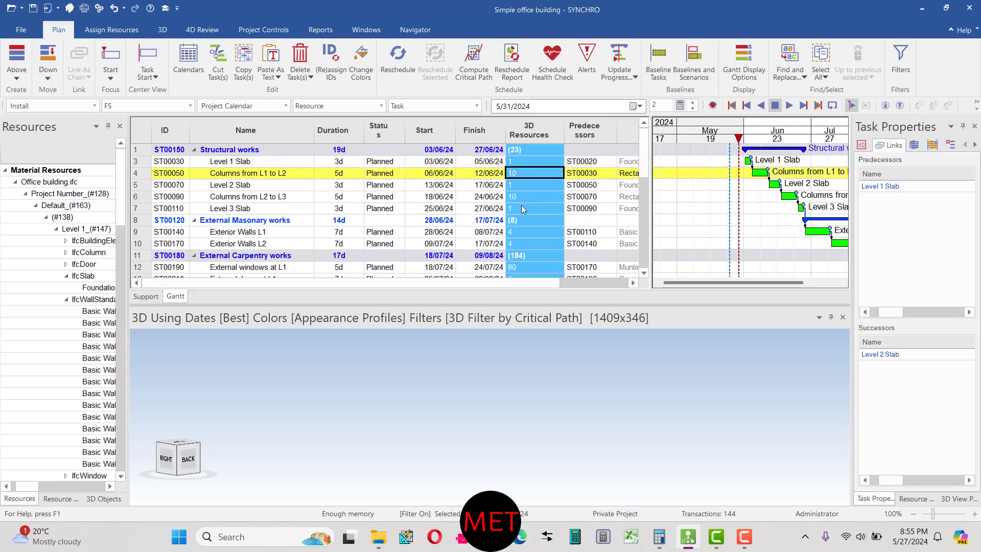
left_click(312, 162)
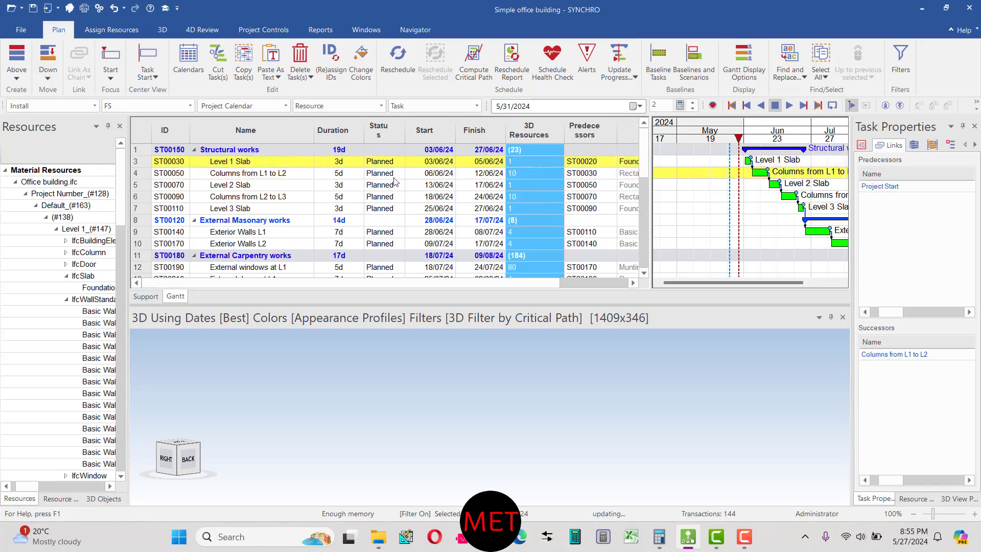
left_click(535, 162)
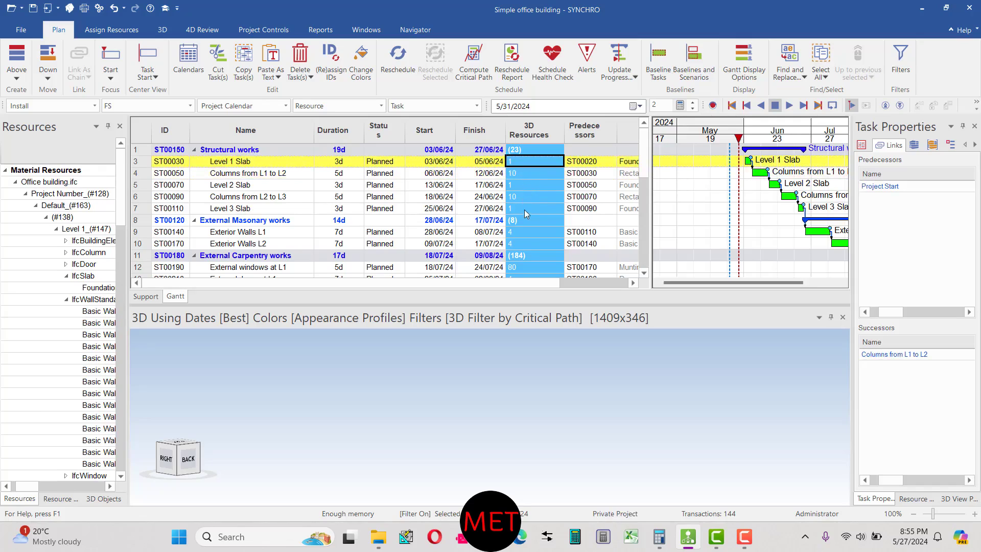
scroll(524, 210, "down", 2)
scroll(523, 209, "up", 2)
left_click(303, 174)
left_click(525, 175)
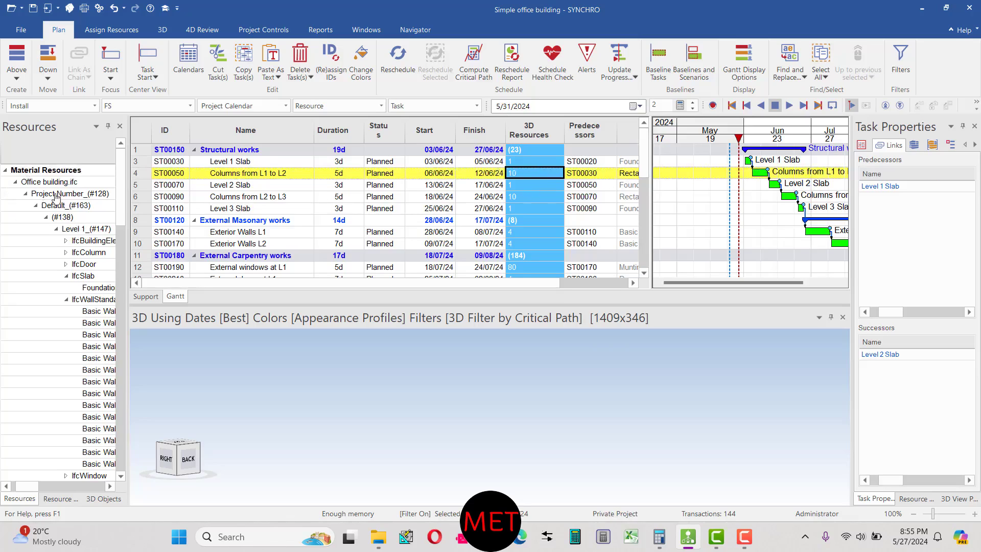
Look through the Office building.ifc resources and its 3D objects, and check the resource assigned to Level 1 Slab.
left_click(62, 160)
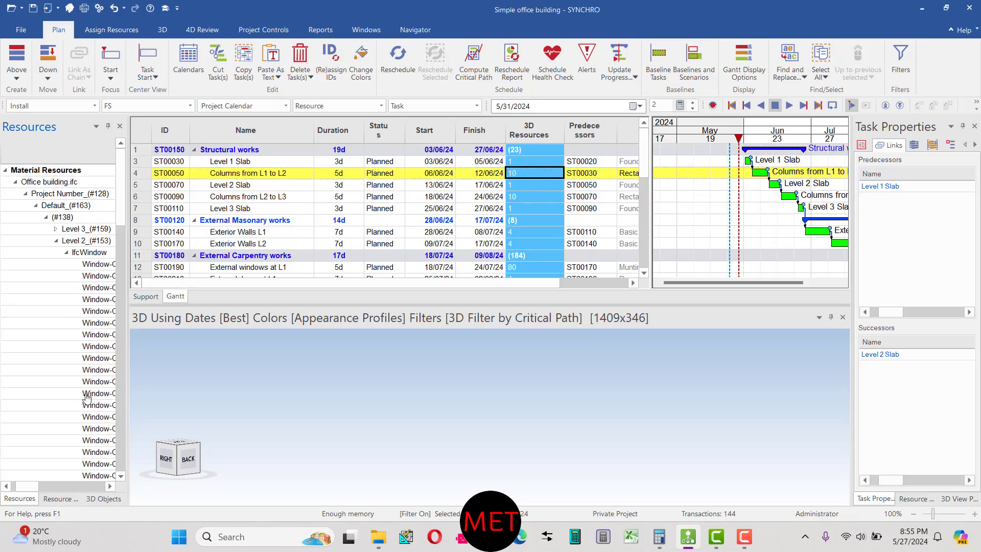
left_click(102, 499)
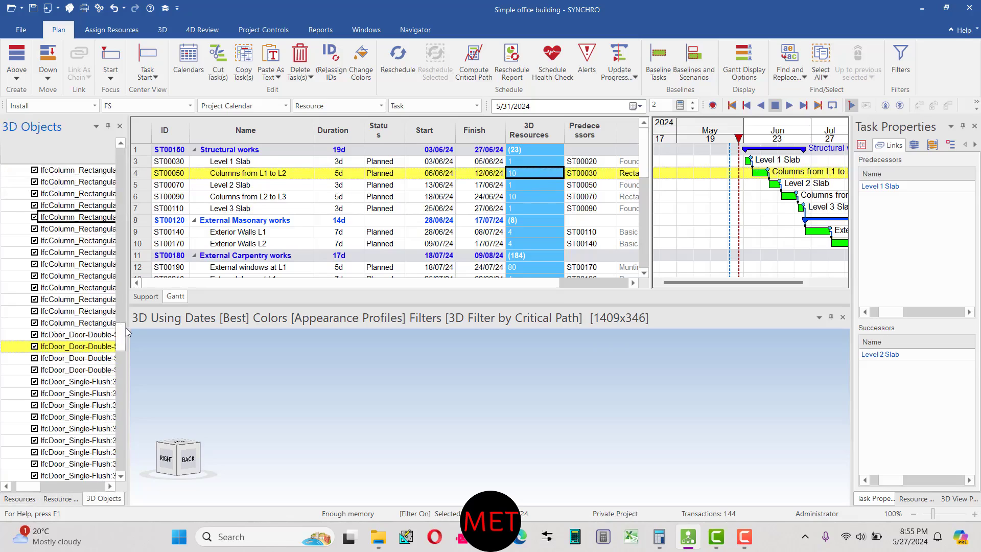
left_click_drag(122, 340, 133, 158)
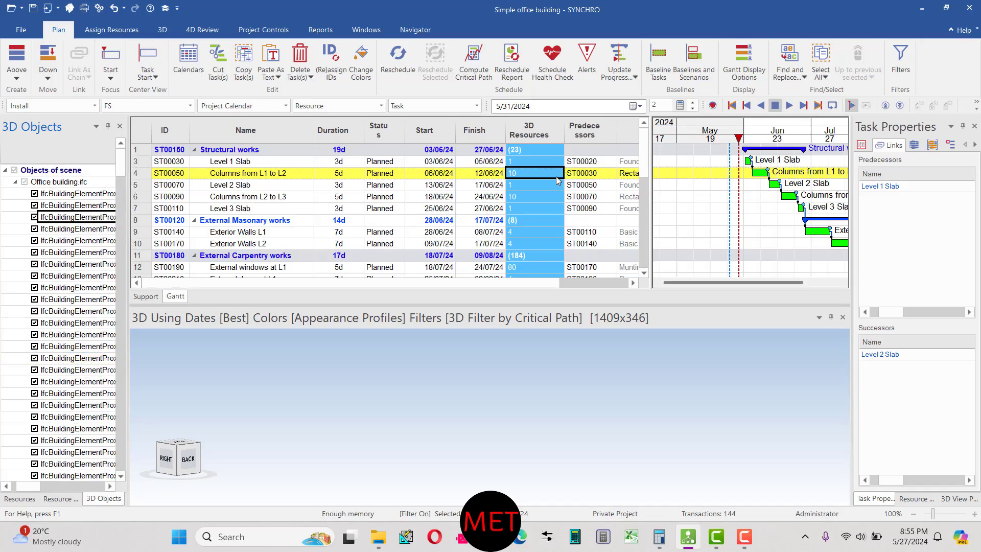
left_click(533, 163)
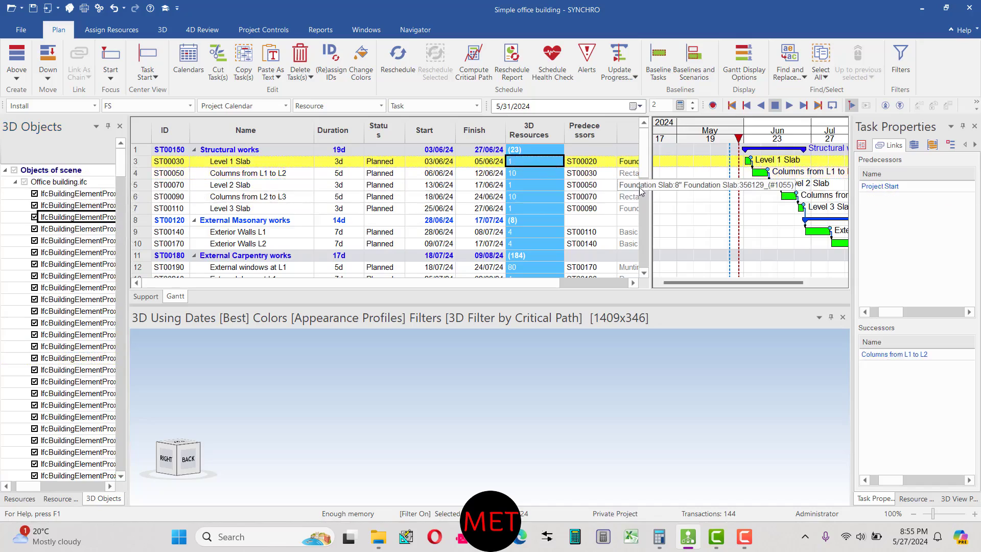
Narrow the task table to enlarge the Gantt chart, select Level 2 Slab and look through the tasks down to Internal Carpentry works.
left_click_drag(523, 186, 483, 194)
left_click(348, 185)
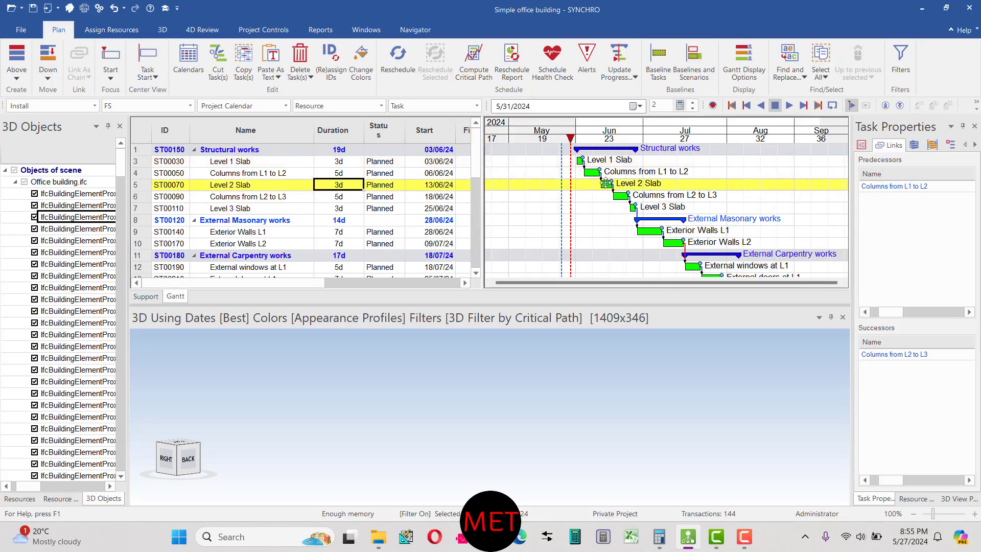
scroll(449, 236, "down", 5)
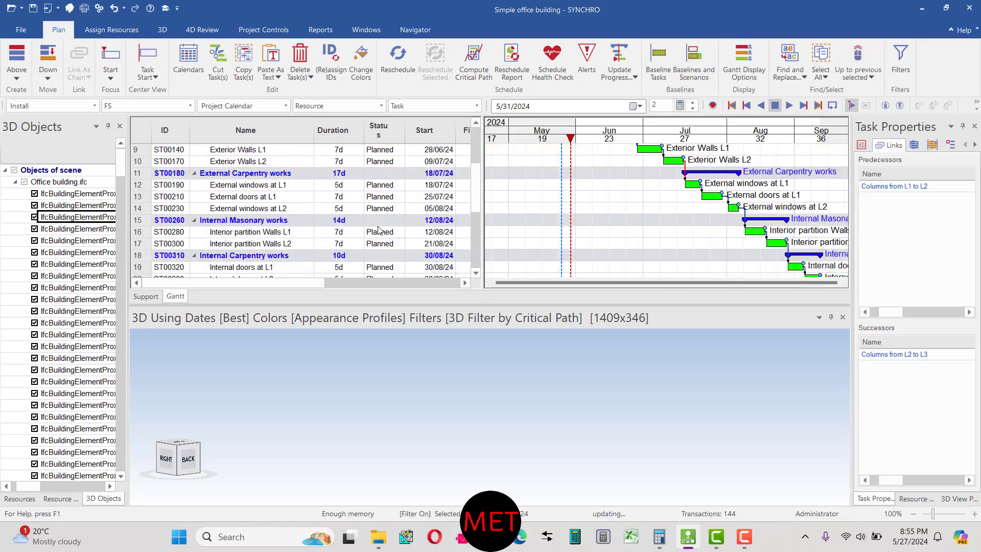
scroll(378, 230, "down", 1)
scroll(380, 230, "up", 2)
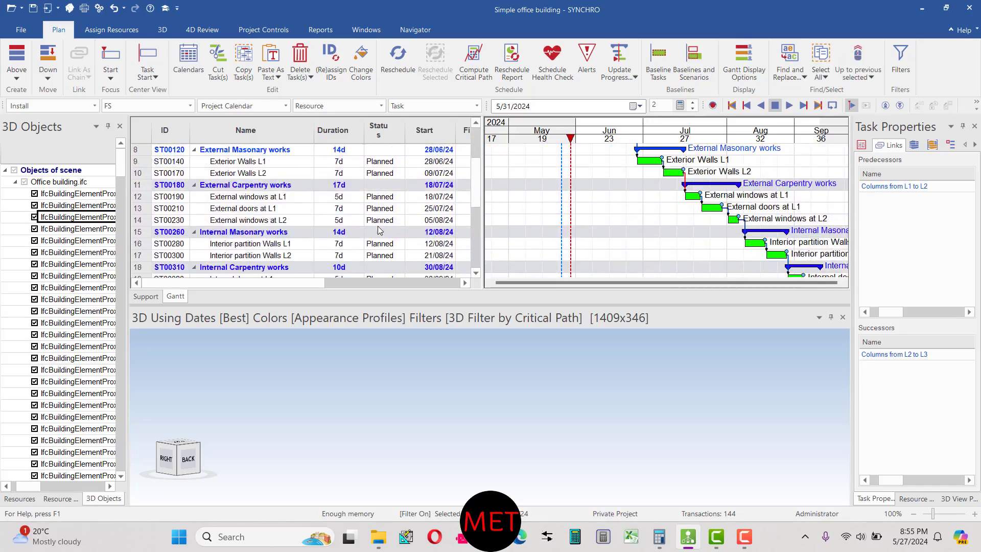
scroll(378, 227, "up", 2)
scroll(378, 226, "up", 1)
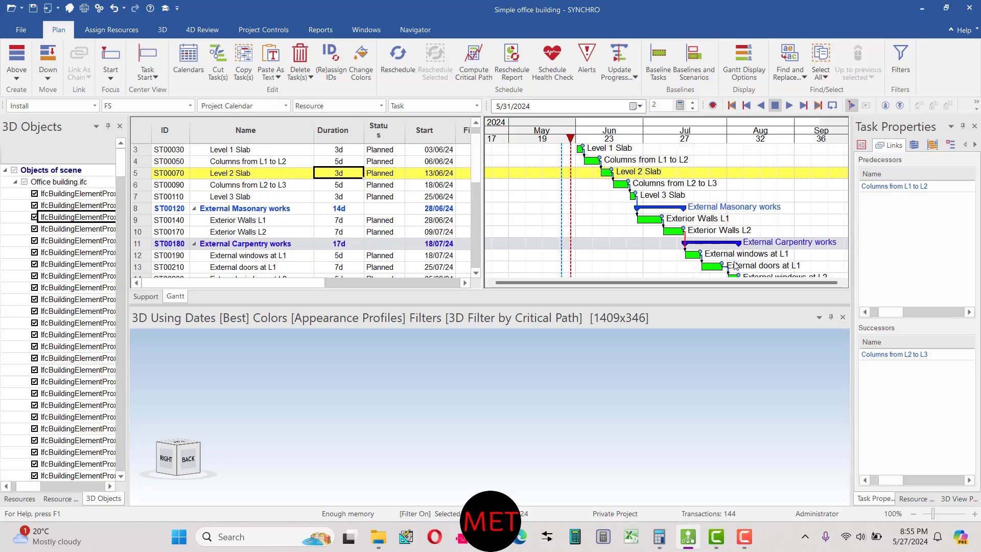
Move the focus date to 9/12/2024 to display the whole building, and switch two IfcBuildingElementProxy objects off and on again.
left_click(843, 282)
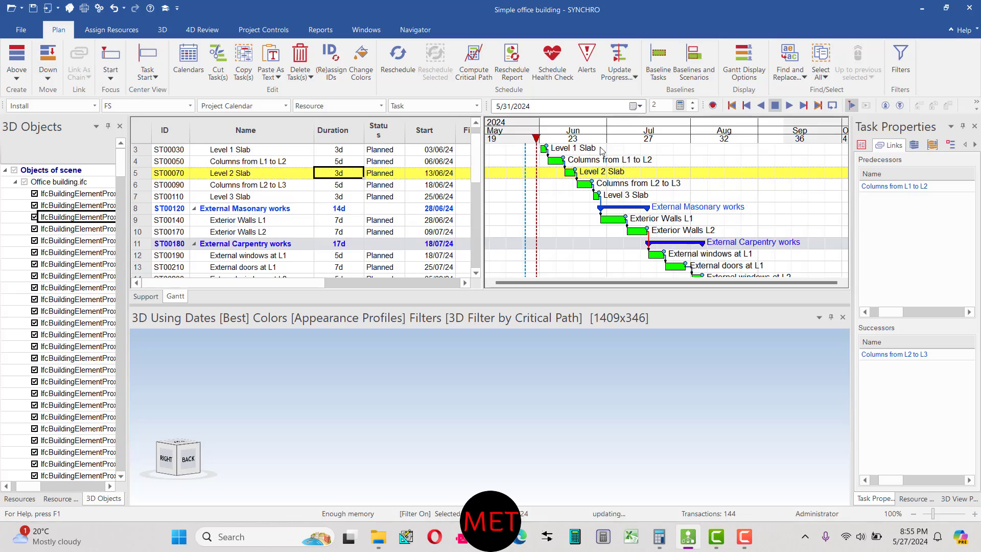
left_click(784, 164)
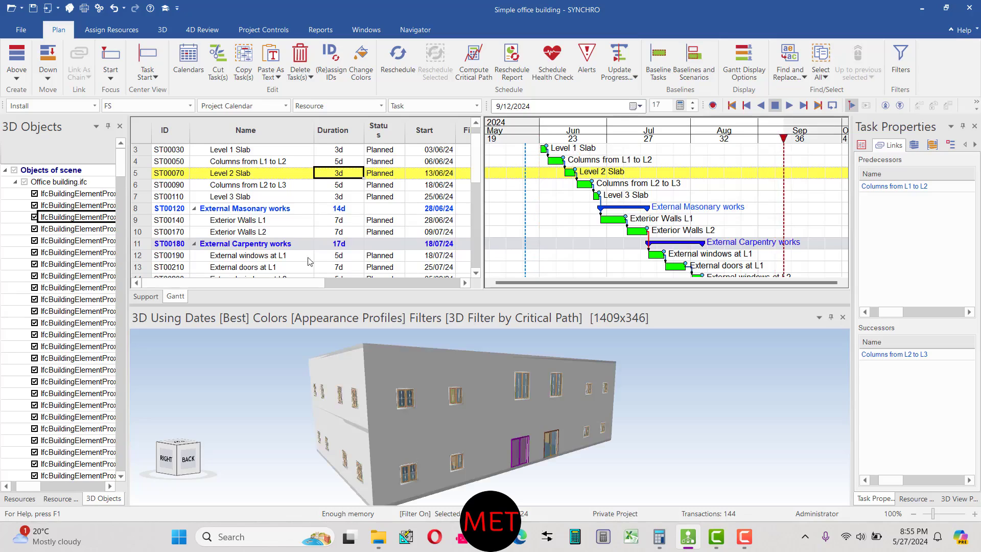
left_click(34, 241)
left_click(34, 253)
left_click(34, 253)
left_click(35, 241)
scroll(46, 315, "down", 1)
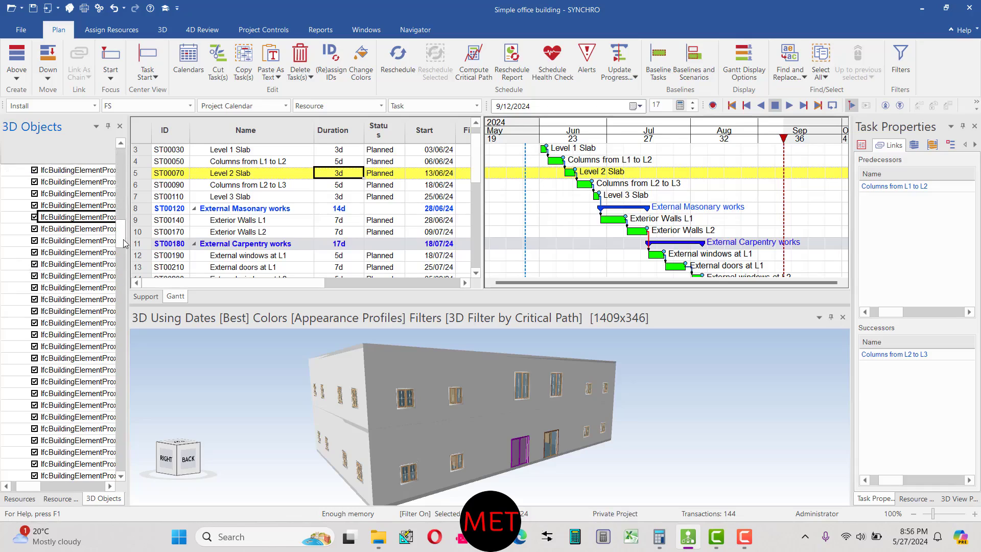
Hide and reshow the IfcDoor double-door objects one at a time to identify them in the 3D model.
left_click_drag(124, 244, 124, 345)
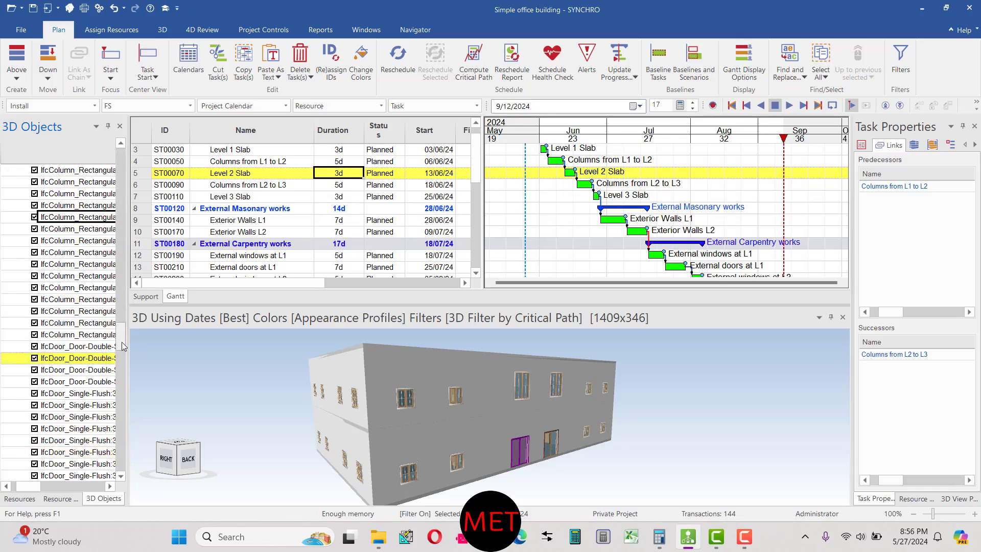
left_click(35, 348)
left_click(35, 358)
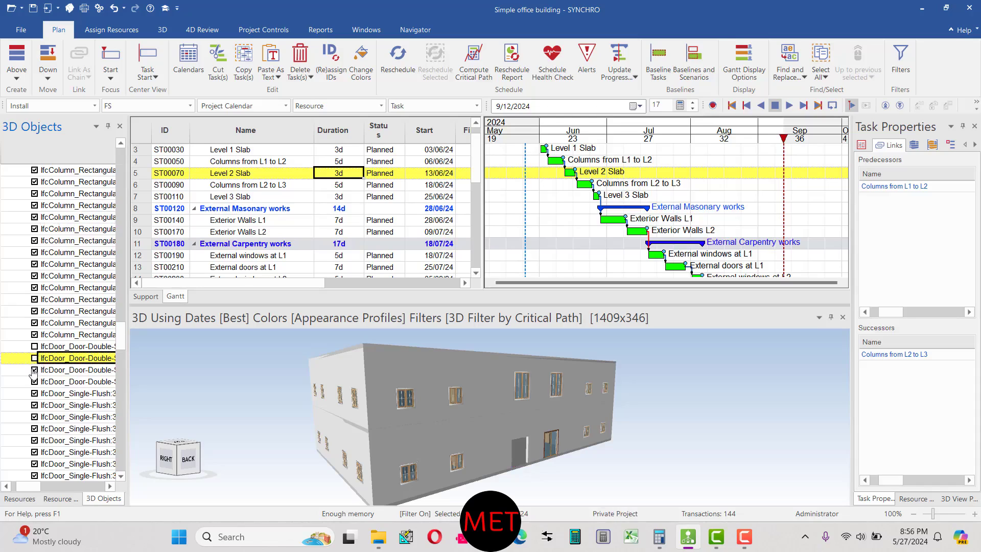
left_click(34, 370)
left_click(35, 382)
left_click(34, 370)
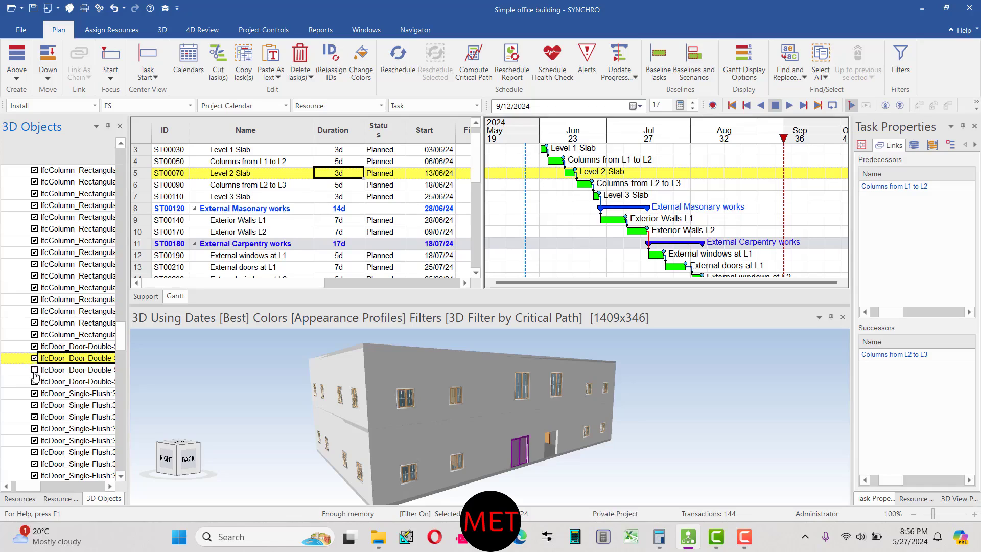
left_click(34, 381)
Select the upper front exterior wall in the 3D model to locate its entry among the 3D objects, and clear the selection.
mouse_move(621, 456)
middle_mouse_down()
mouse_move(739, 454)
mouse_move(622, 458)
mouse_move(692, 440)
mouse_move(422, 434)
mouse_move(604, 450)
mouse_move(578, 419)
middle_mouse_up()
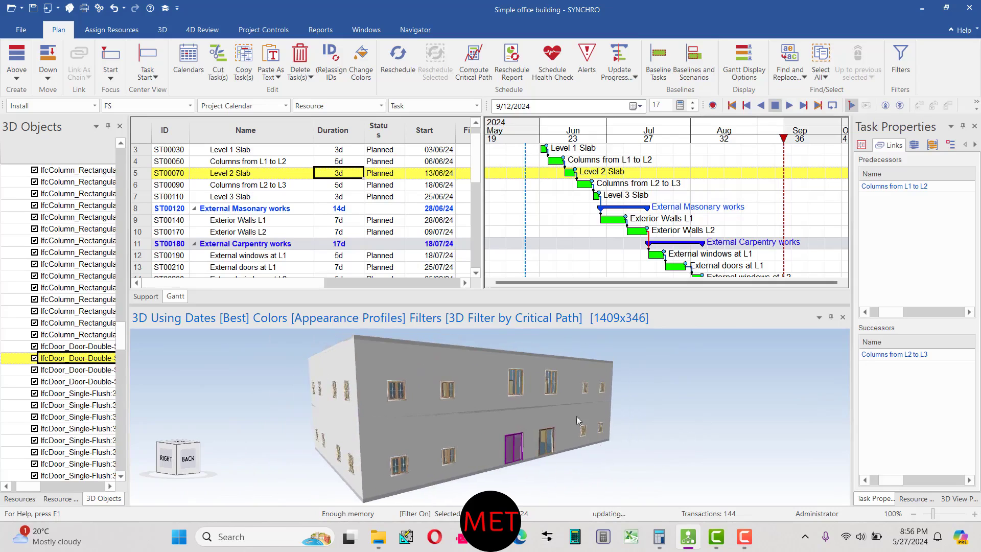
left_click(481, 397)
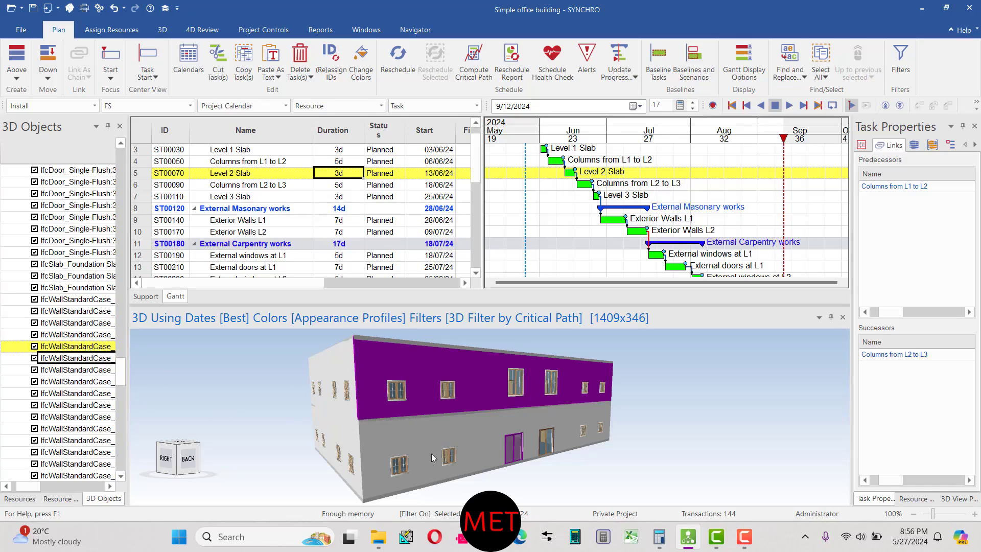
left_click(661, 400)
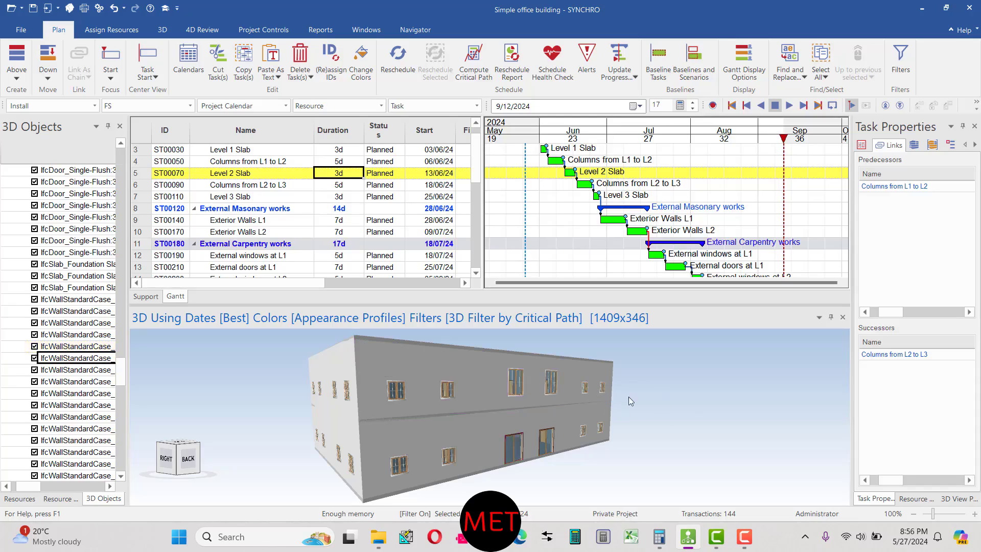
Select the front entrance doors and the two tall windows above them to locate their 3D object entries, and clear the selection.
left_click(519, 446)
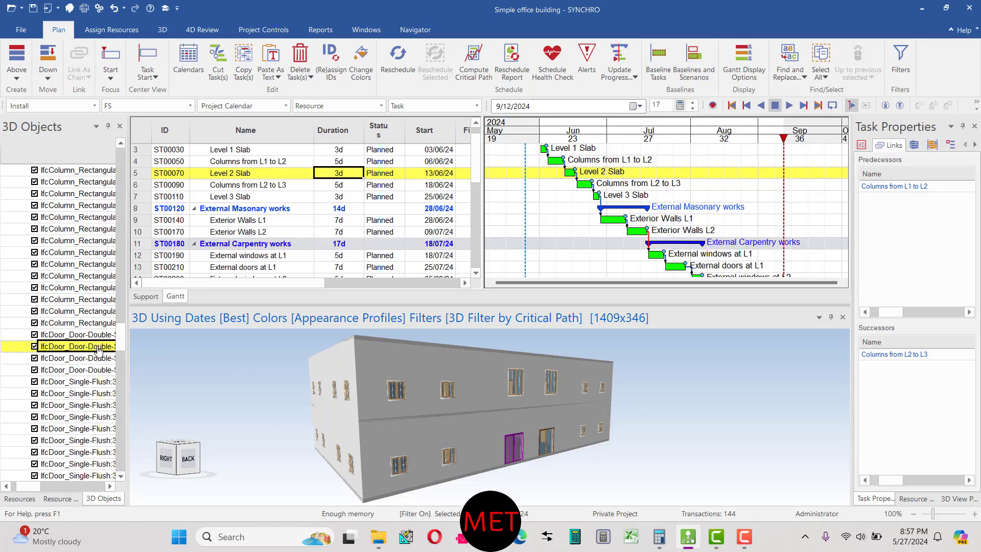
left_click(520, 395)
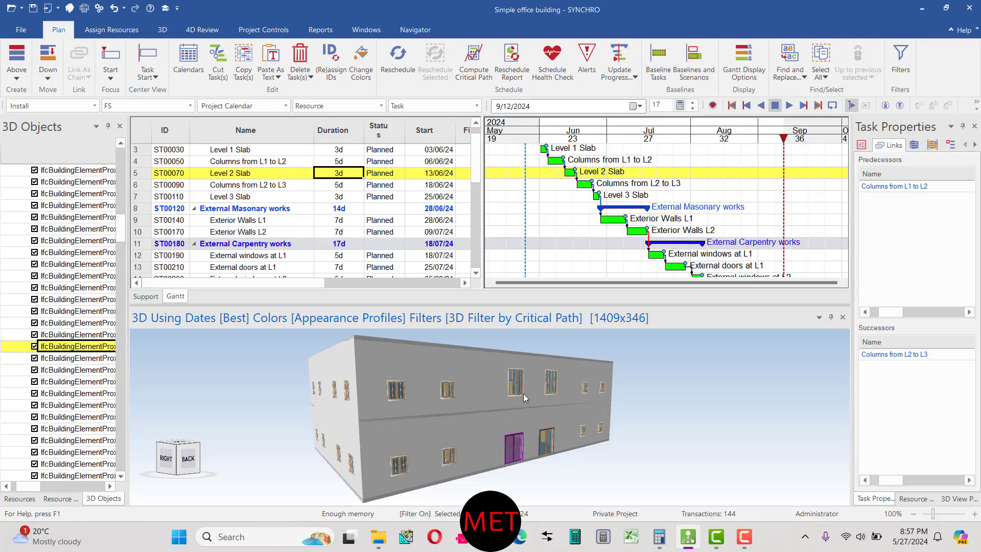
left_click(523, 393)
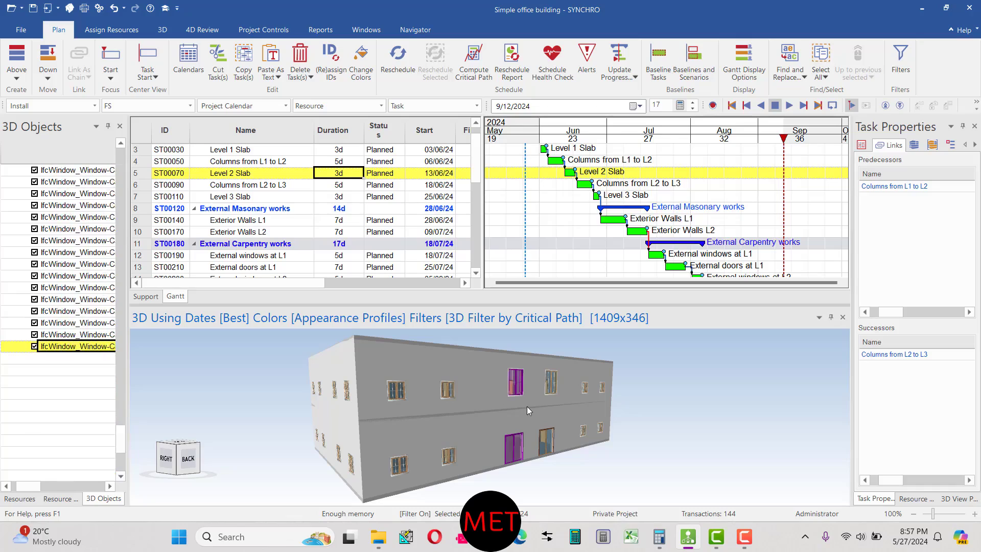
left_click(549, 430)
left_click(550, 391)
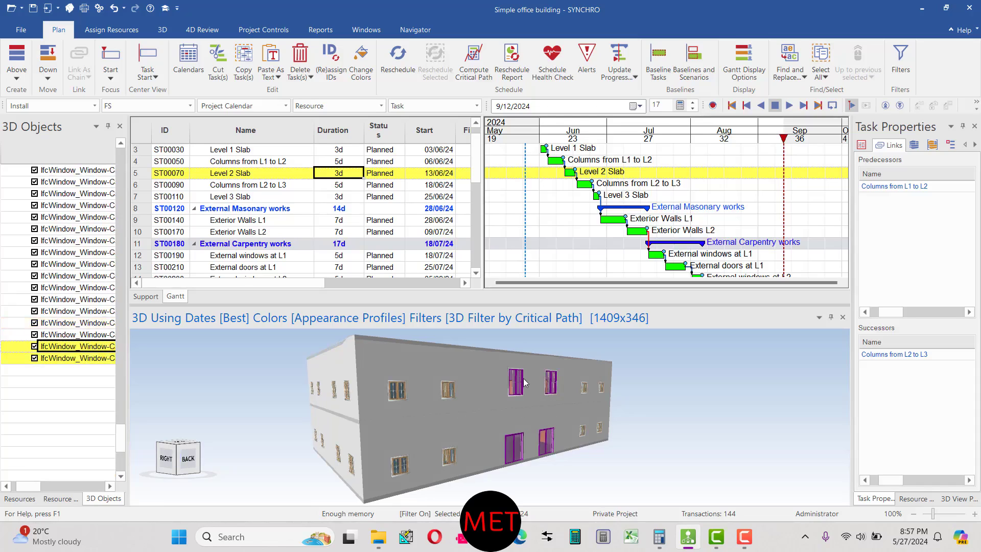
left_click(624, 432)
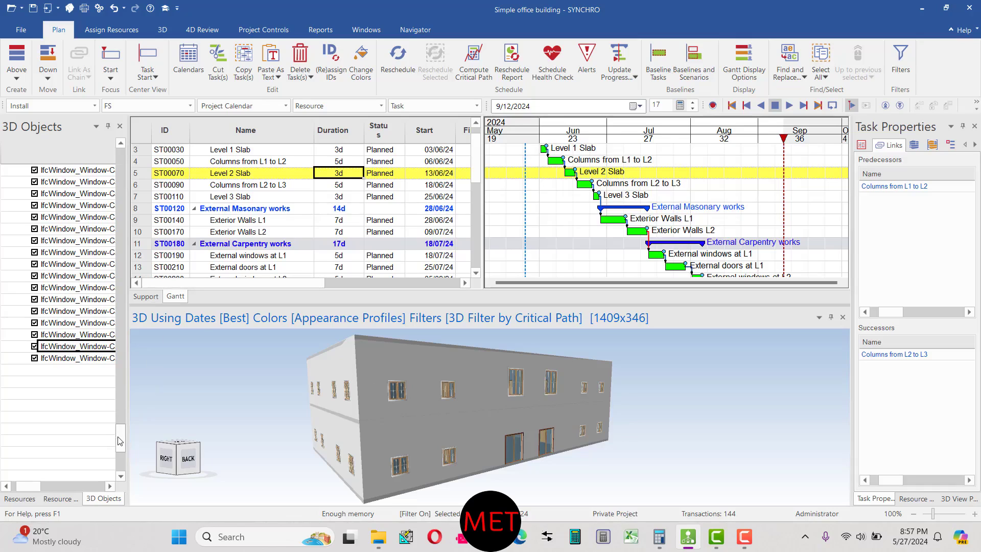
Look over the commands available for planning, resource assignment, 3D editing, 4D review, project controls, reports, window display and project navigation.
left_click_drag(120, 441, 124, 160)
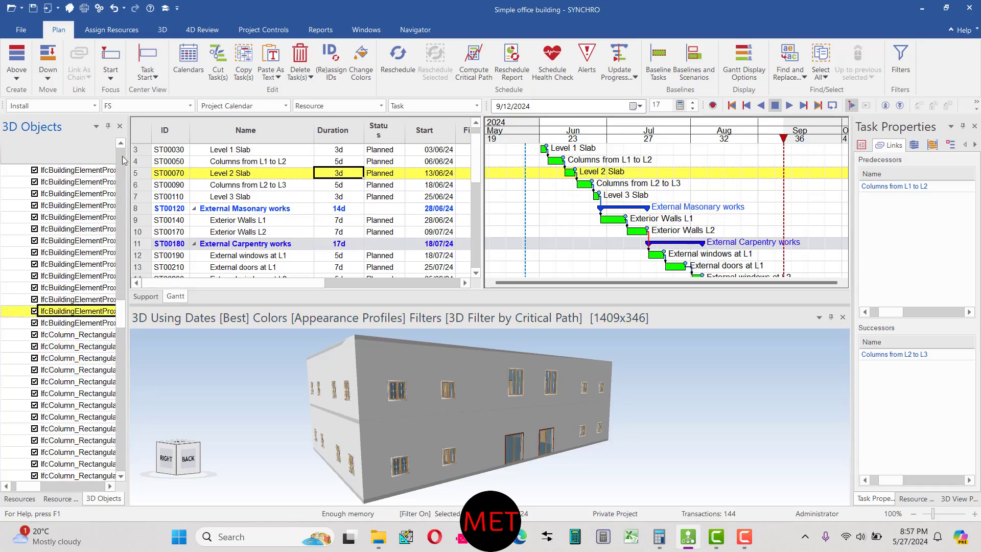
left_click(119, 36)
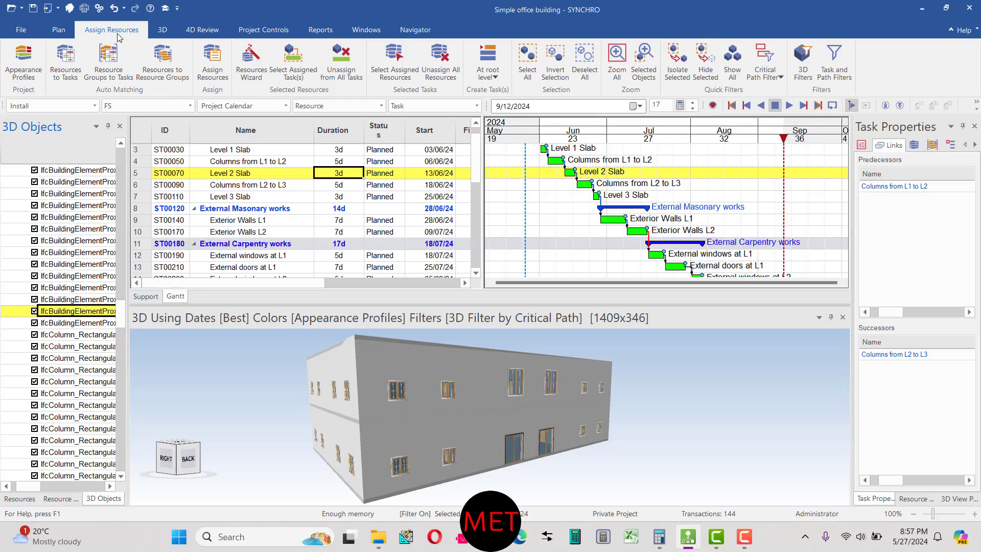
left_click(63, 32)
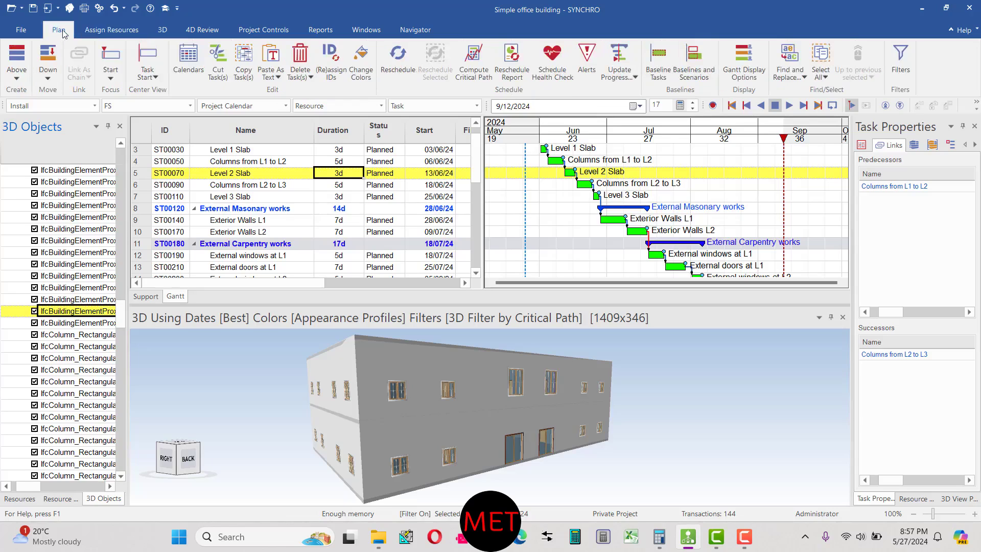
left_click(109, 31)
left_click(163, 31)
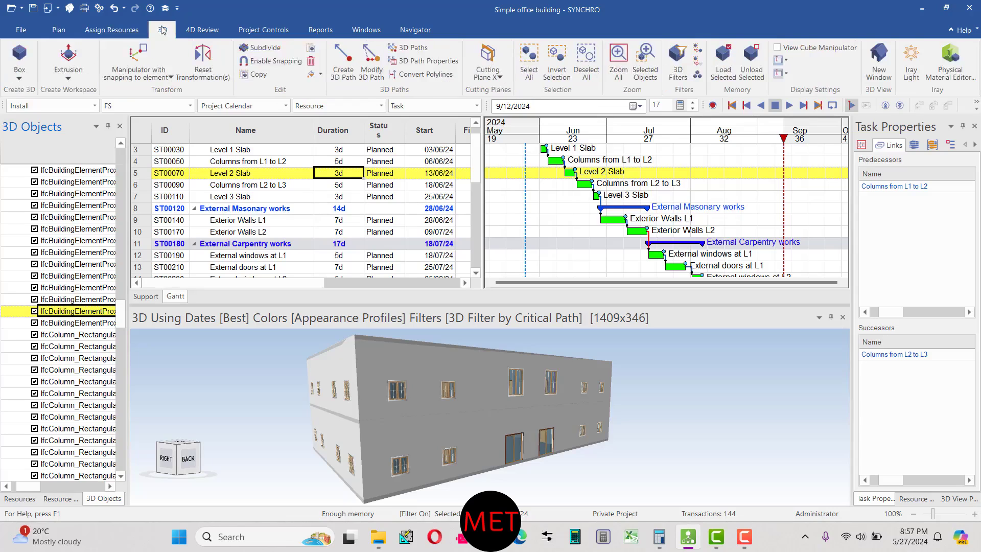
left_click(210, 31)
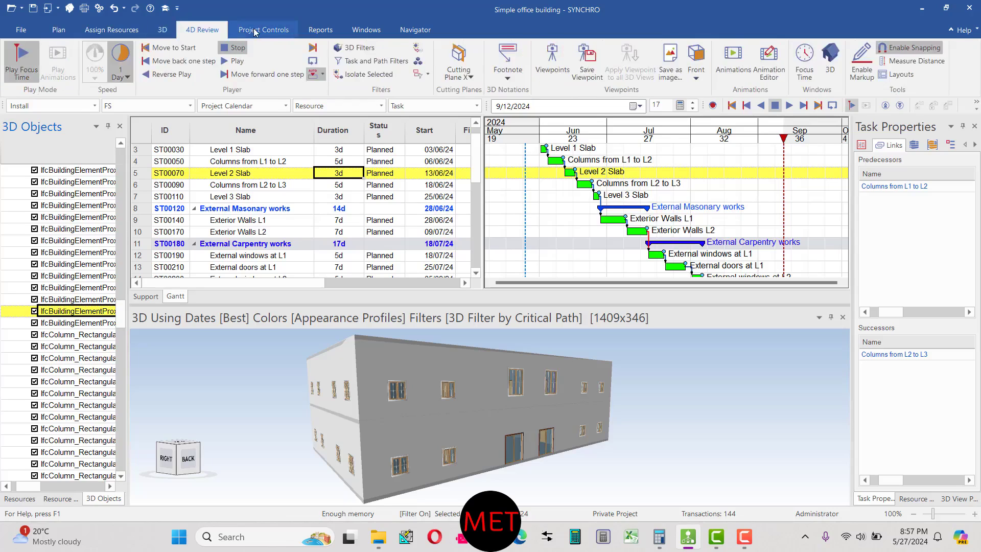
left_click(256, 32)
left_click(320, 30)
left_click(366, 31)
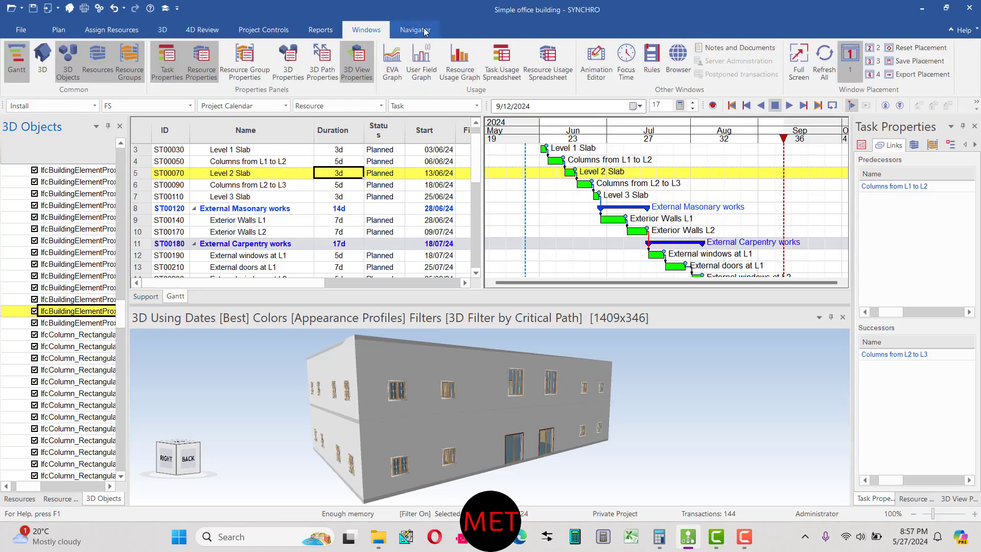
left_click(426, 32)
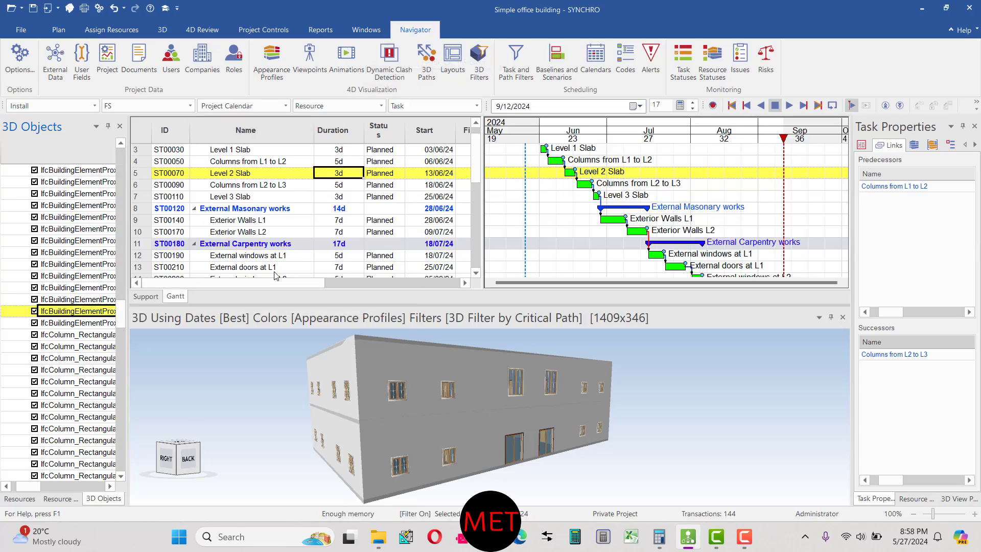
Undock the 3D view into a floating window.
double_click(666, 317)
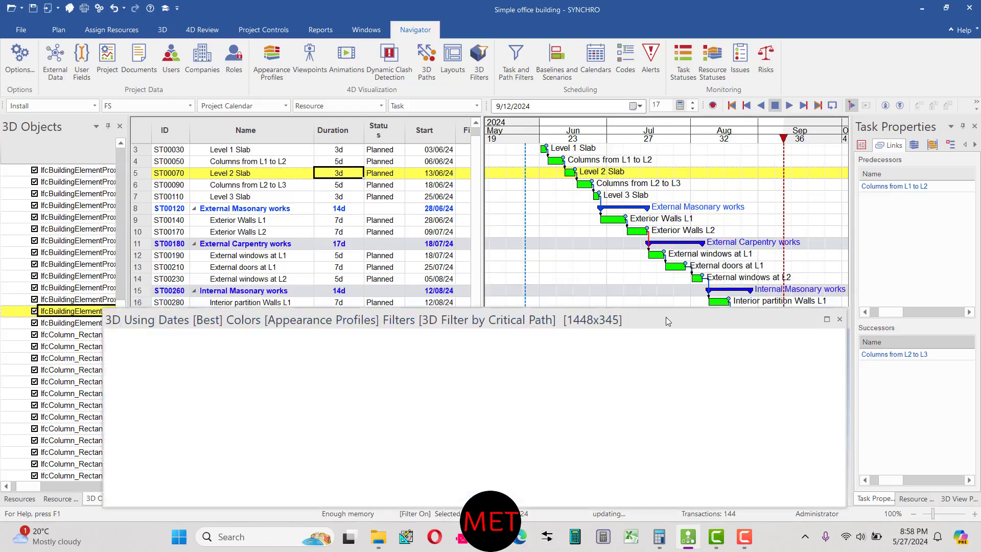
Maximize the floating 3D view and examine the building's facade, entrance doors, windows and roof.
left_click_drag(673, 319, 658, 186)
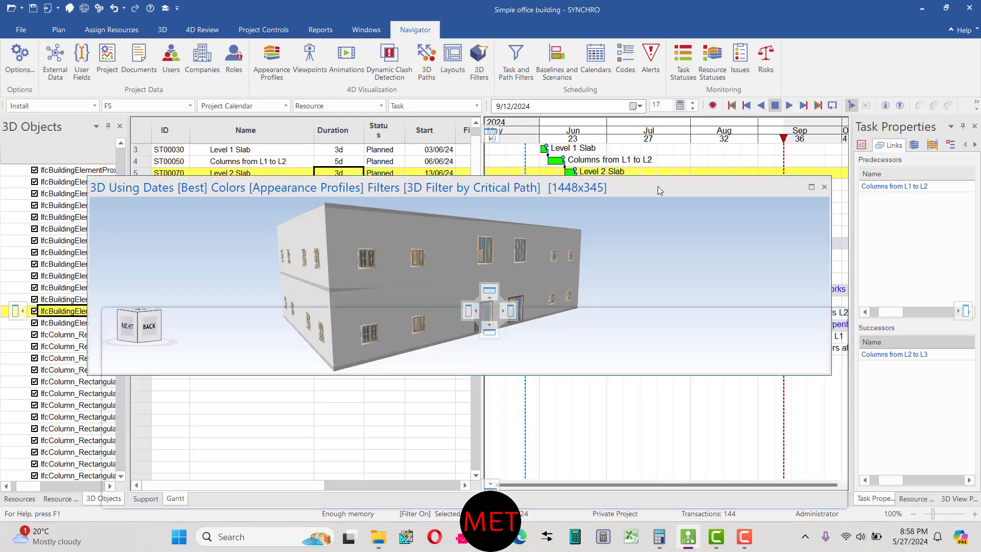
left_click(812, 187)
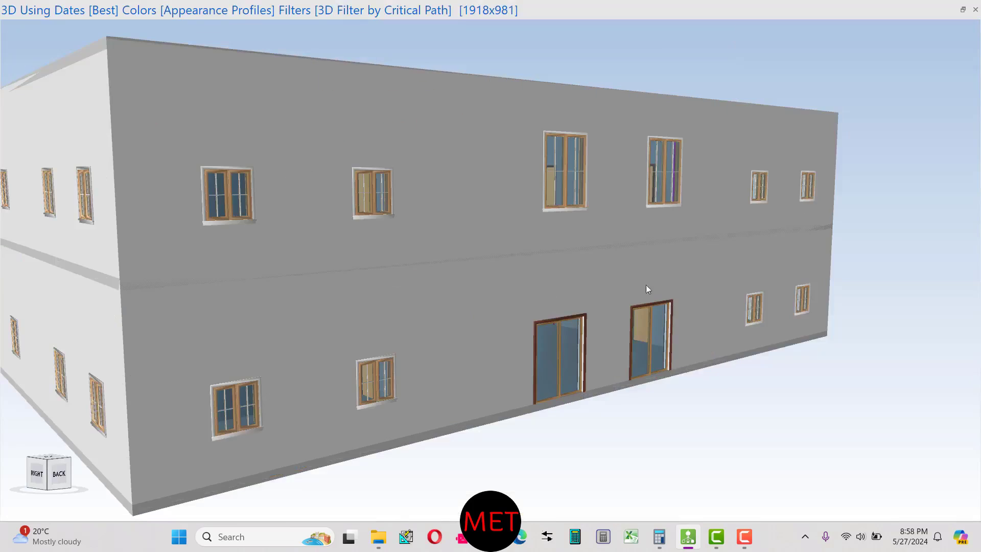
scroll(516, 338, "down", 3)
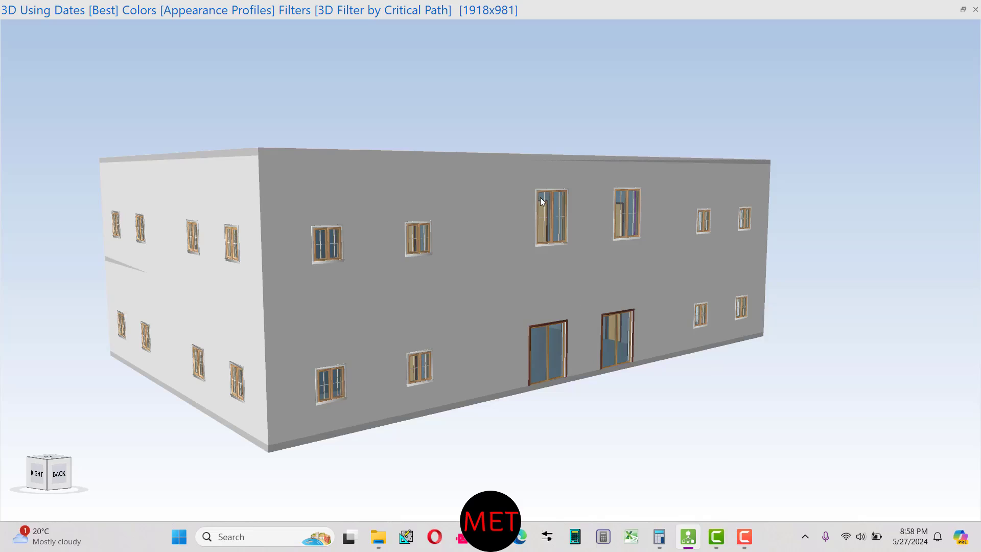
scroll(547, 204, "up", 6)
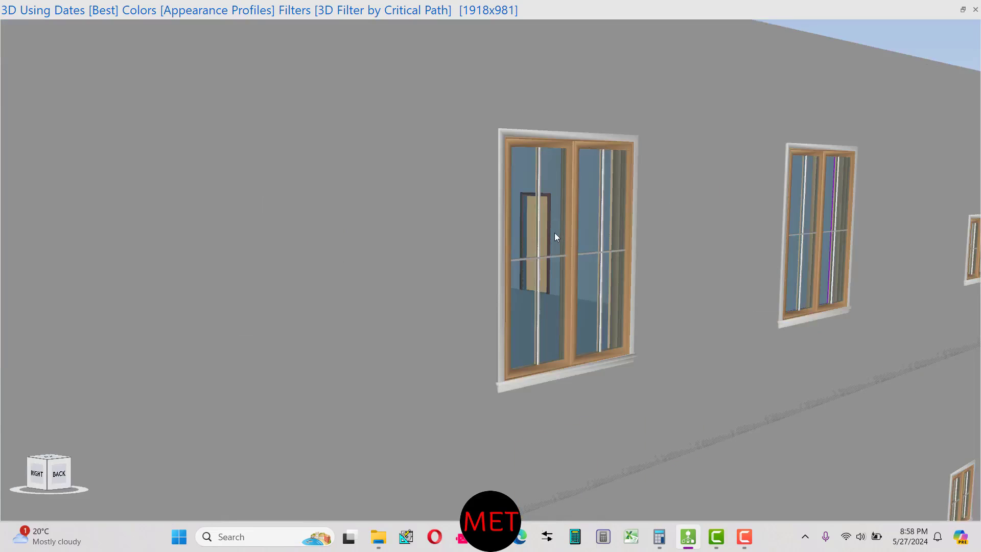
mouse_move(559, 233)
middle_mouse_down("shift")
mouse_move(489, 240)
mouse_move(486, 216)
mouse_move(523, 243)
mouse_move(565, 240)
mouse_move(568, 228)
mouse_move(478, 241)
mouse_move(510, 253)
mouse_move(563, 241)
middle_mouse_up("shift")
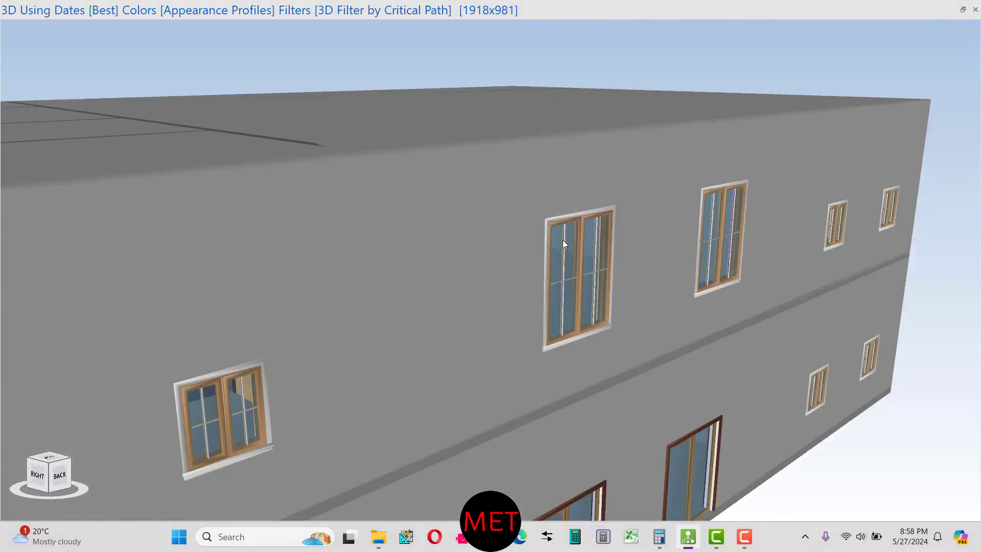
scroll(563, 240, "down", 10)
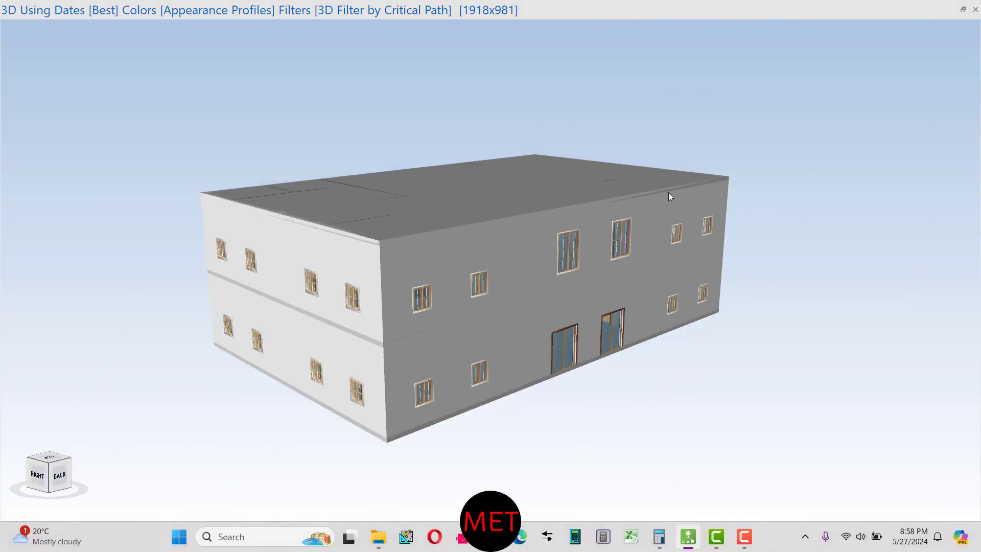
Dock the 3D view back below the task table and Gantt chart, with the building enlarged in it.
double_click(640, 12)
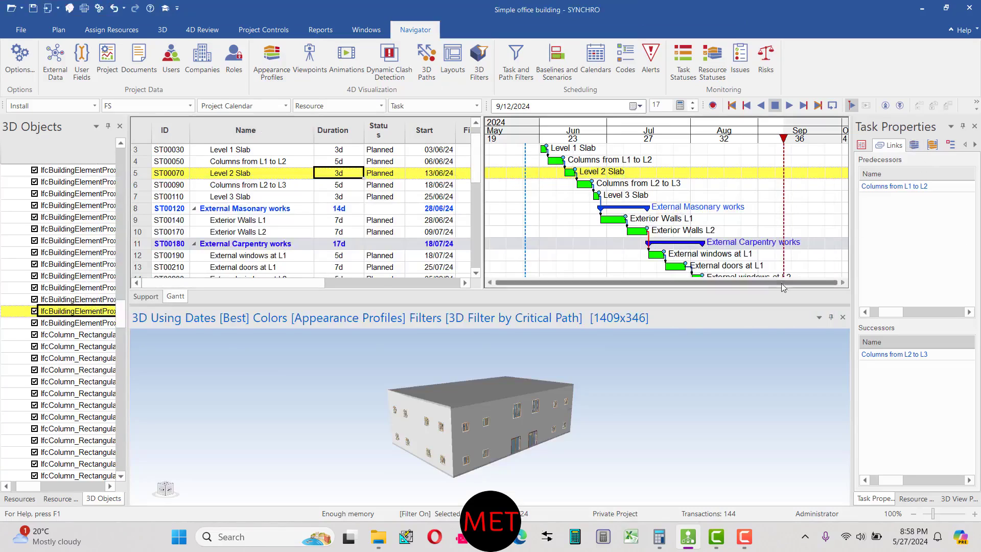
scroll(490, 444, "up", 3)
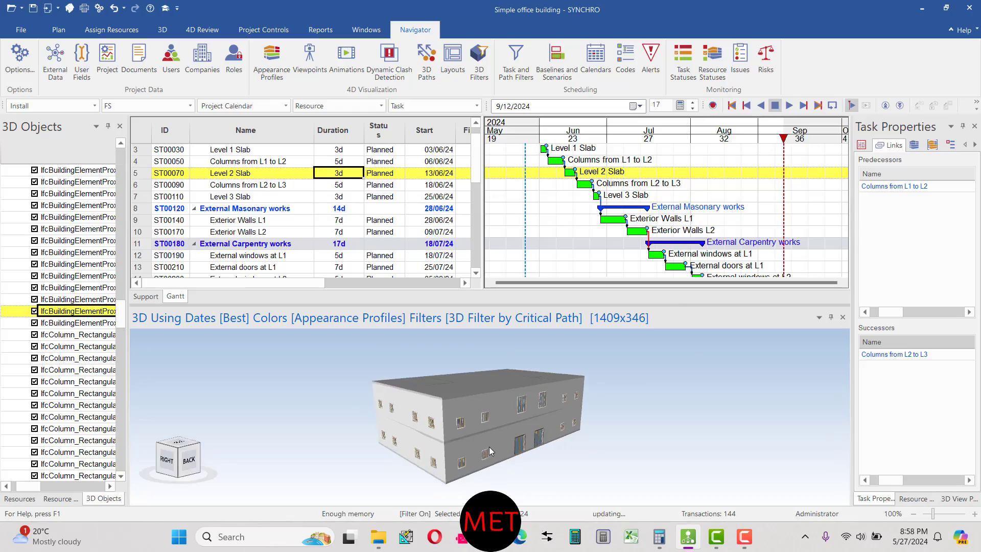
scroll(489, 447, "up", 2)
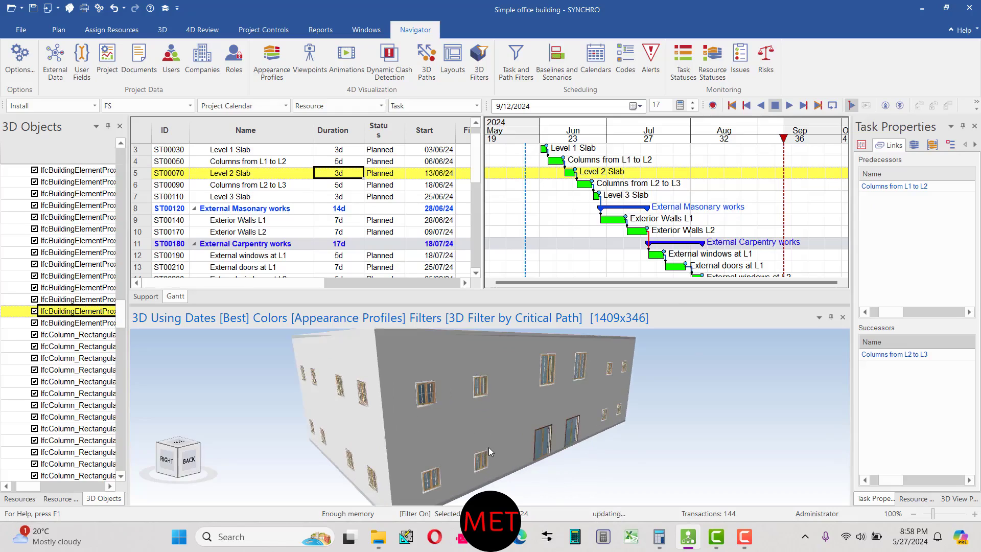
scroll(489, 447, "down", 3)
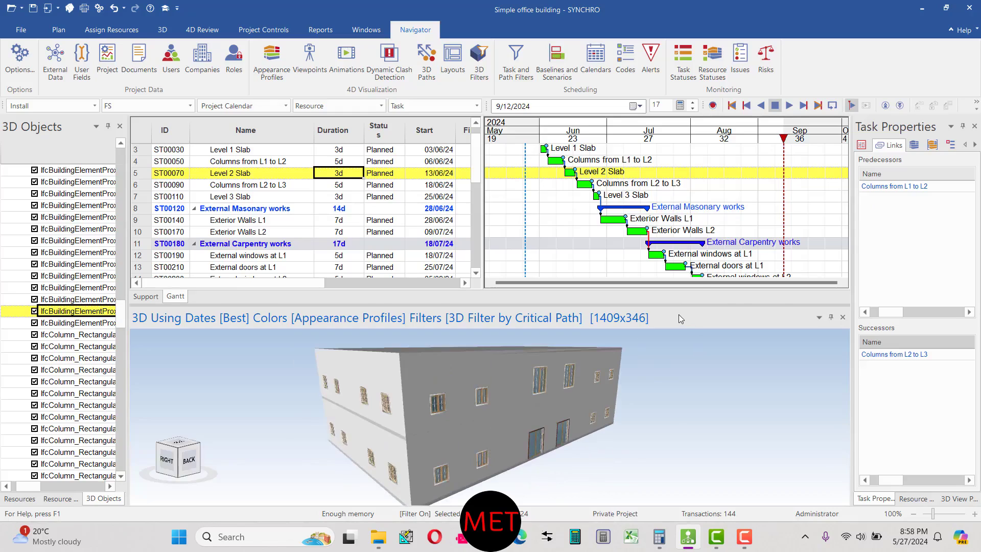
Try docking the 3D view beside the task table, and return it below the table and Gantt chart.
left_click_drag(682, 318, 682, 305)
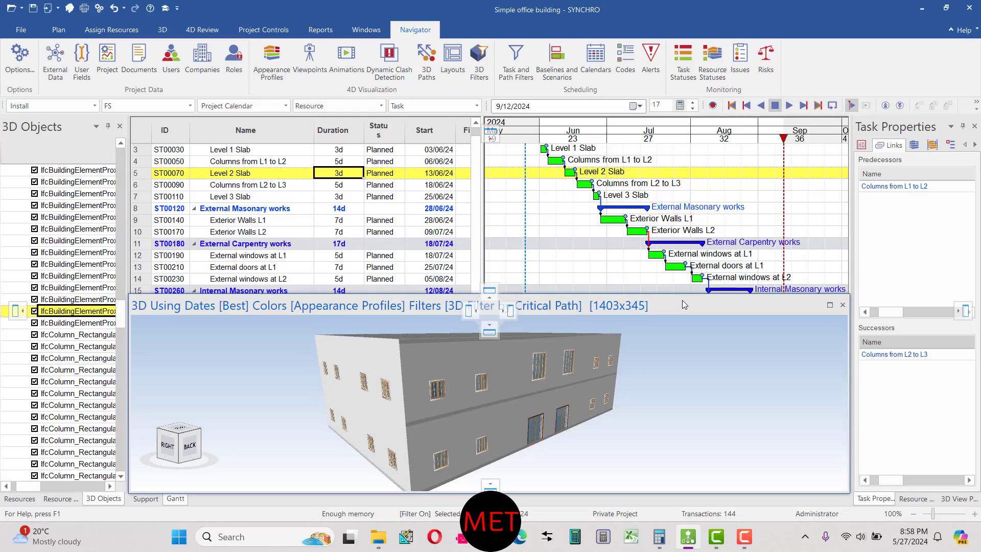
left_click_drag(682, 301, 470, 309)
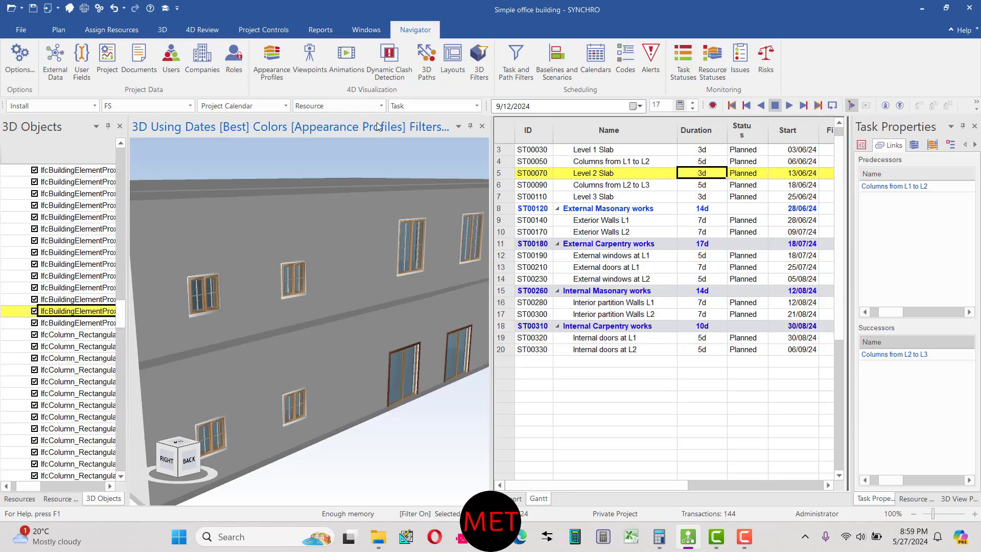
left_click_drag(378, 126, 536, 193)
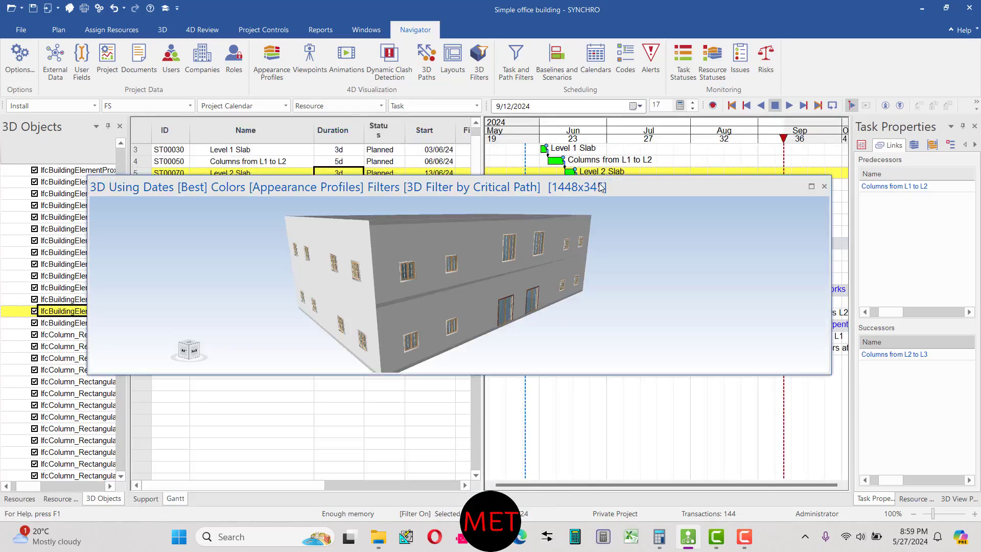
double_click(602, 187)
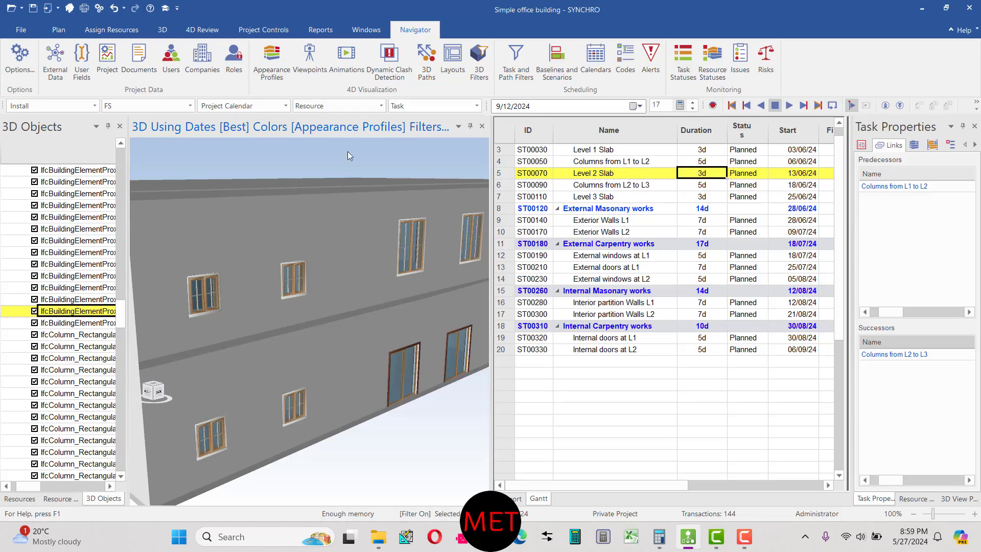
left_click_drag(287, 125, 489, 331)
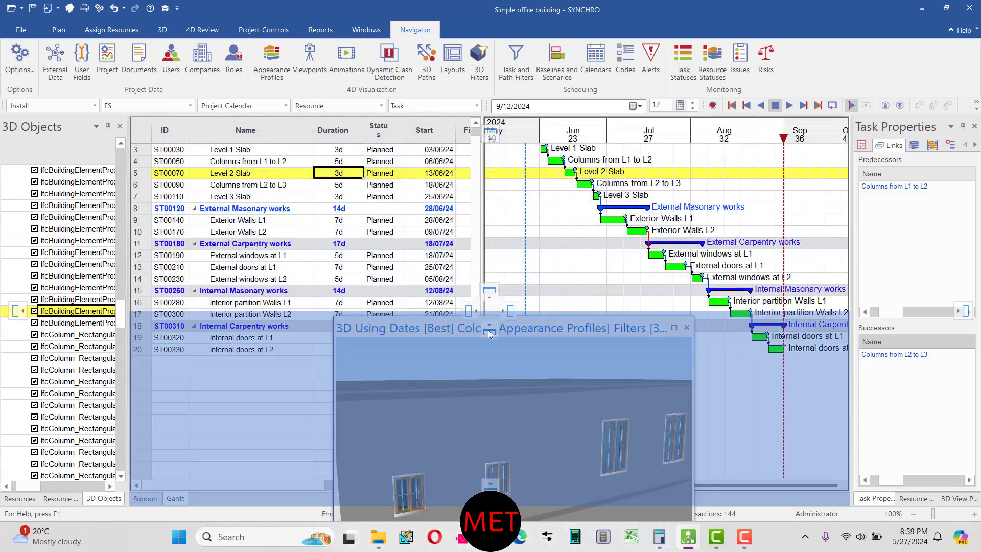
left_click_drag(489, 331, 489, 332)
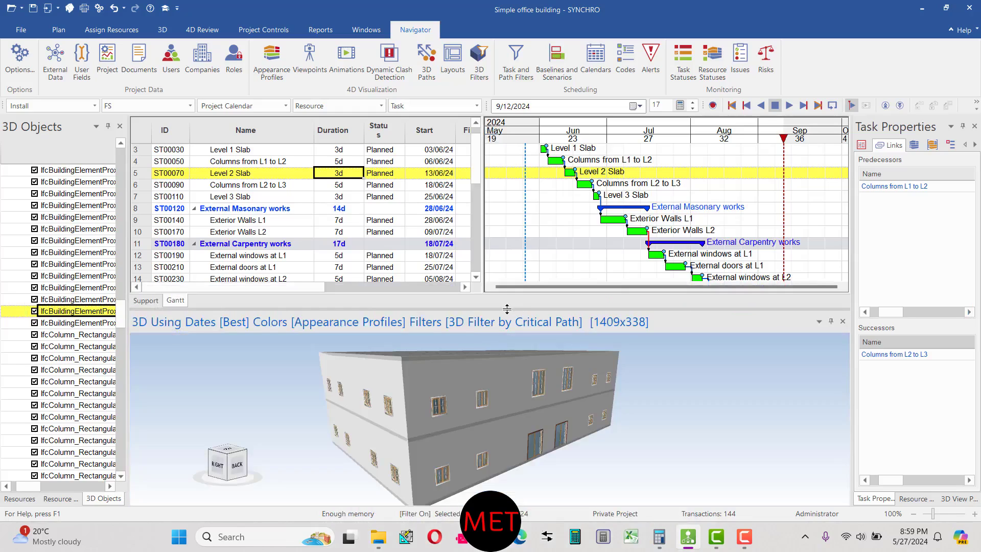
Select the task Columns from L1 to L2 and look over the resource properties and 3D view properties.
left_click(266, 163)
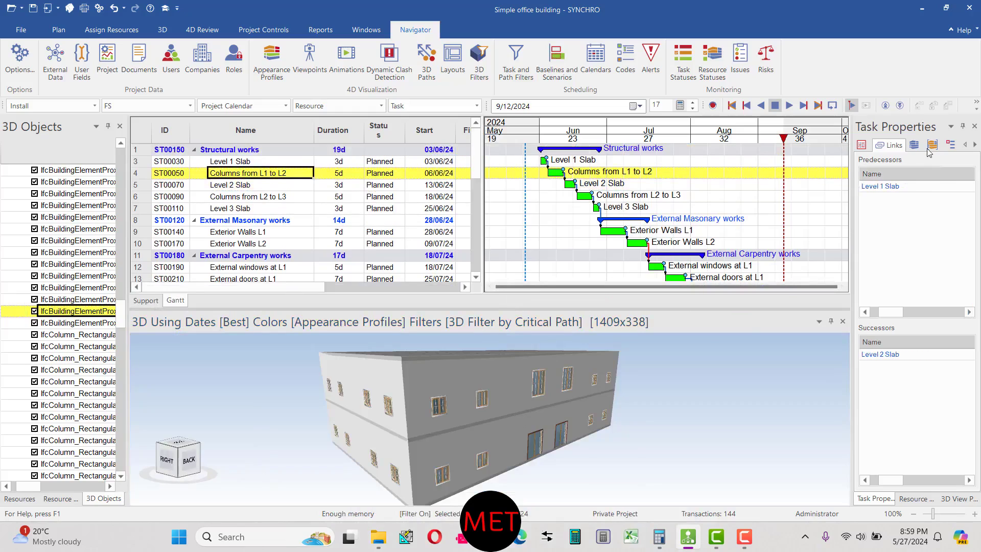
left_click(916, 498)
left_click(954, 499)
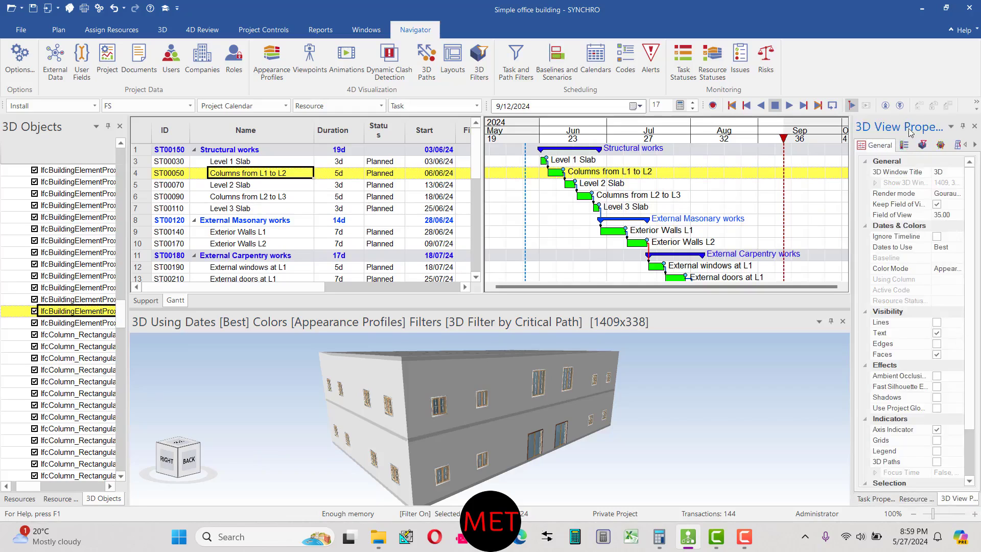
View the resource properties of two IfcBuildingElementProxy entries in the 3D objects list.
left_click(917, 499)
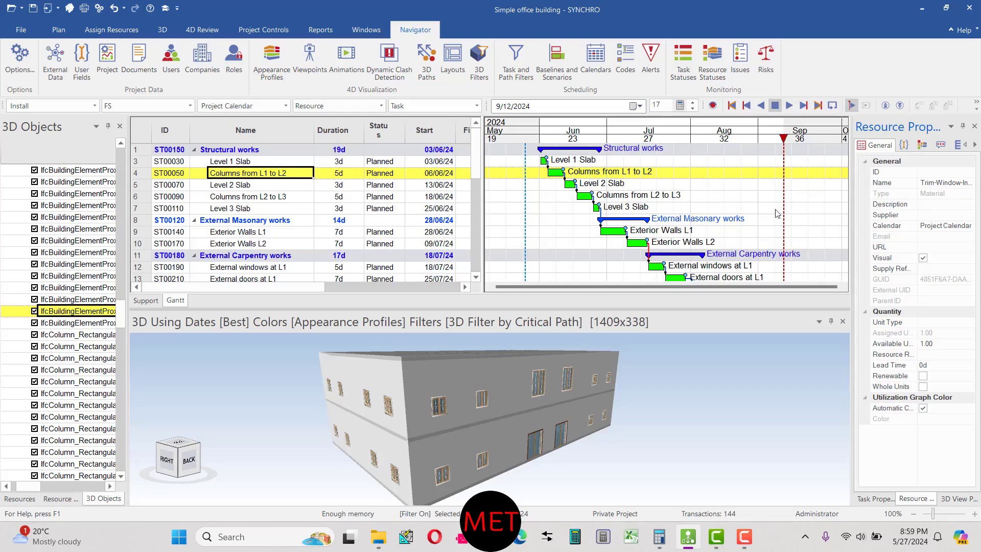
left_click(105, 300)
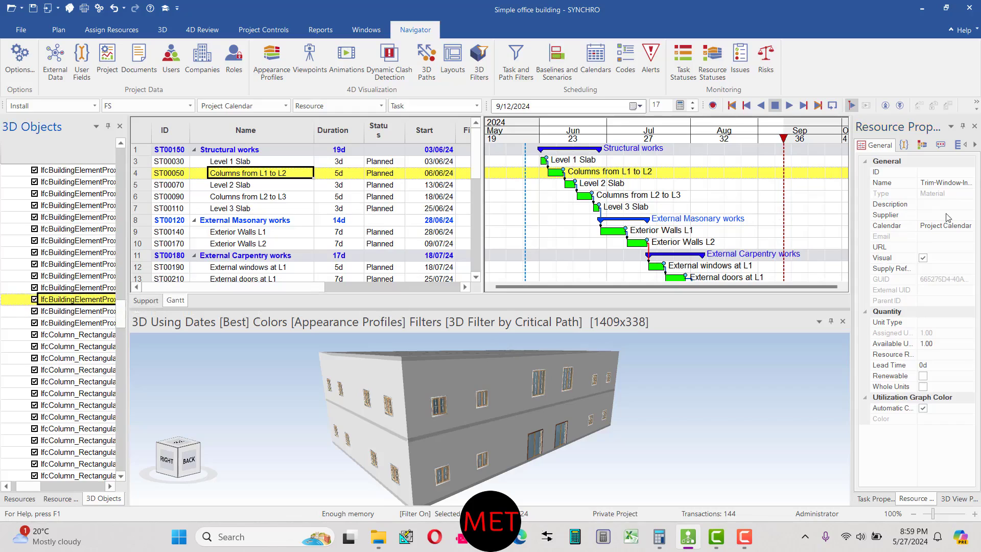
left_click(96, 252)
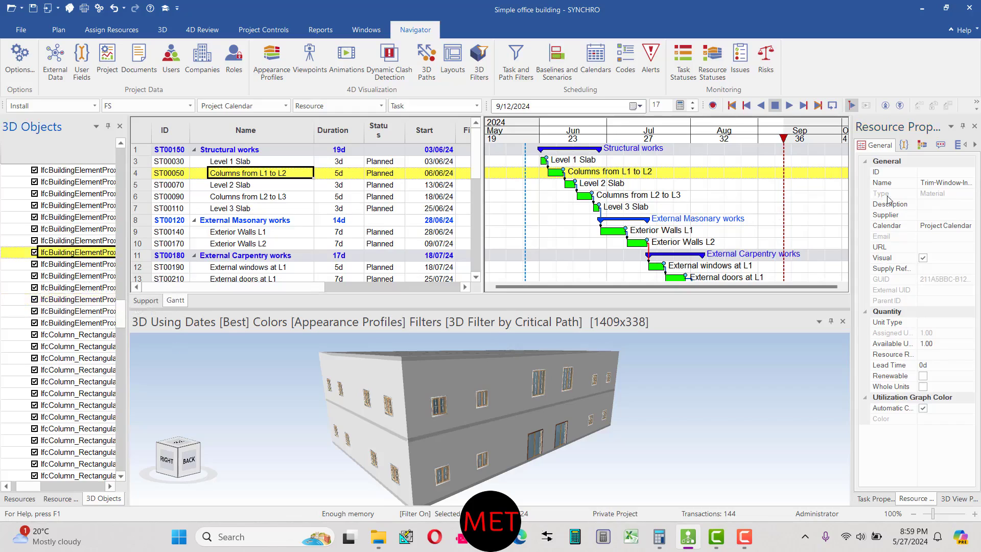
Review the general properties of the tasks Columns from L1 to L2 and Level 1 Slab, including ID, name, calendar and task type.
left_click(875, 499)
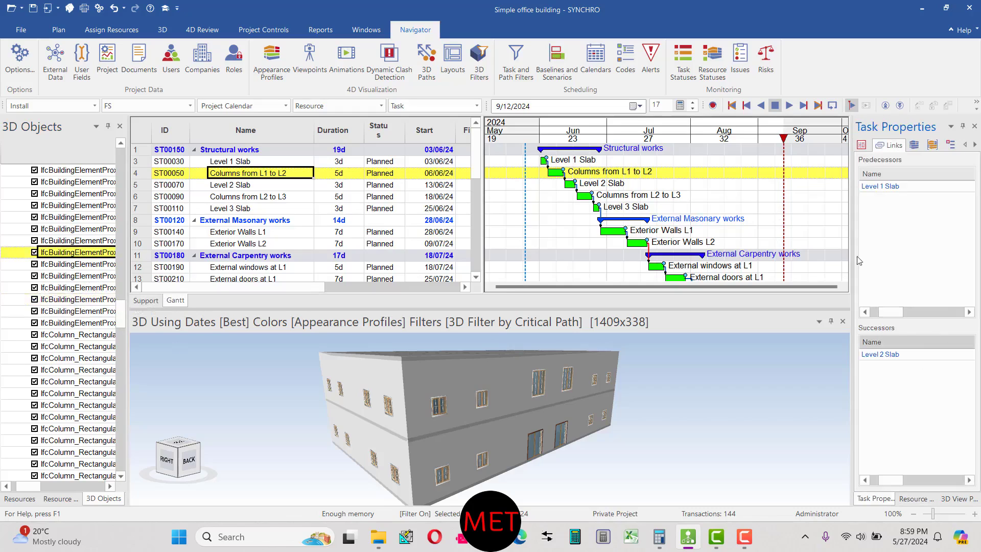
left_click(862, 145)
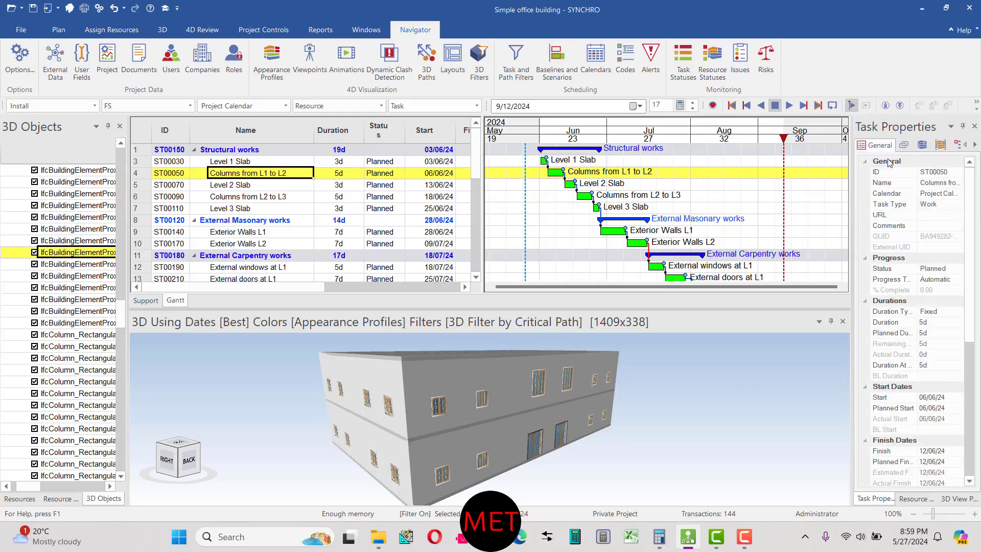
left_click(271, 164)
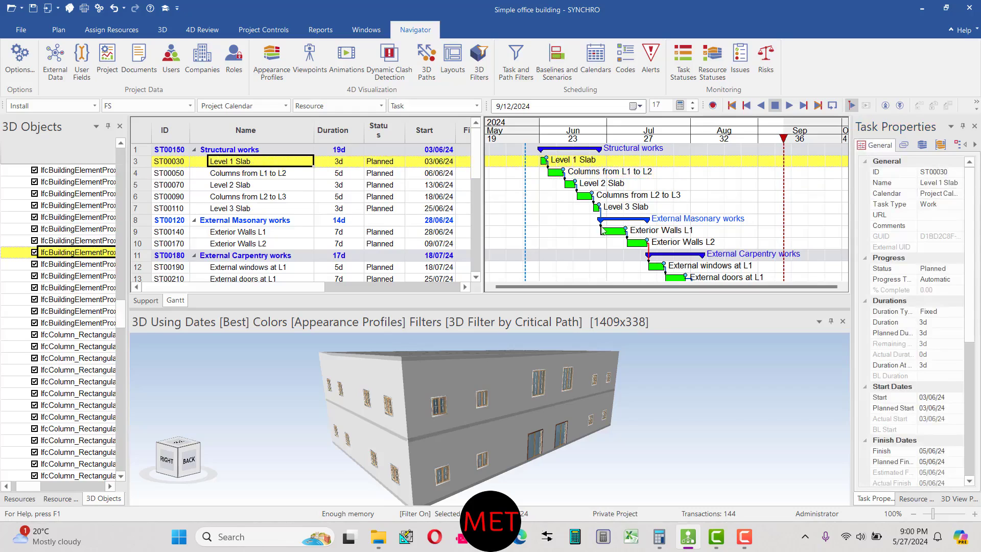
mouse_move(973, 207)
left_mouse_down()
mouse_move(970, 238)
mouse_move(970, 202)
left_mouse_up()
left_click(945, 178)
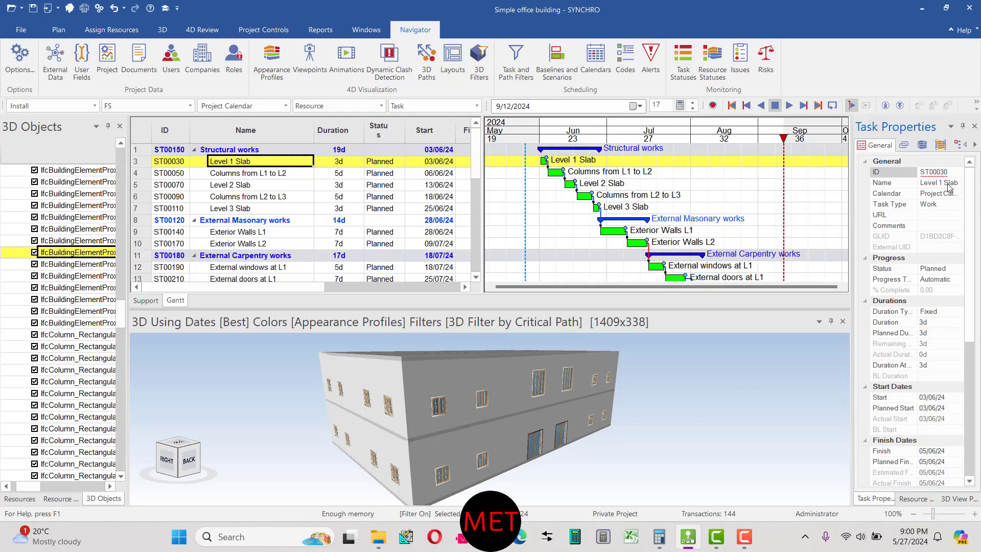
left_click(947, 184)
left_click(948, 195)
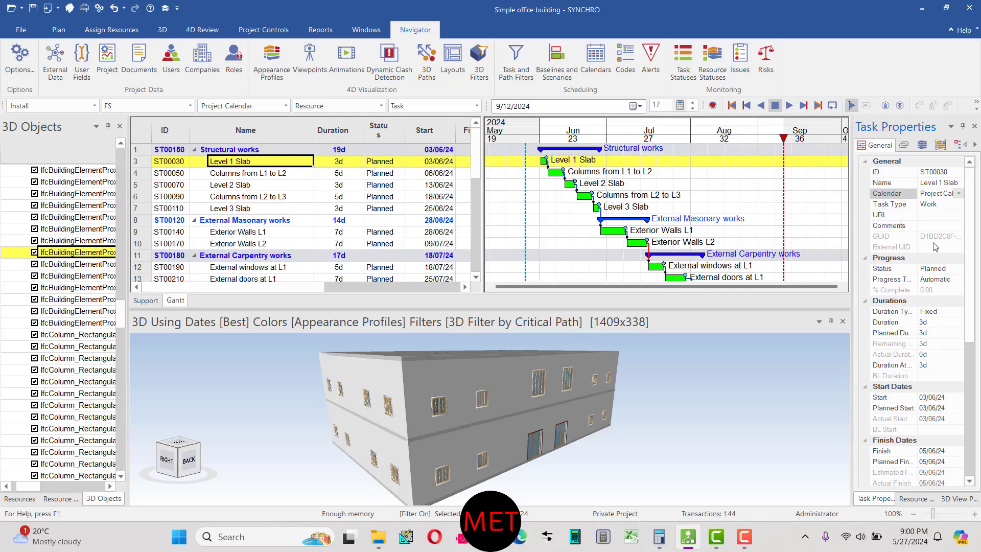
left_click(939, 207)
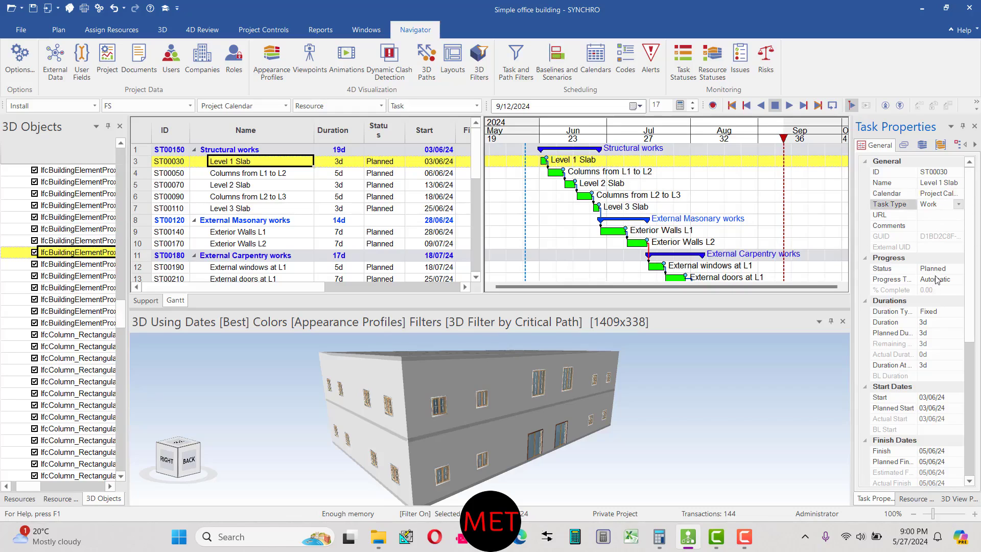
Check the available status options and the start and planned start dates of the Level 1 Slab task.
left_click(949, 270)
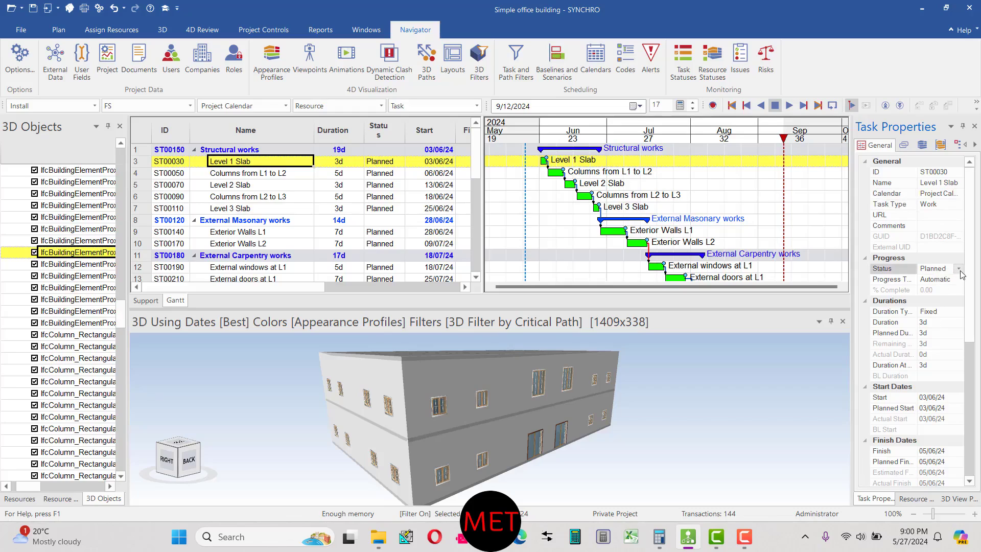
left_click(959, 269)
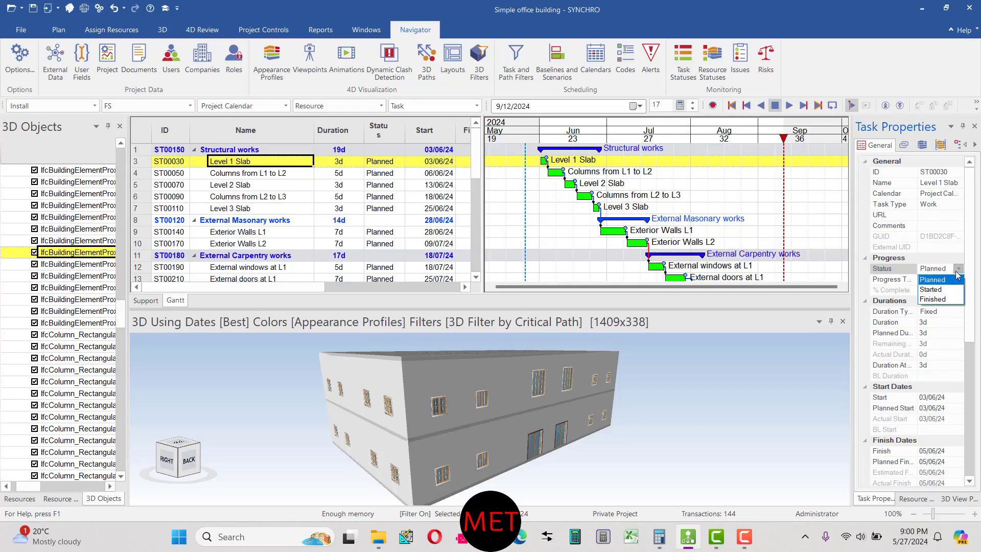
left_click(961, 273)
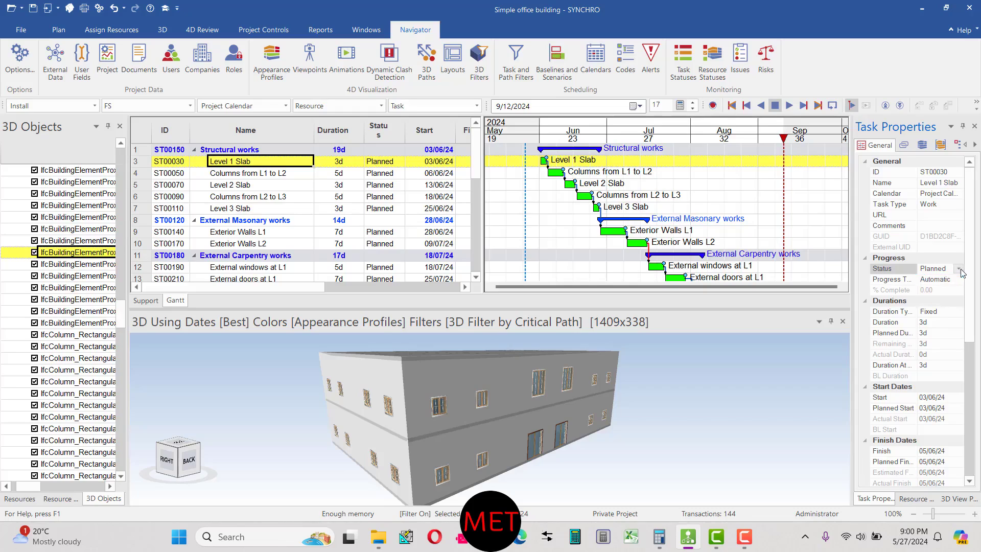
left_click(937, 398)
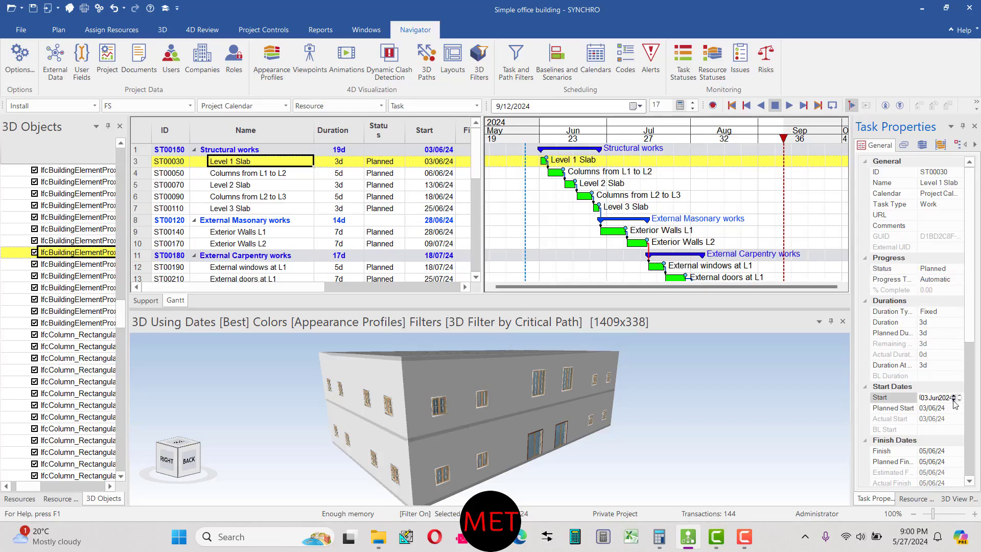
left_click(935, 409)
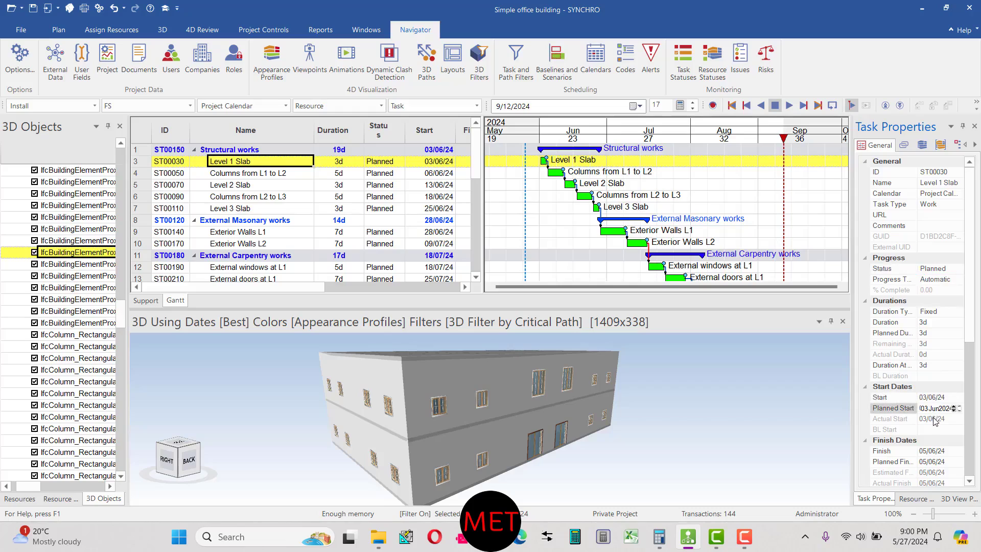
Check the constraint type options of the Level 1 Slab task and look over its finish dates, physical quantity and supply chain properties.
scroll(935, 420, "down", 3)
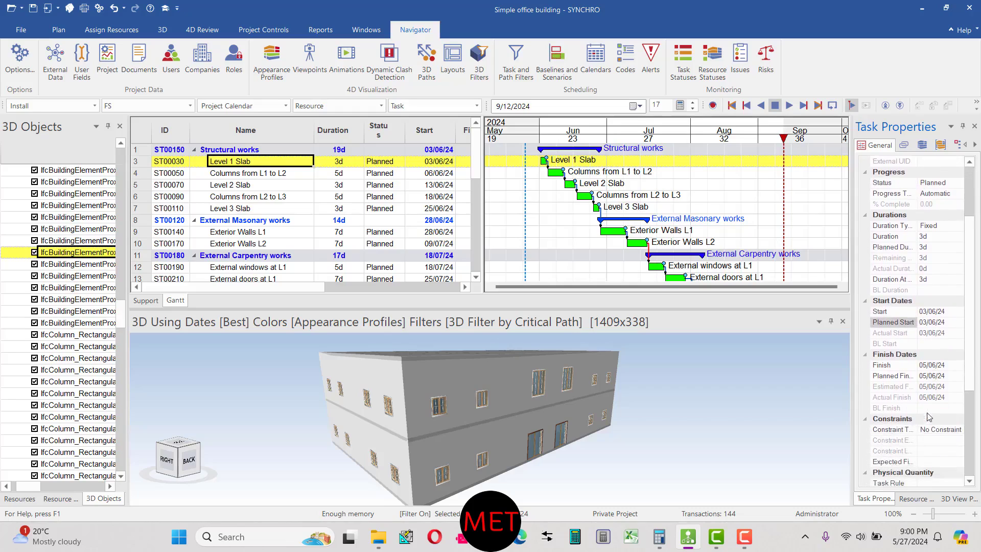
scroll(929, 417, "down", 1)
left_click(946, 398)
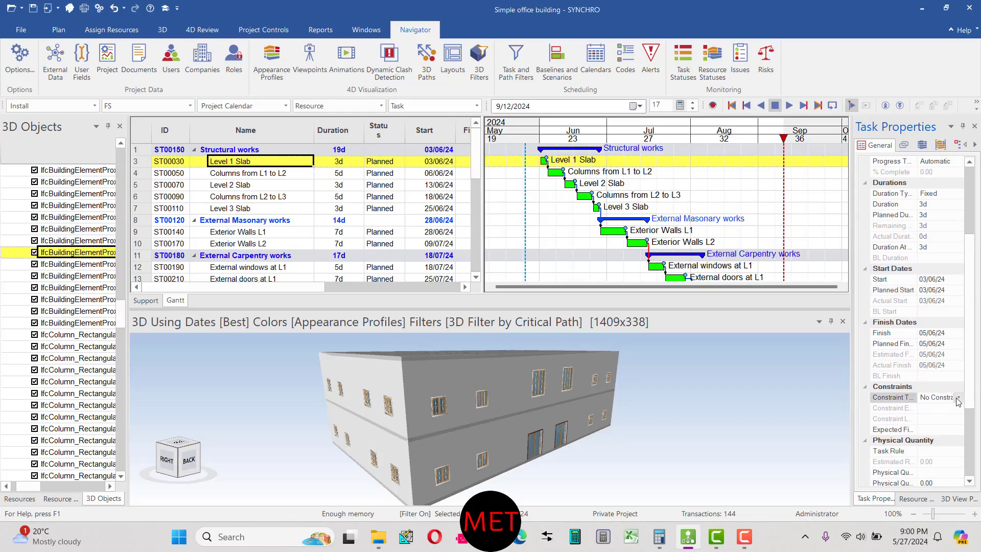
left_click(959, 399)
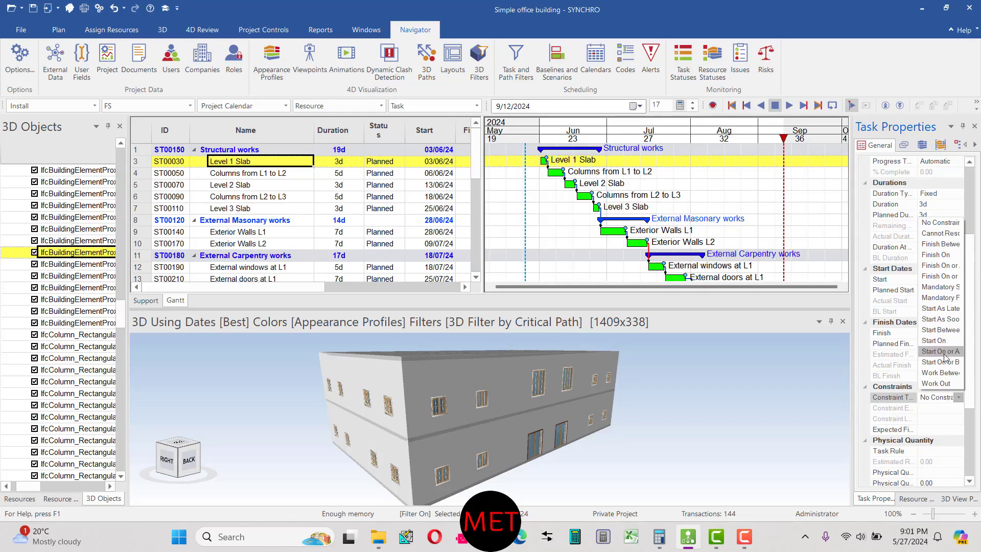
left_click(949, 408)
scroll(951, 411, "down", 4)
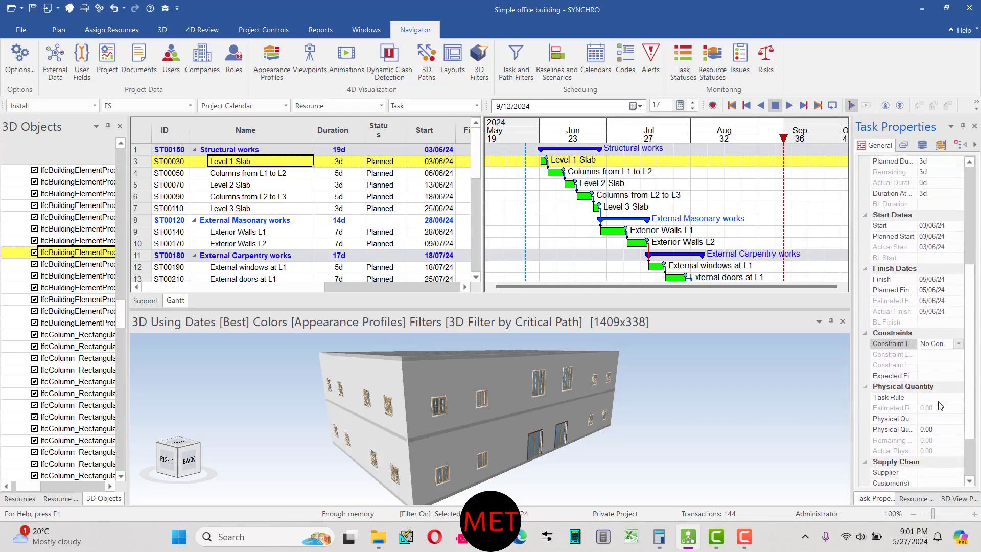
scroll(940, 406, "up", 7)
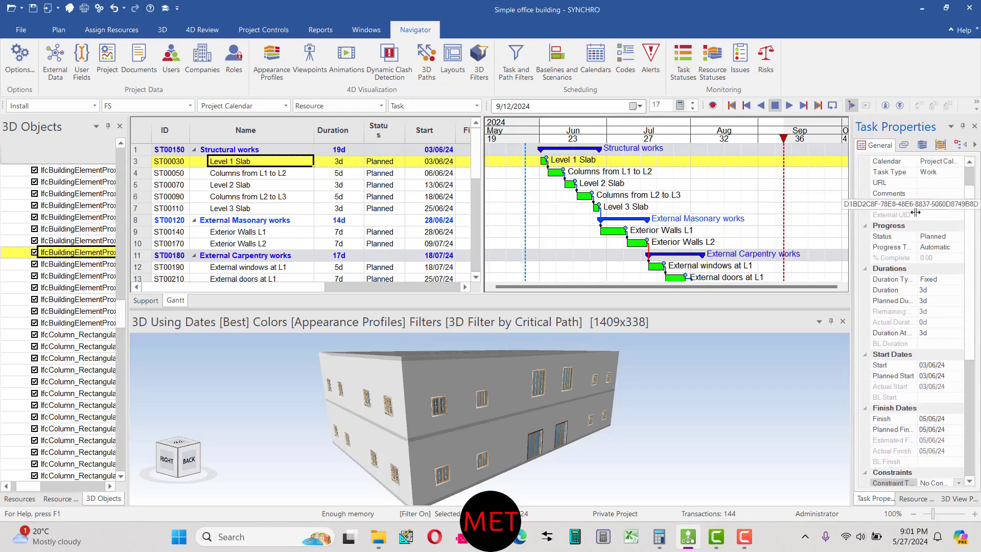
View the project's calendars, including Project Calendar, and close the Calendars window again.
left_click(596, 60)
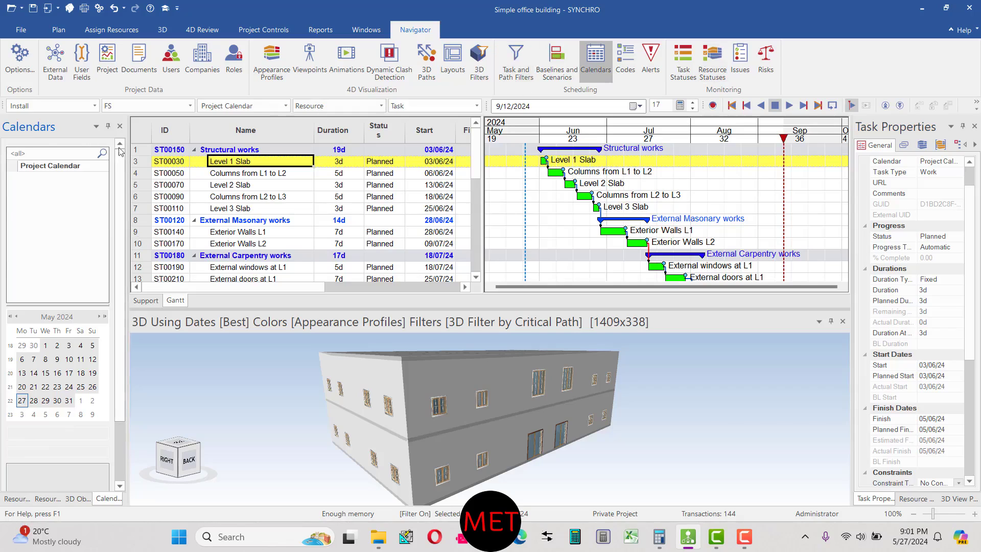
left_click(120, 127)
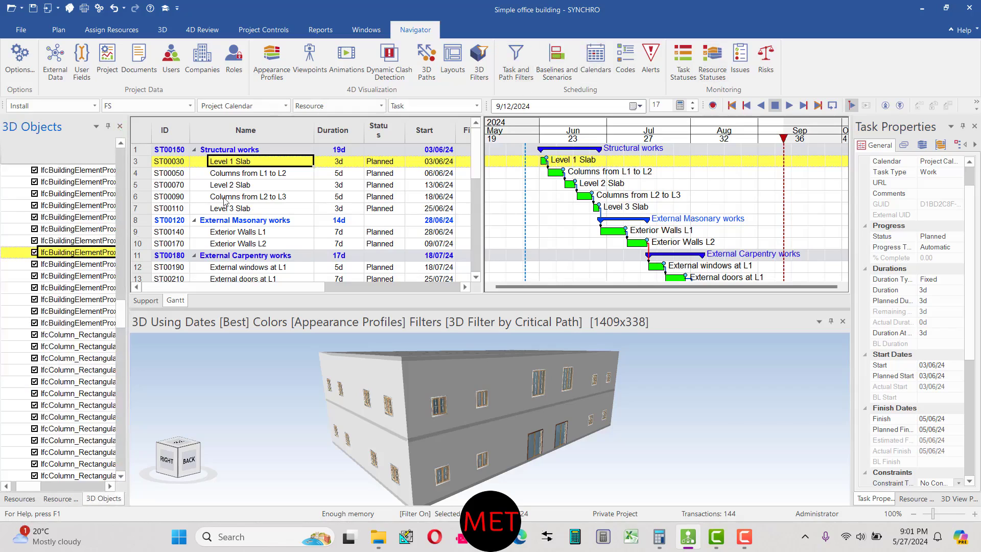
left_click(596, 60)
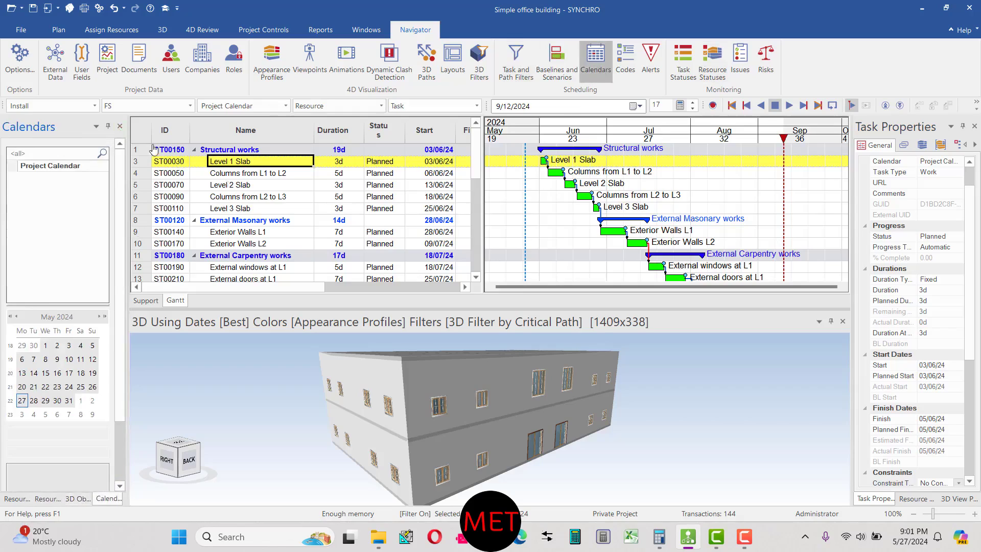
left_click(119, 126)
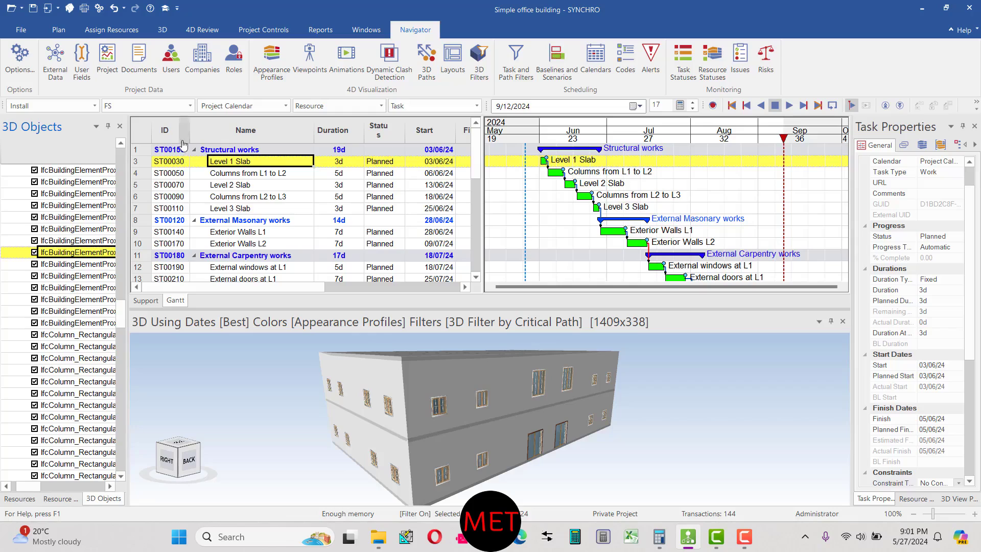
Look over the 3D view properties and the resource properties alongside the available window commands.
left_click(364, 31)
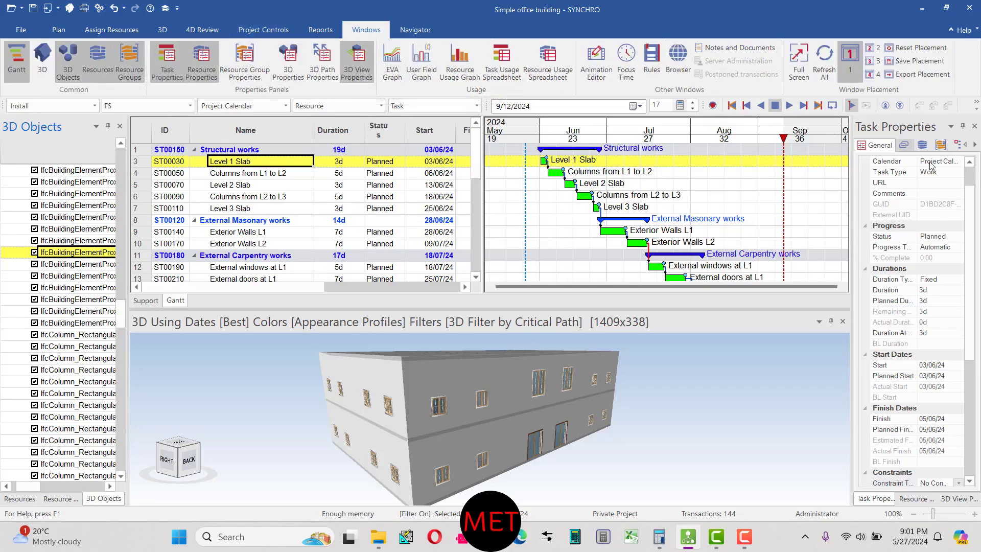
left_click(957, 499)
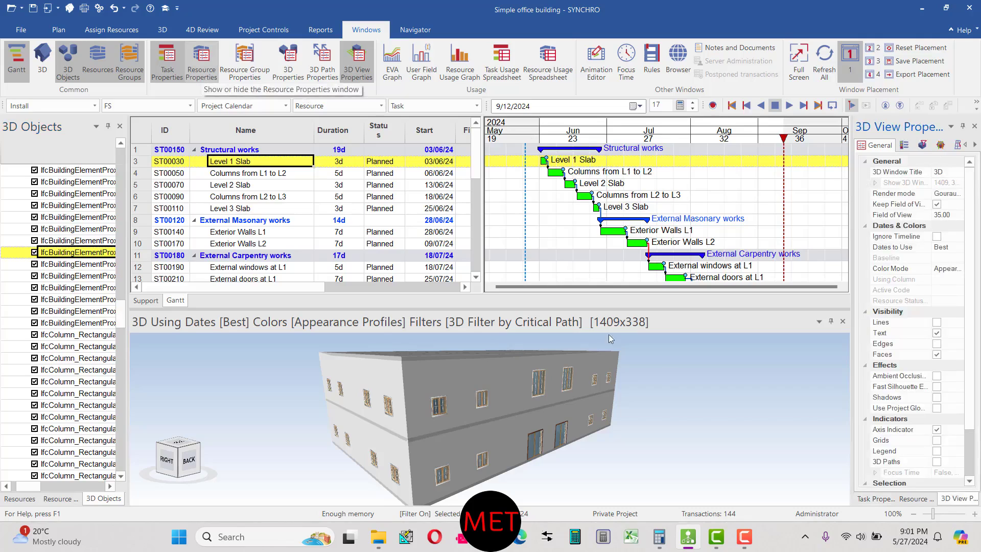
left_click(923, 499)
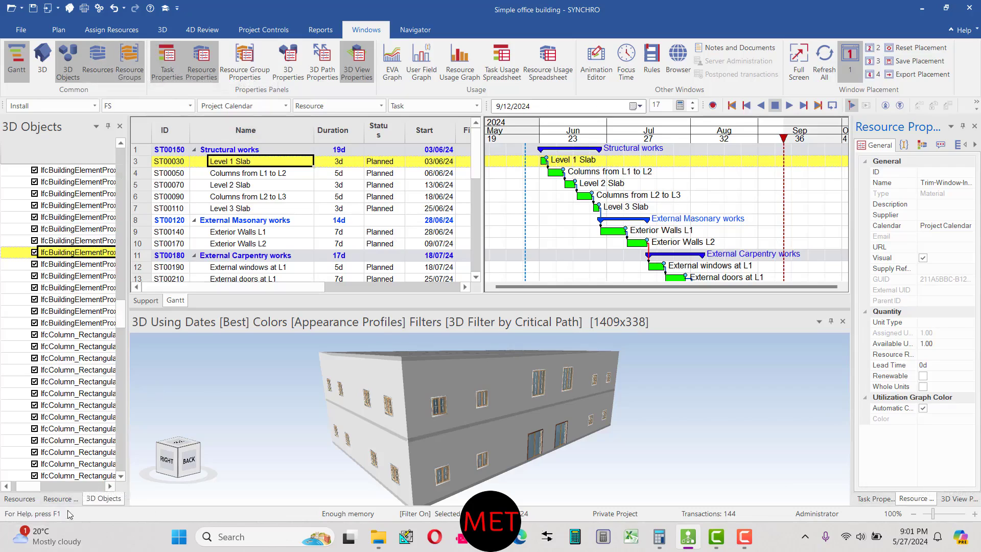
Compare the contents of the Resources, 3D Objects and Resource Groups windows, ending on Resources.
left_click(20, 499)
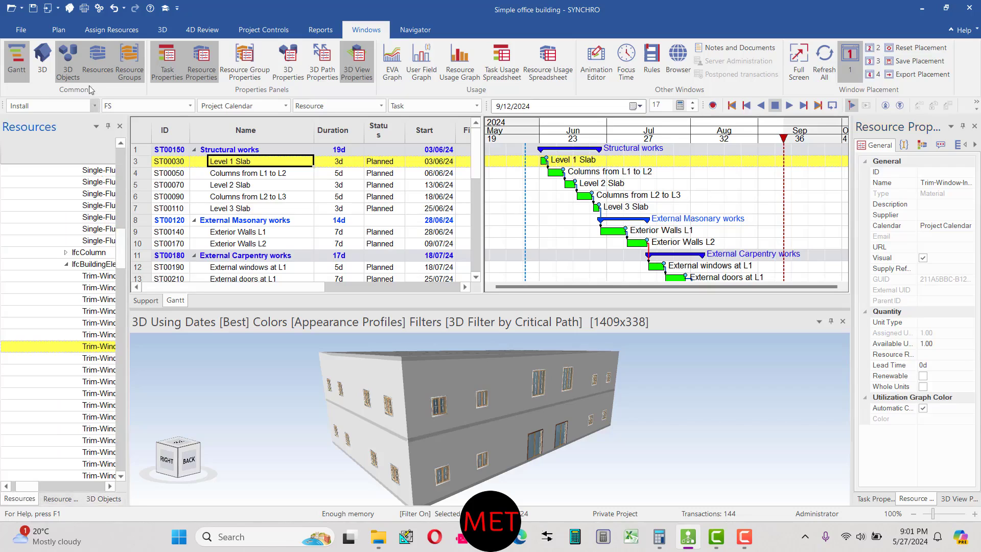
left_click(105, 497)
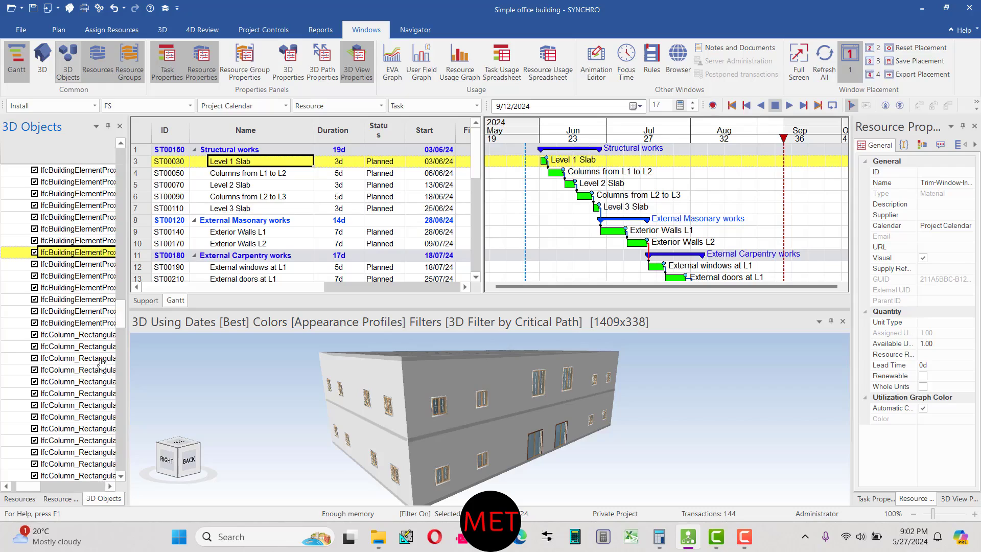
scroll(121, 271, "up", 15)
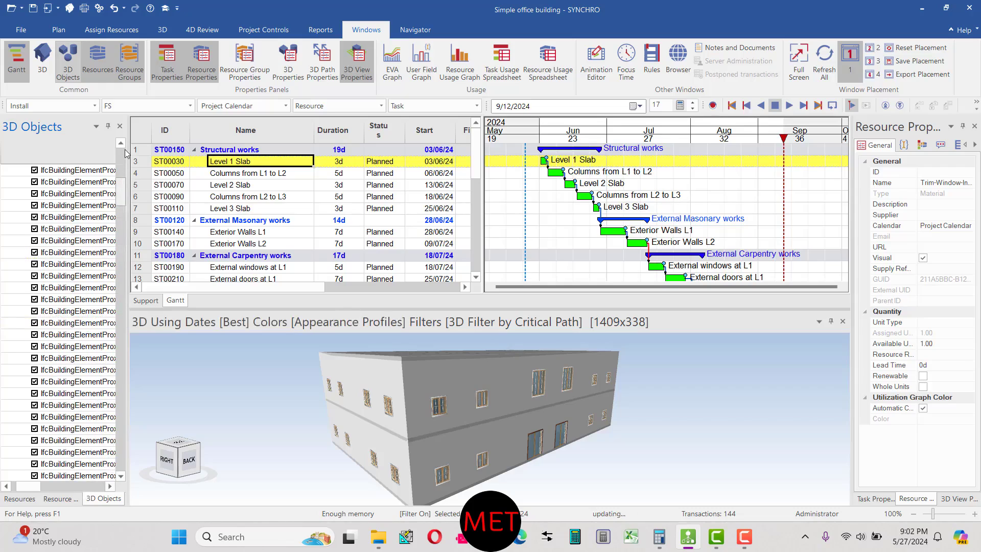
left_click(56, 499)
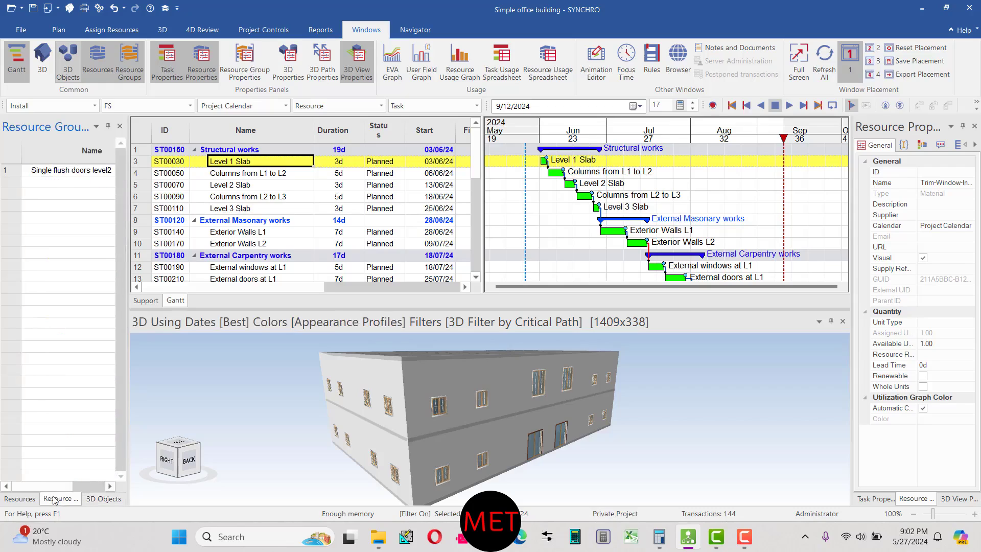
left_click(20, 499)
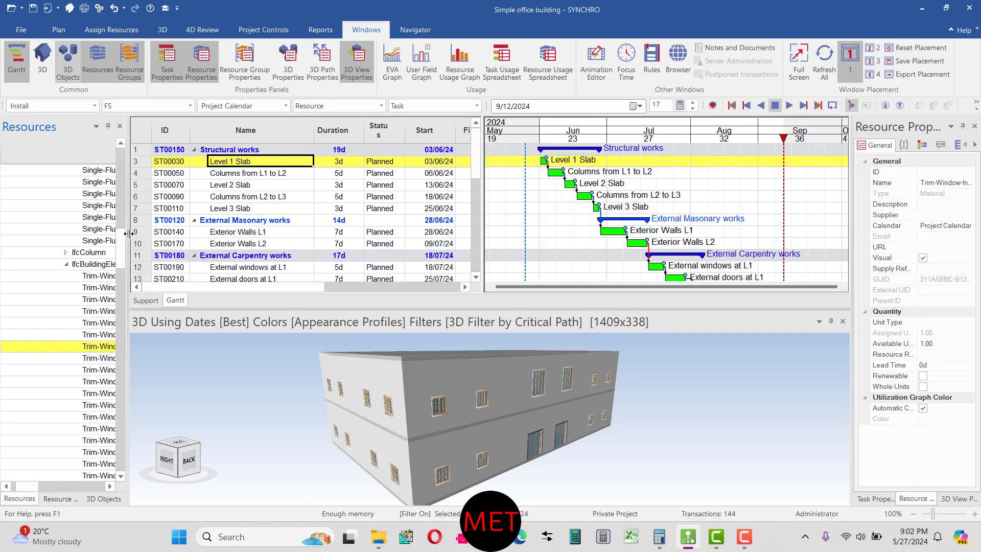
Widen the Resources window to show full names and collapse the Level 2 and Level 1 branches of Office building.ifc.
left_click_drag(128, 233, 327, 268)
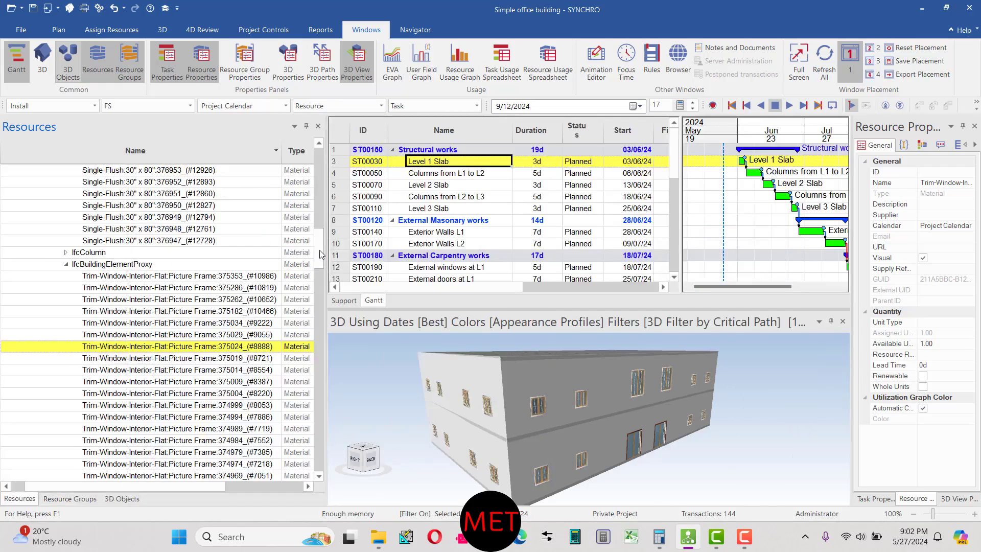
scroll(32, 280, "up", 20)
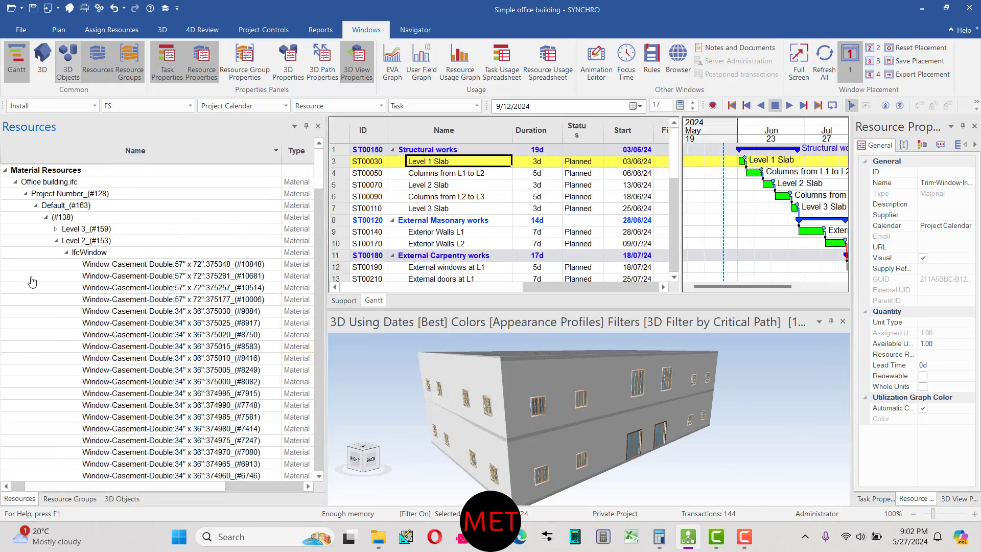
left_click(56, 241)
left_click(55, 253)
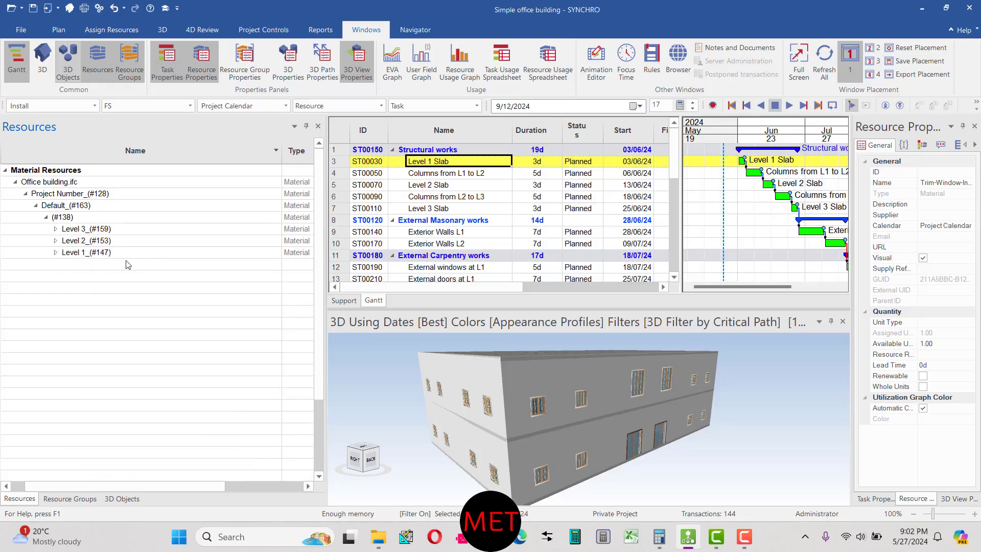
Expand the IfcWindow group of Level 1 and select several Window-Casement-Double resources, ending with 358096_(#5250), to locate them in the 3D view.
left_click(56, 253)
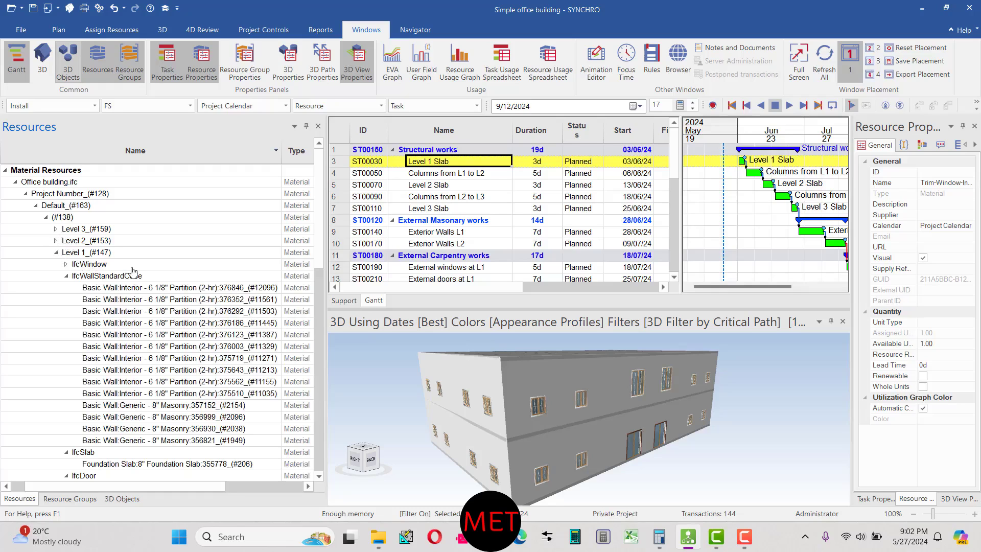
left_click(66, 264)
left_click(116, 277)
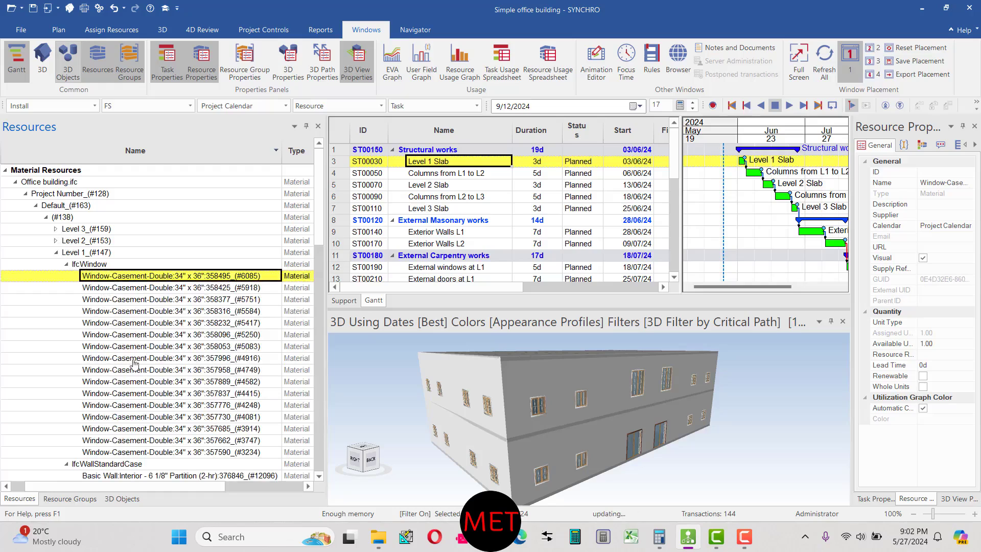
left_click(132, 369)
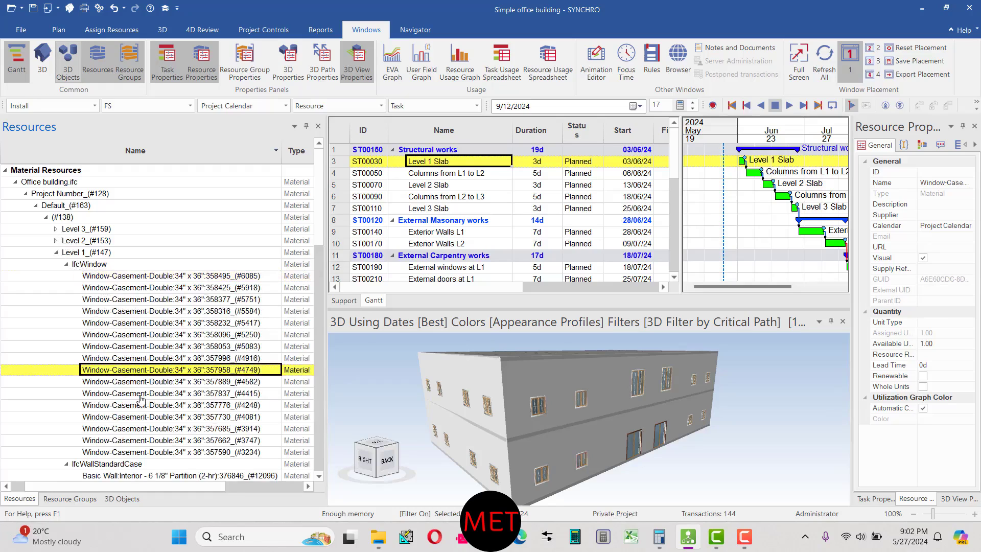
left_click(156, 336)
left_click_drag(674, 158, 680, 187)
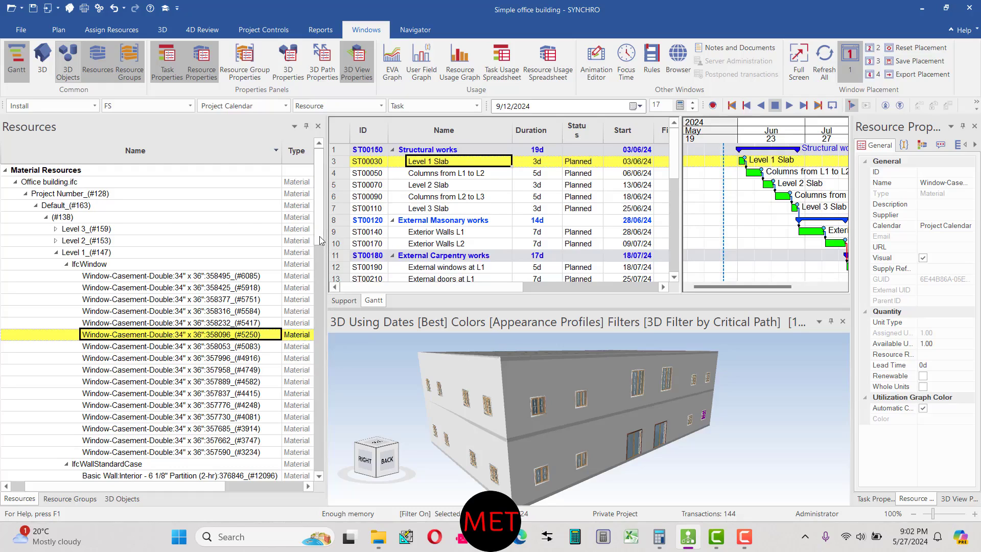
Select the tasks Level 2 Slab and Columns from L2 to L3 in turn, and collapse the Level 1 resources branch.
scroll(321, 250, "down", 3)
left_click_drag(321, 250, 321, 219)
left_click(465, 173)
left_click(441, 189)
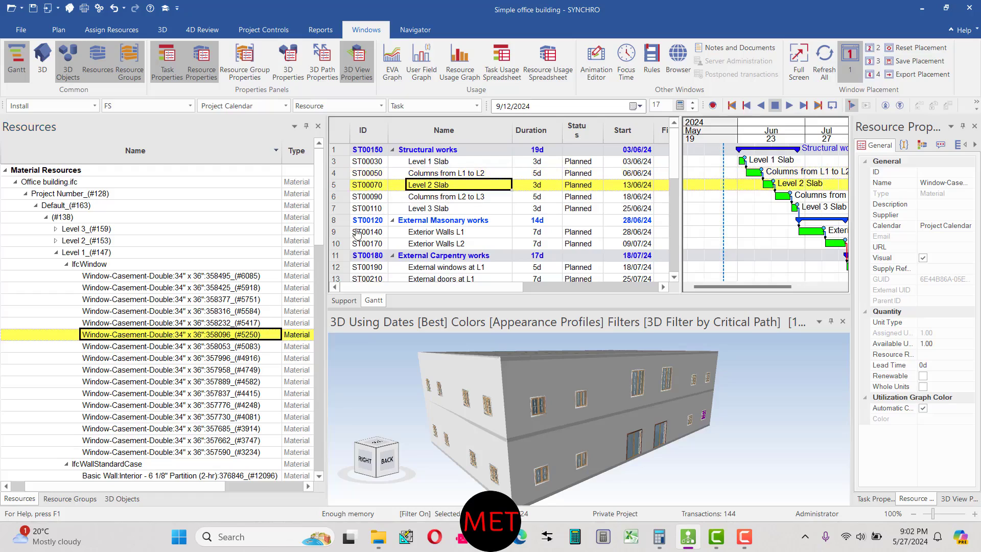
left_click(464, 201)
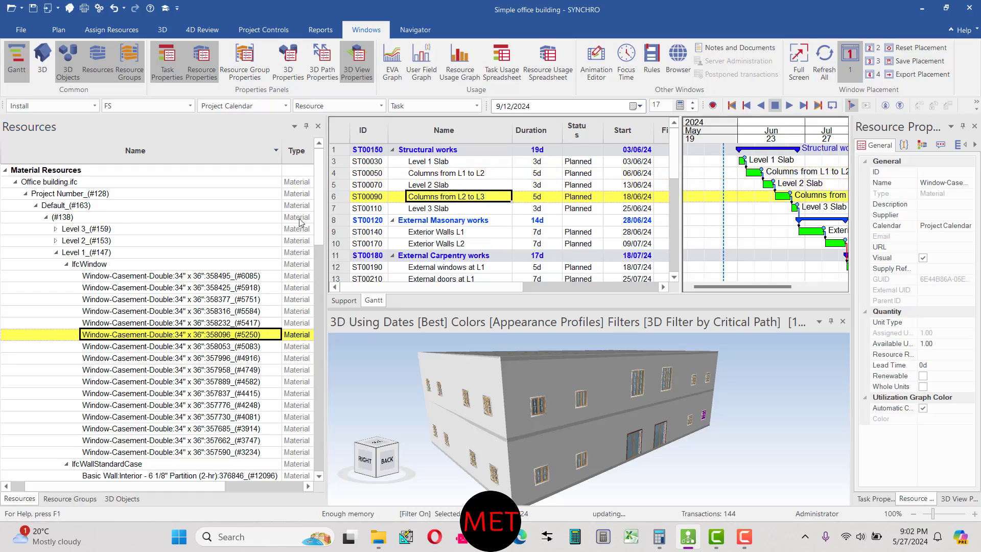
left_click(56, 253)
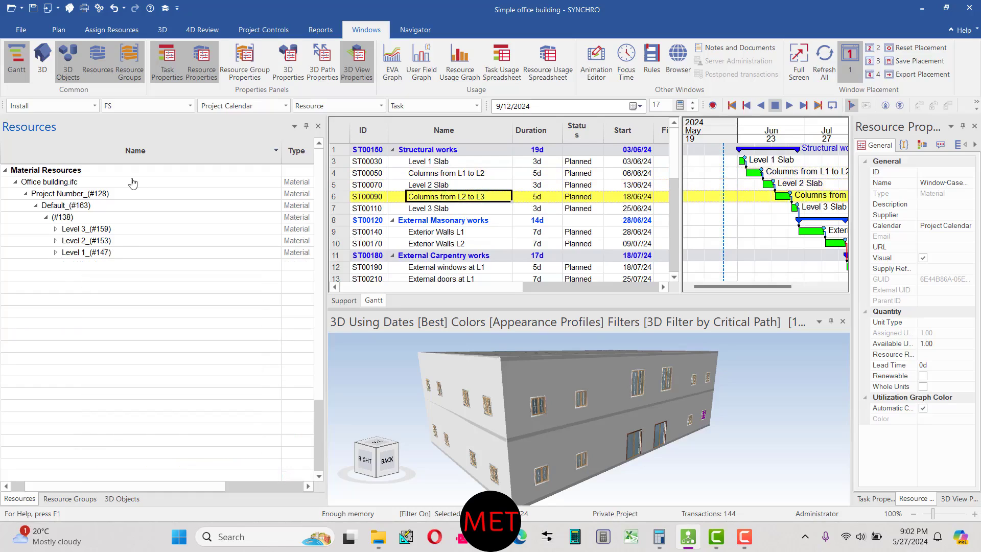
Look over the commands for reports, project controls, resource assignment and project navigation, and narrow the Resources window.
left_click(321, 31)
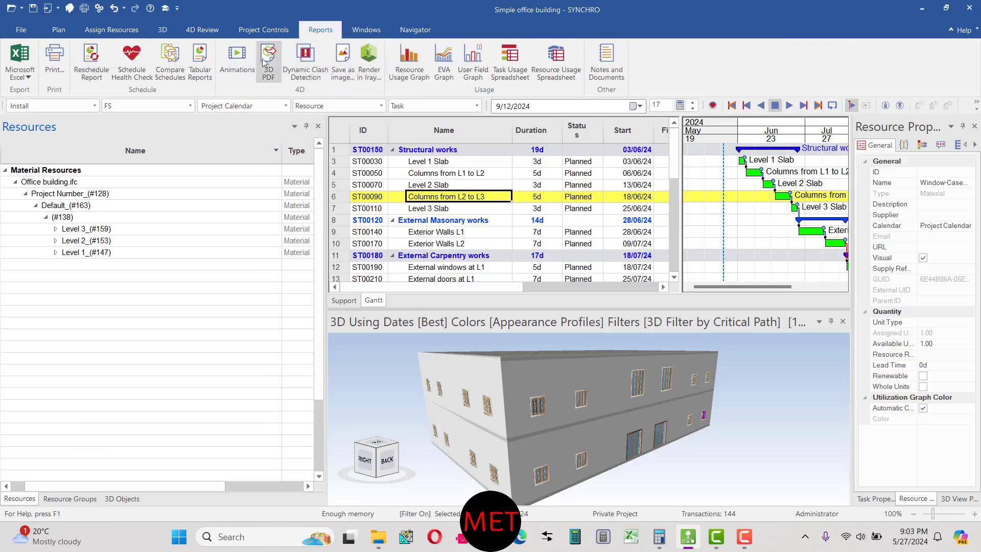
left_click(250, 32)
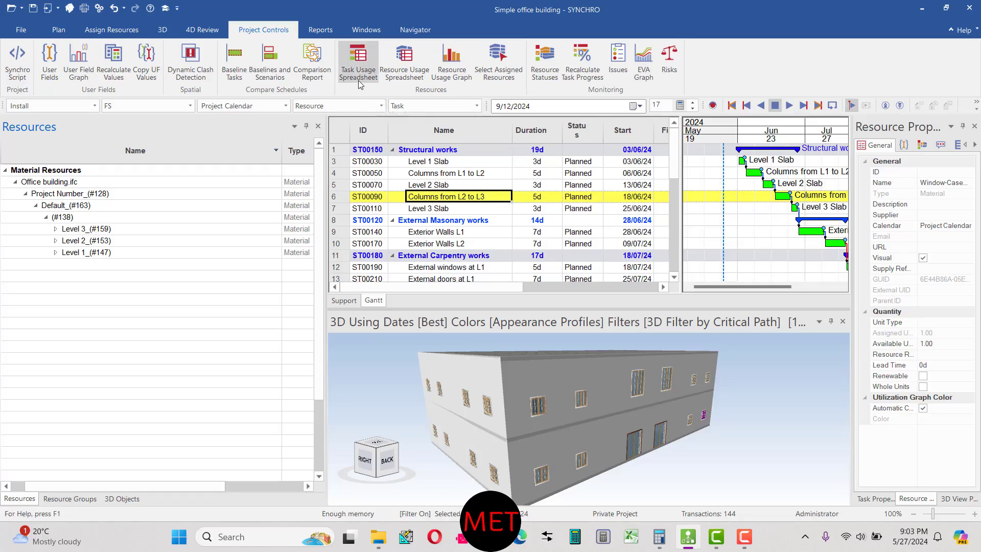
left_click_drag(324, 184, 138, 180)
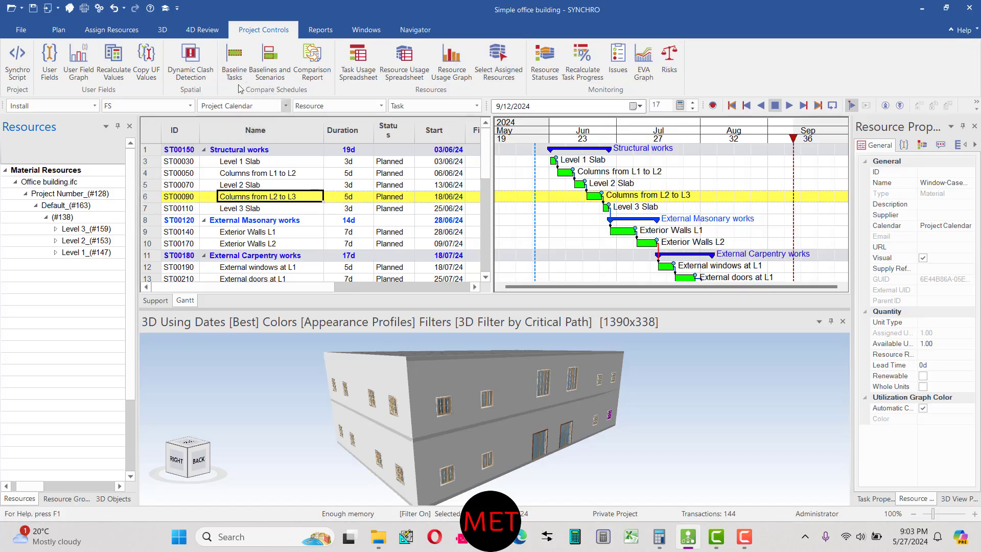
left_click(163, 30)
left_click(132, 34)
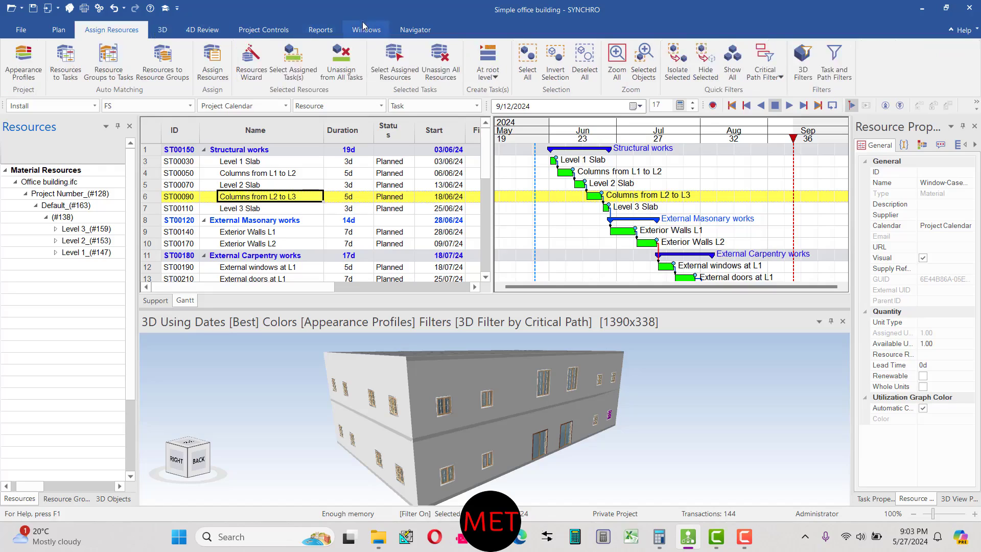
left_click(414, 29)
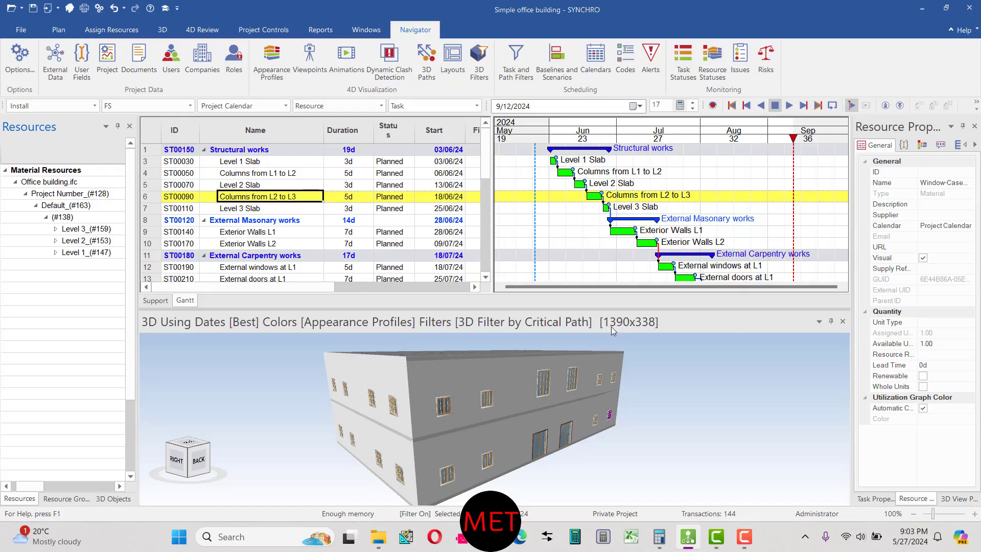
Open the program options and review the short date formats available under Time Display Format.
left_click(333, 142)
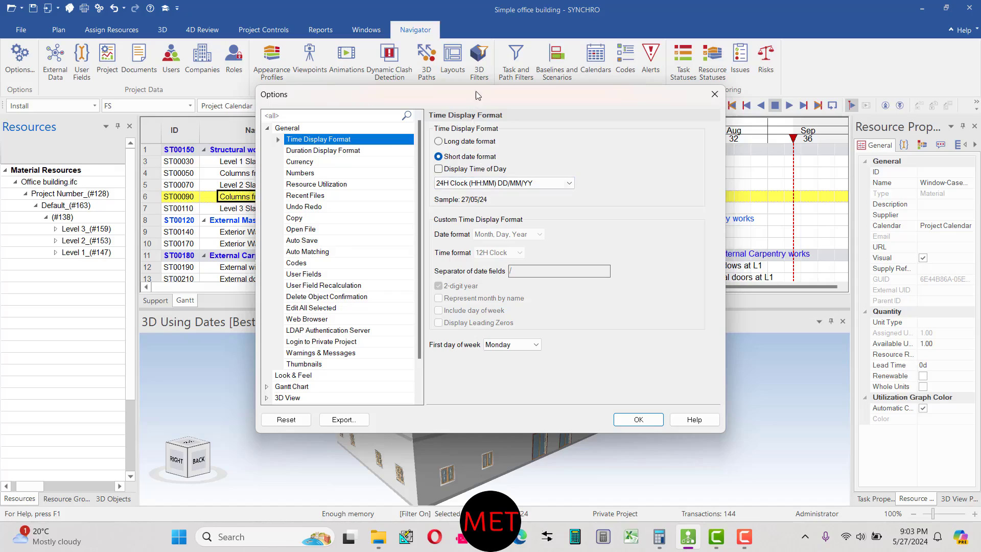
left_click_drag(478, 96, 578, 93)
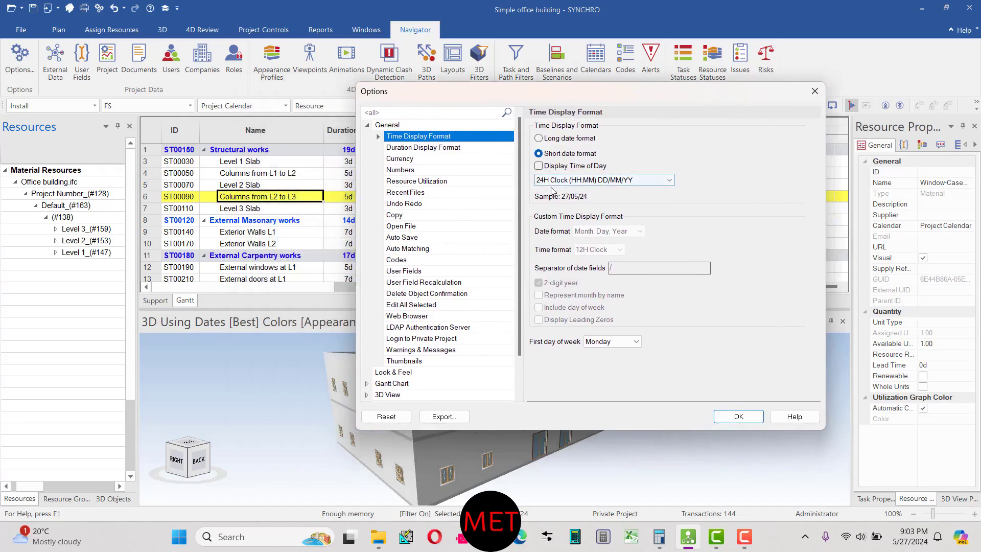
left_click(568, 181)
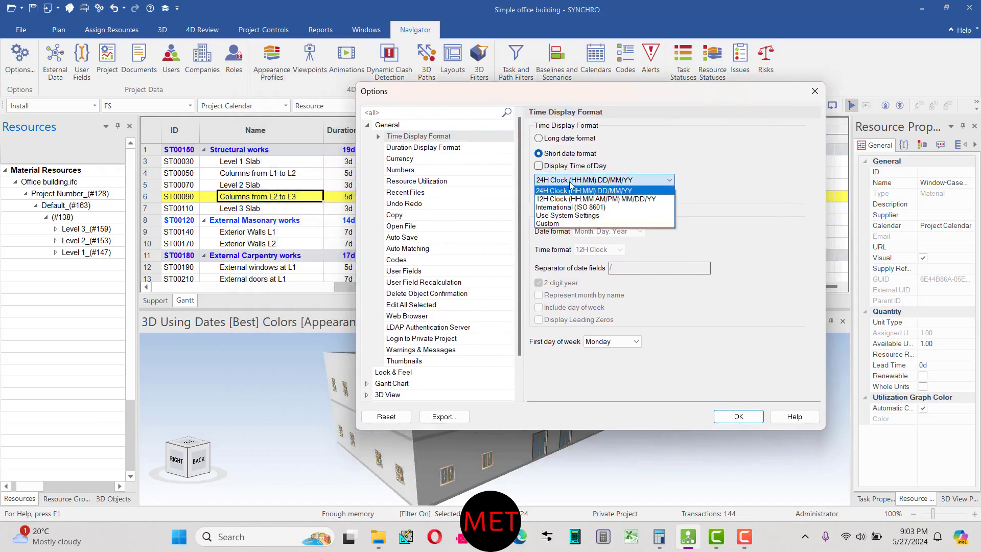
left_click(567, 184)
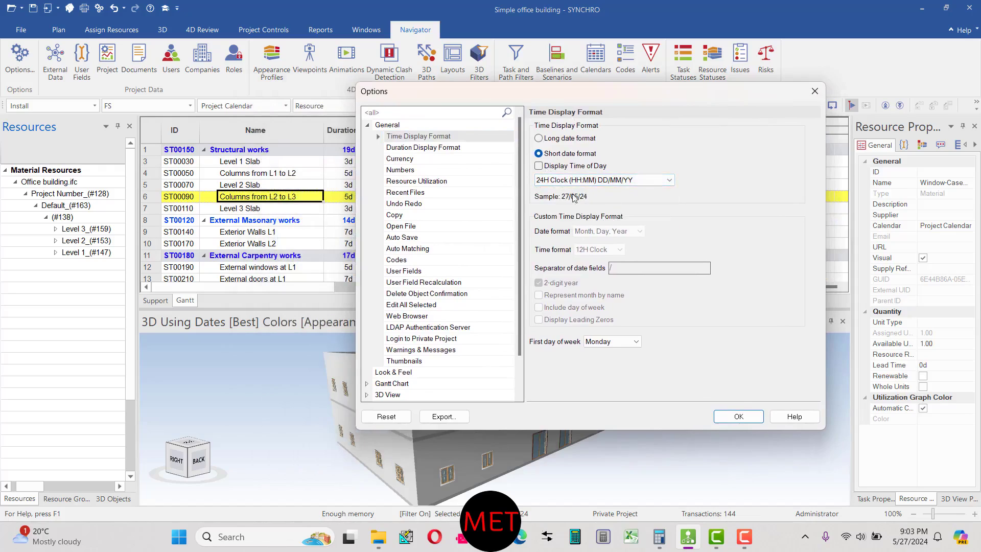
Review the general option pages for Duration Display Format, Currency, Numbers, Open File, Auto Save and User Field Recalculation.
left_click(469, 149)
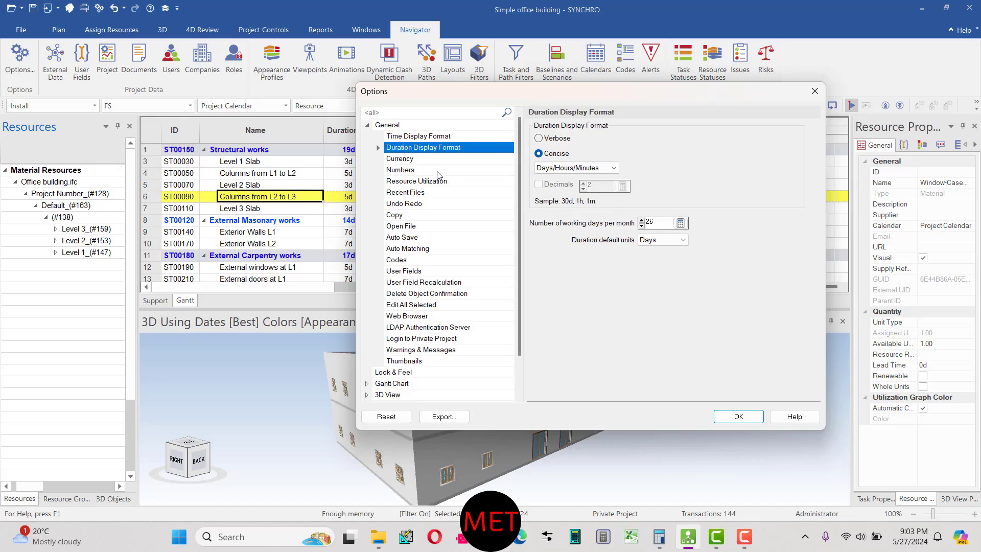
left_click(420, 160)
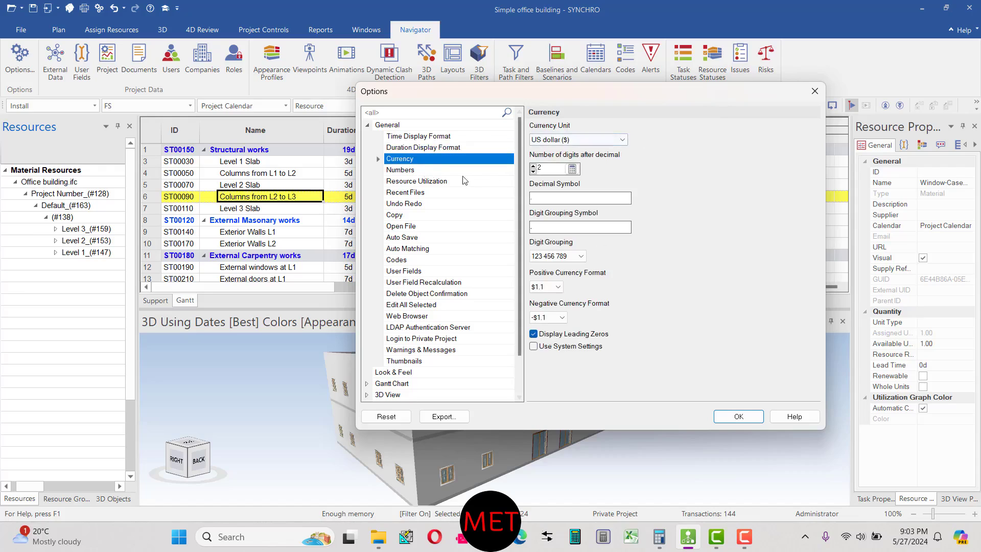
left_click(442, 170)
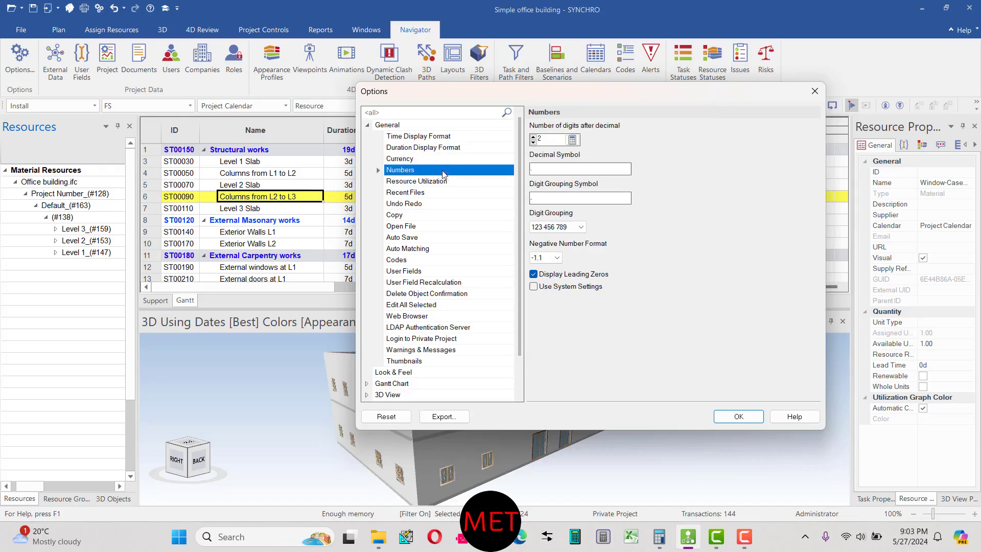
left_click(422, 227)
left_click(421, 238)
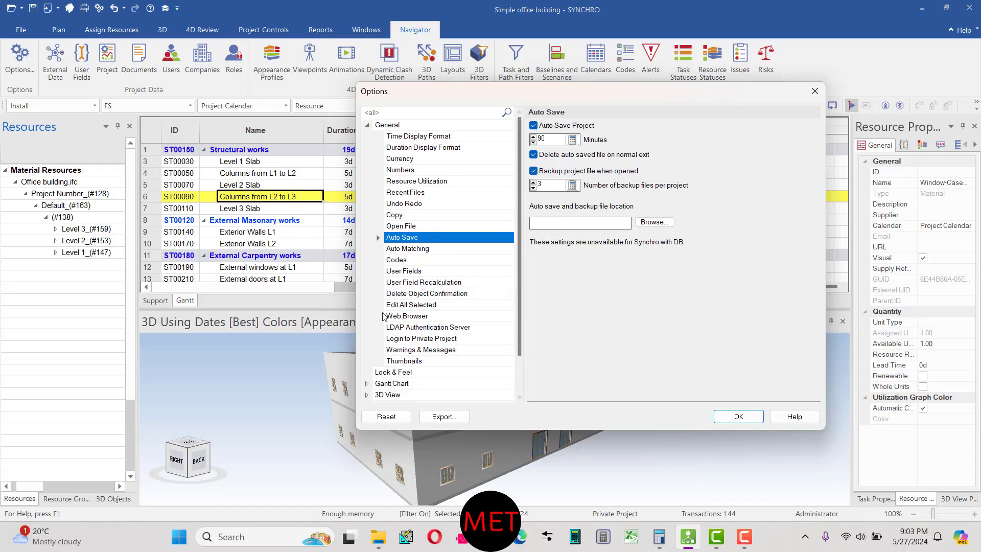
left_click(430, 283)
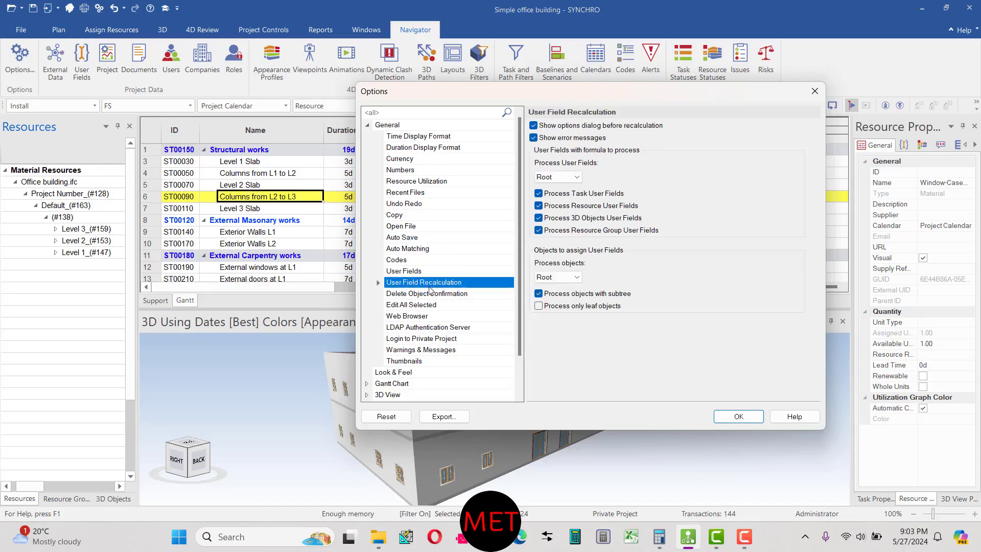
Examine the Gantt Chart options for Information Balloon and the Rescheduling pages Parameters and Critical Path.
scroll(439, 307, "down", 3)
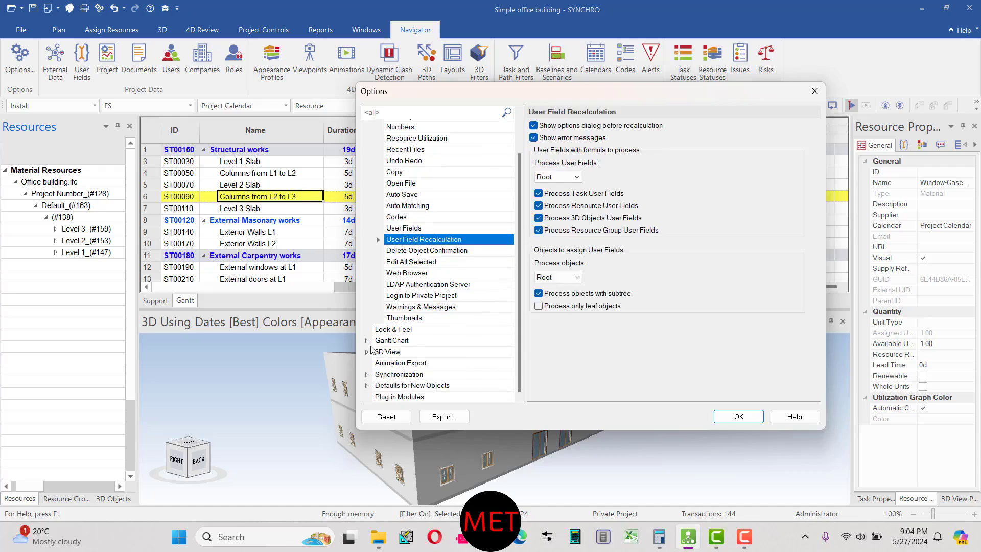
left_click(367, 341)
left_click(415, 352)
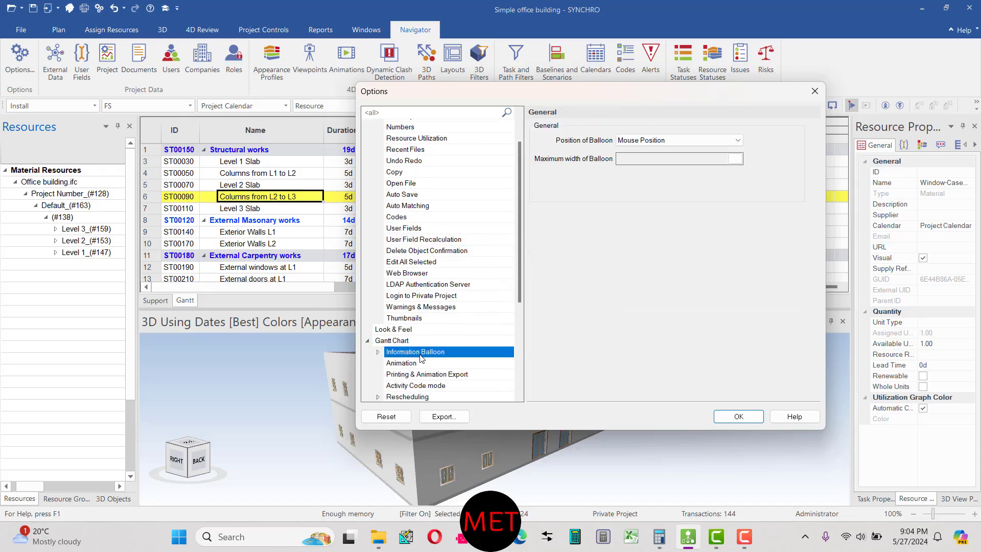
scroll(421, 356, "down", 1)
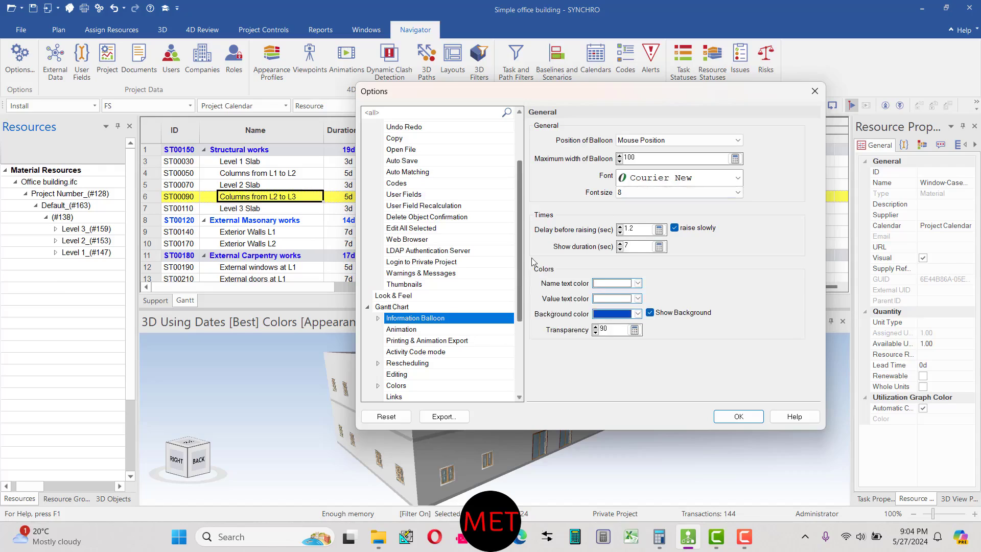
left_click(378, 364)
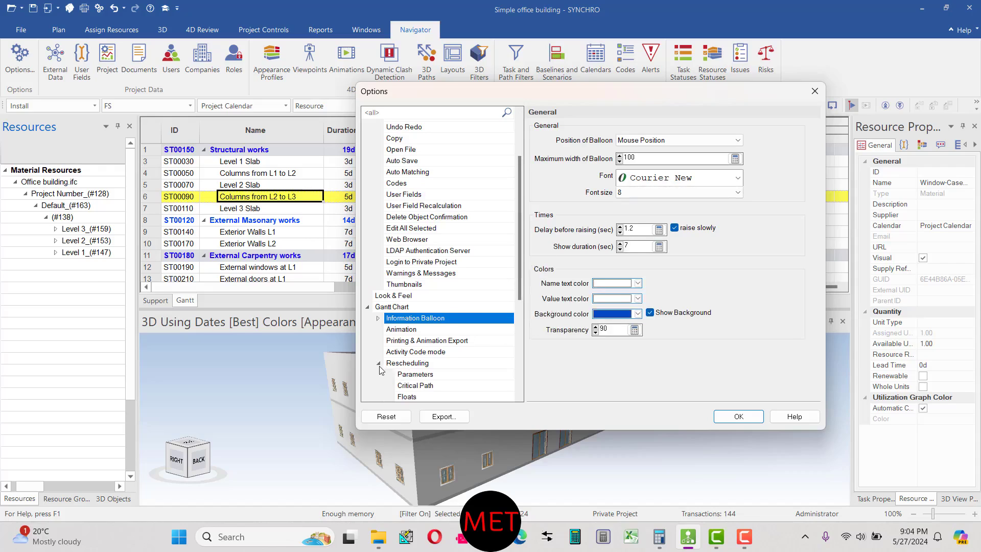
left_click(417, 376)
scroll(441, 360, "down", 1)
left_click(431, 353)
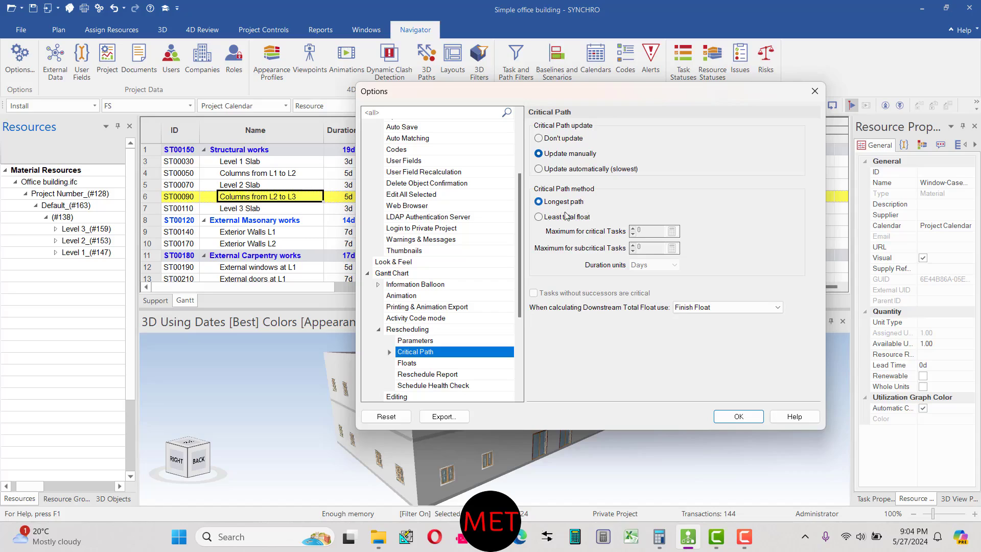
Examine the Gantt Chart task color options and view the color chooser for Start Key Date without picking a color.
scroll(442, 332, "down", 3)
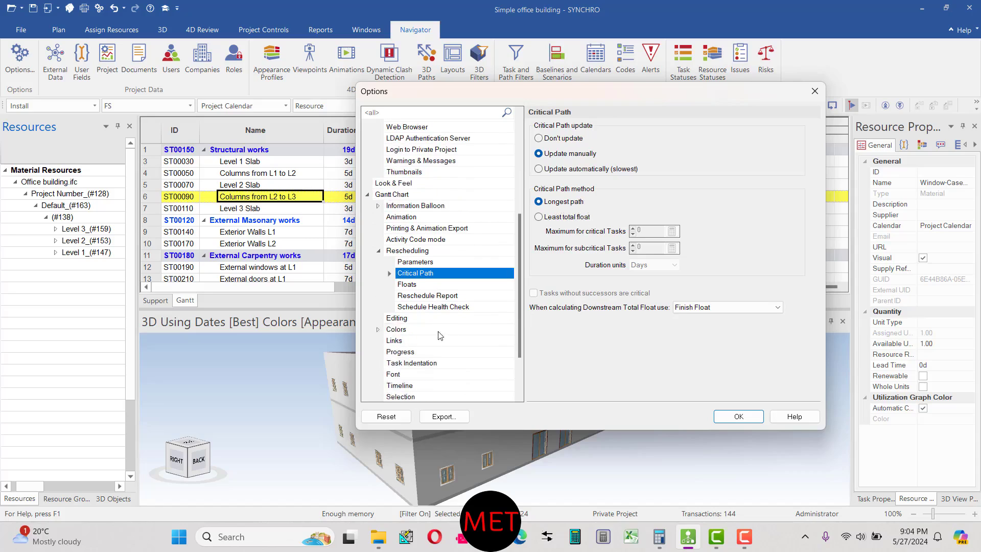
left_click(404, 331)
left_click(379, 330)
left_click(405, 341)
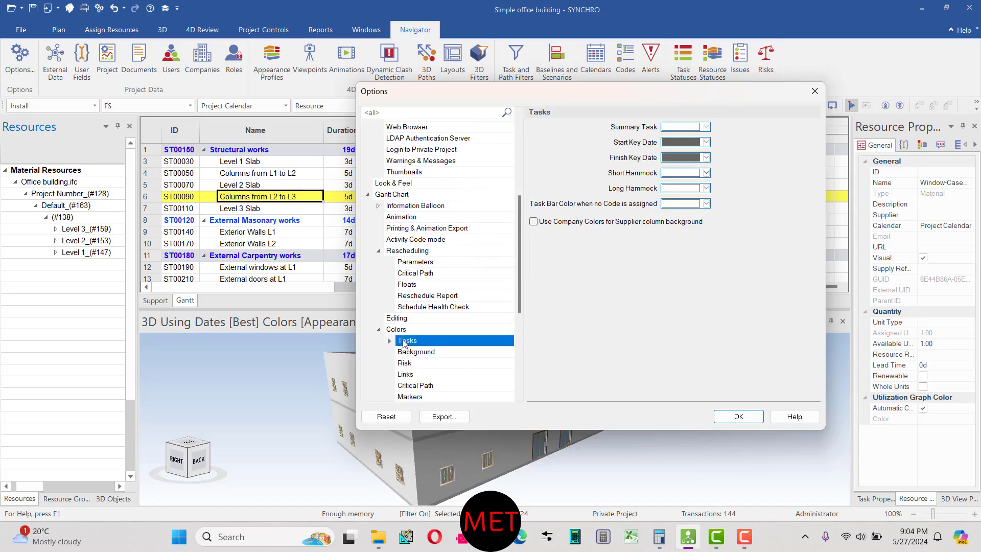
scroll(405, 344, "down", 2)
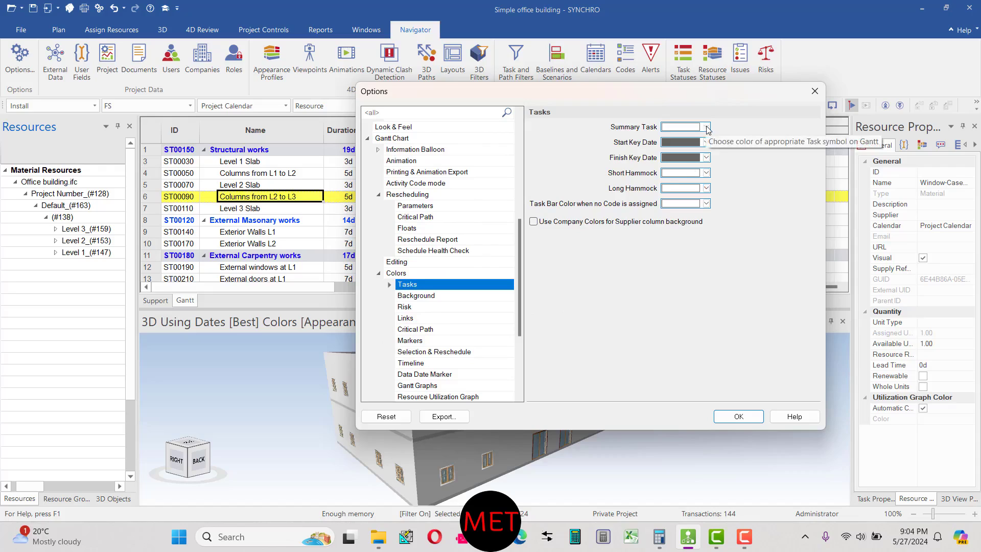
left_click(695, 143)
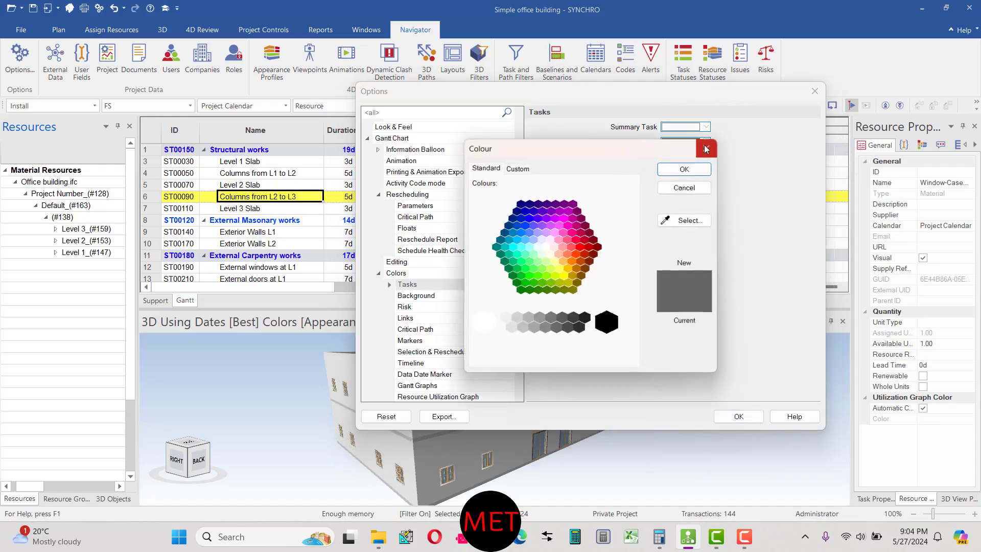
left_click(706, 149)
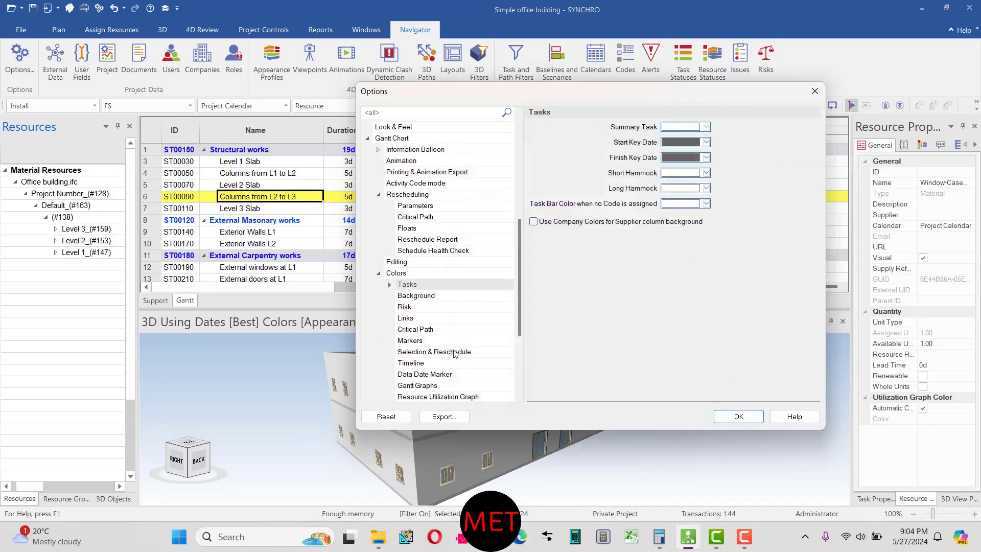
Review the Gantt Chart color pages Background, Risk and Timeline, and close the program options.
left_click(429, 300)
left_click(427, 308)
scroll(429, 342, "down", 1)
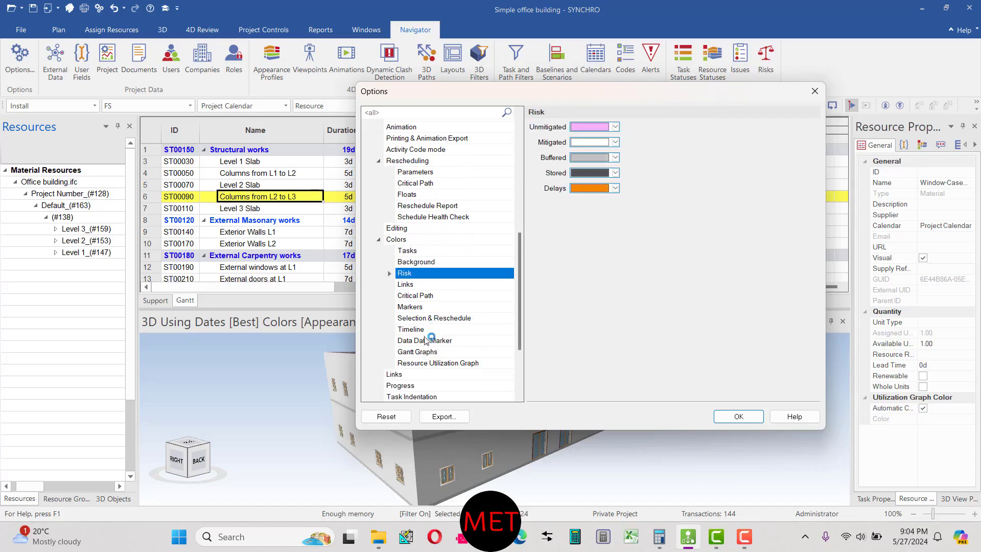
left_click(425, 330)
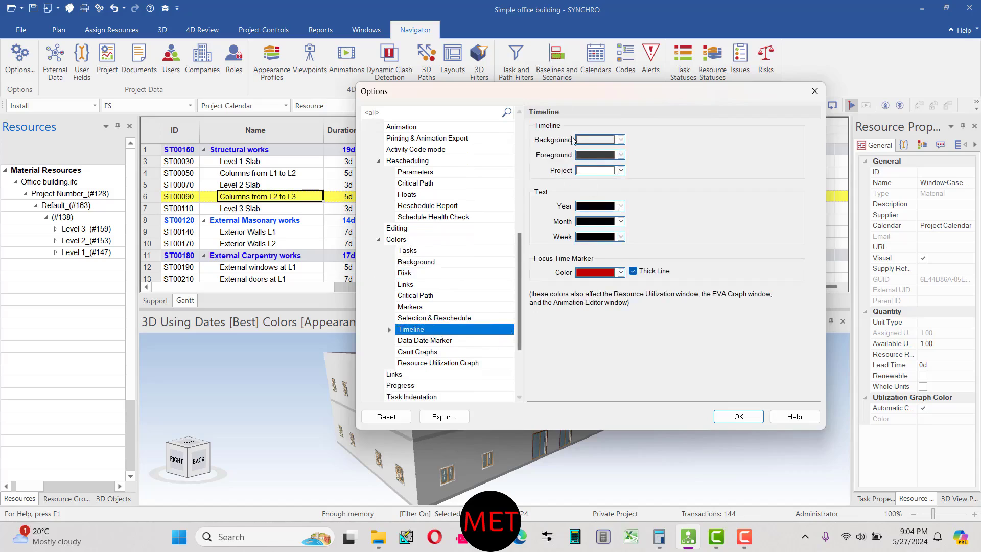
scroll(517, 323, "down", 2)
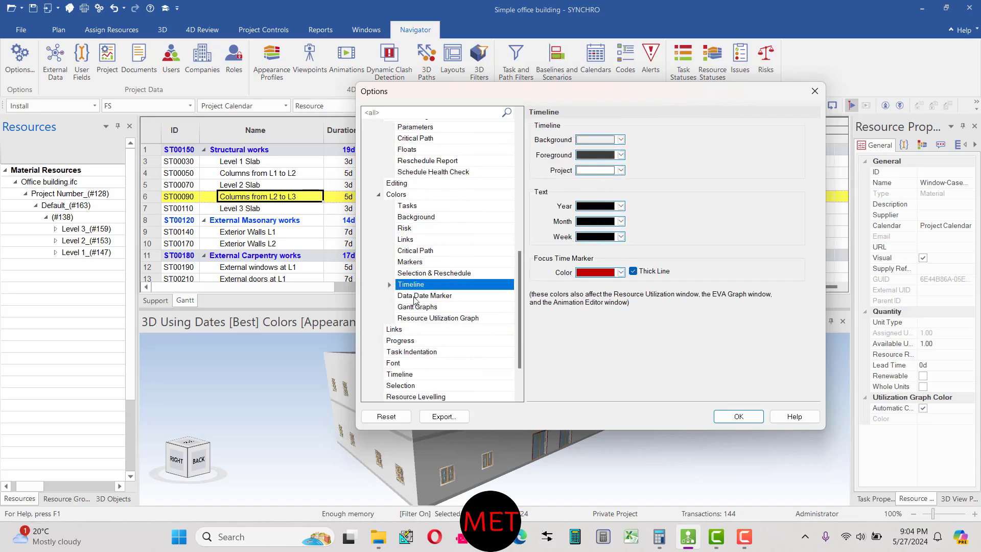
scroll(443, 325, "up", 10)
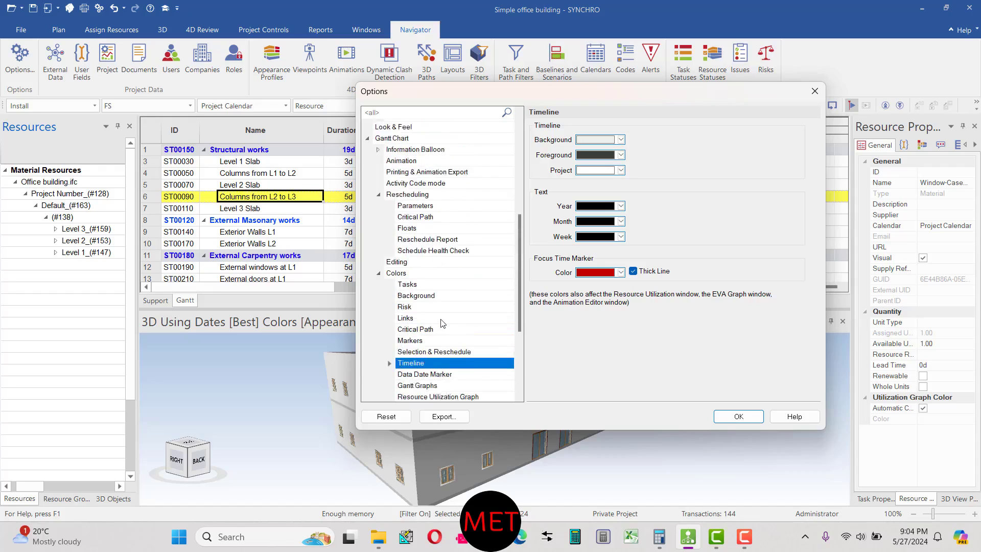
scroll(443, 323, "up", 1)
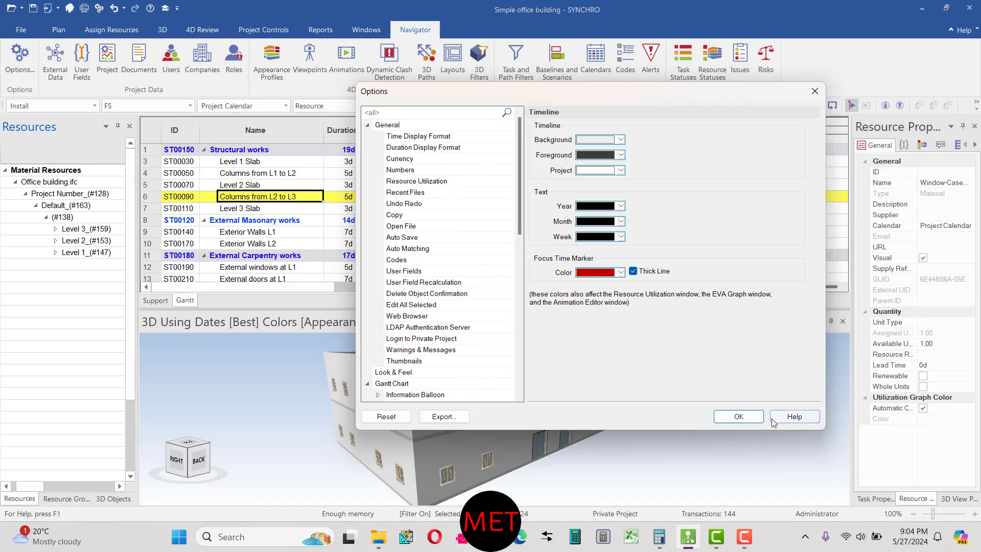
left_click(741, 416)
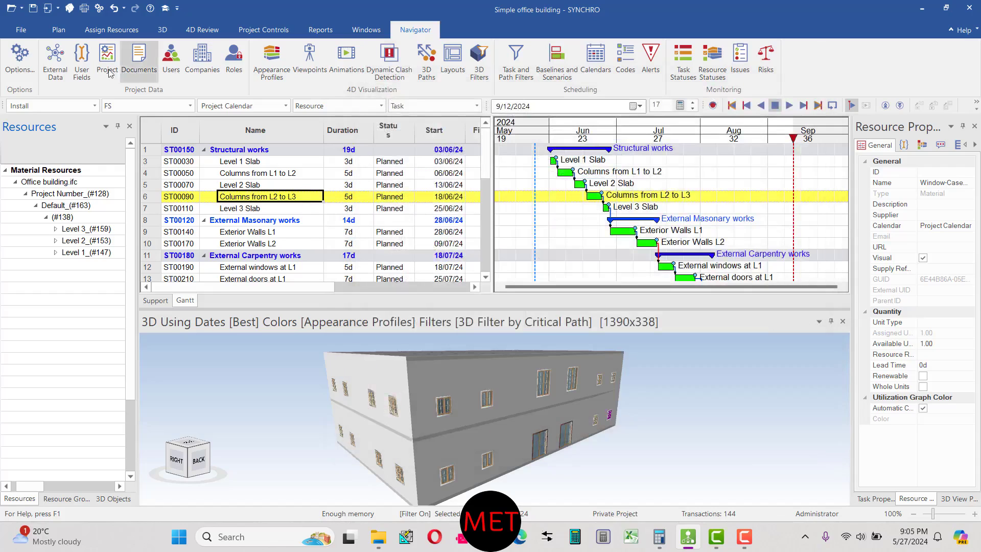
View the Office building.ifc import entry in the External Data window and close that window.
left_click(60, 72)
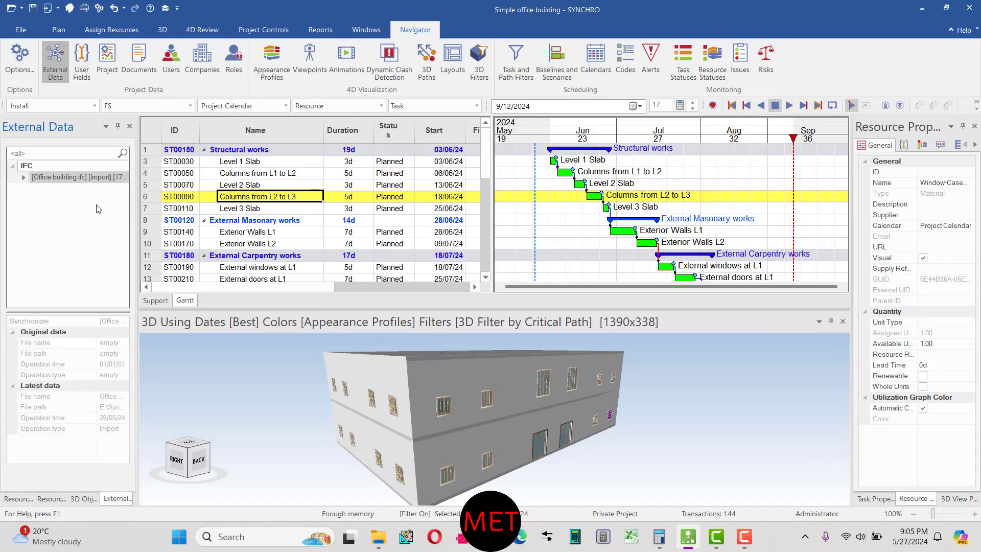
left_click(51, 177)
left_click(55, 61)
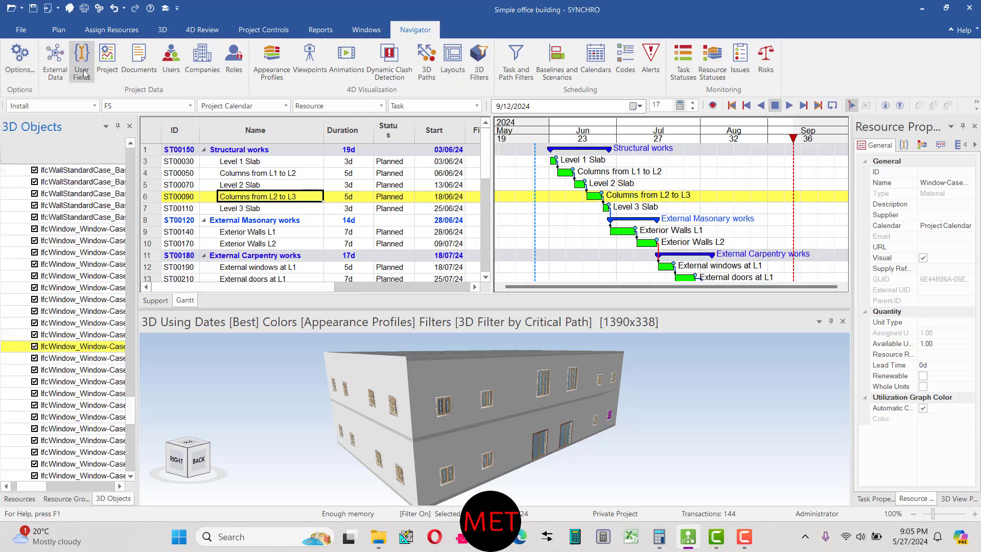
left_click(55, 60)
left_click(129, 126)
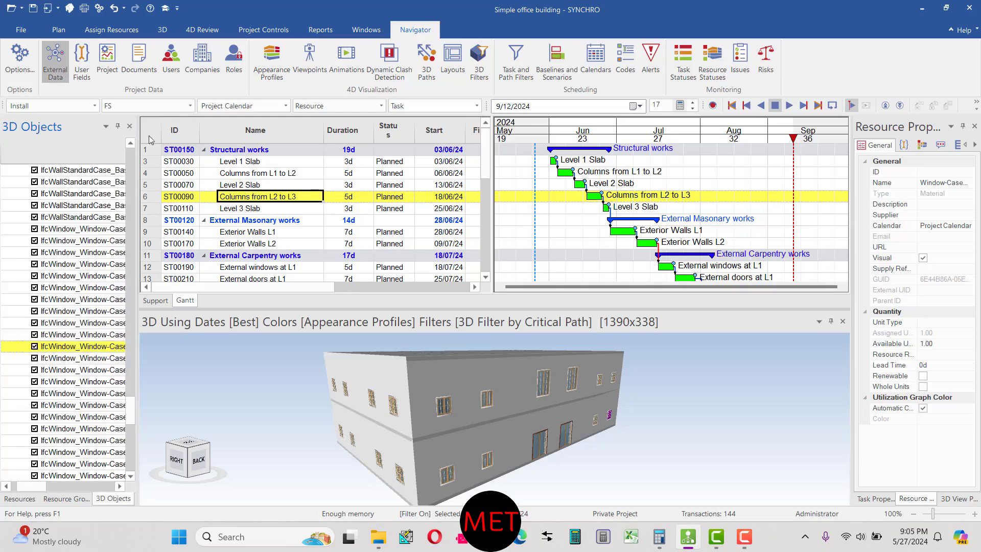
Show the Project window's scheduling settings and review the choices for Schedule and the Schedule From type.
left_click(114, 70)
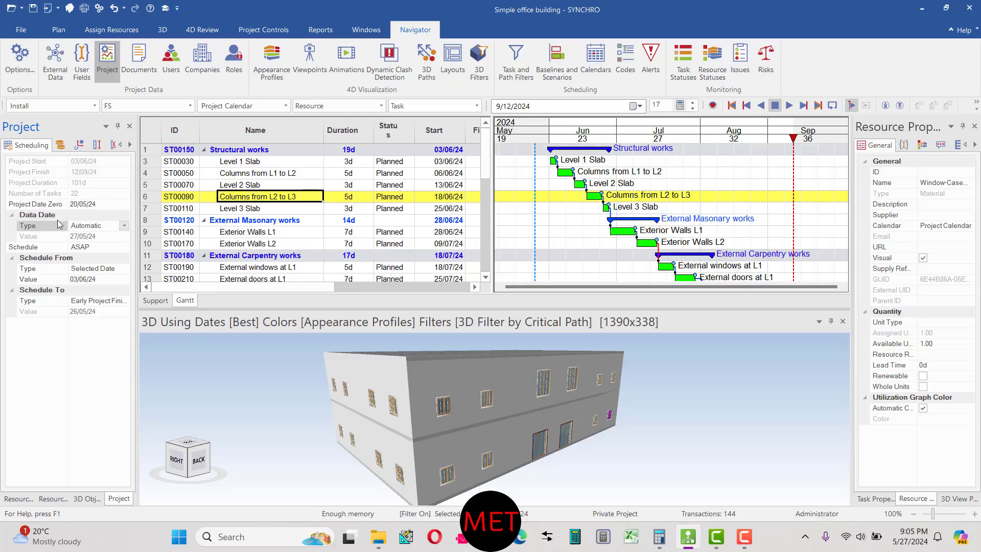
left_click(118, 248)
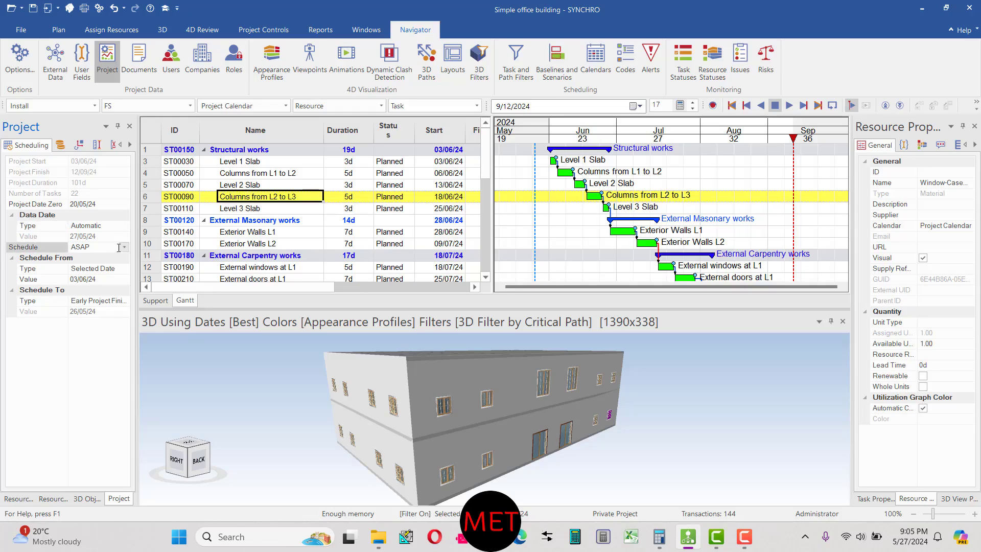
left_click(125, 248)
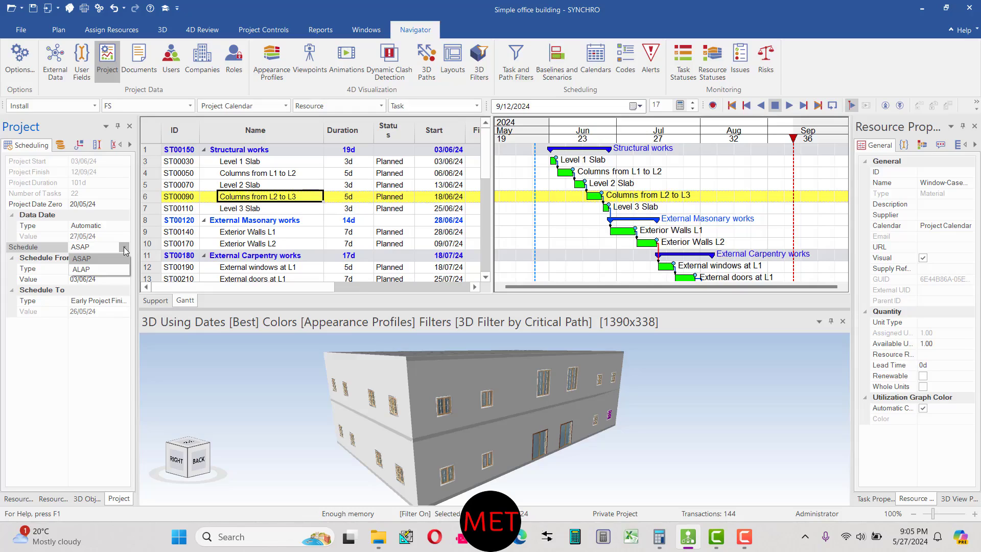
left_click(125, 248)
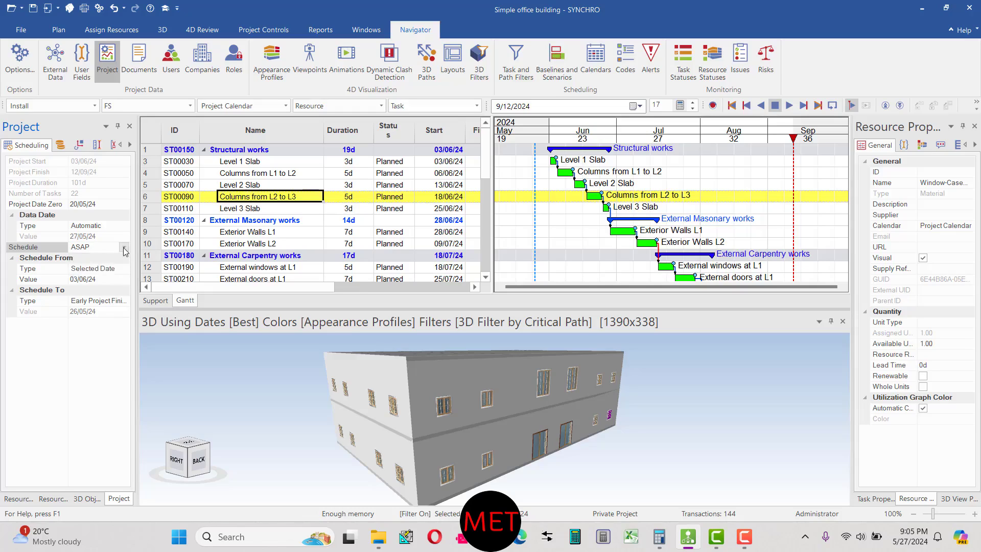
left_click(91, 273)
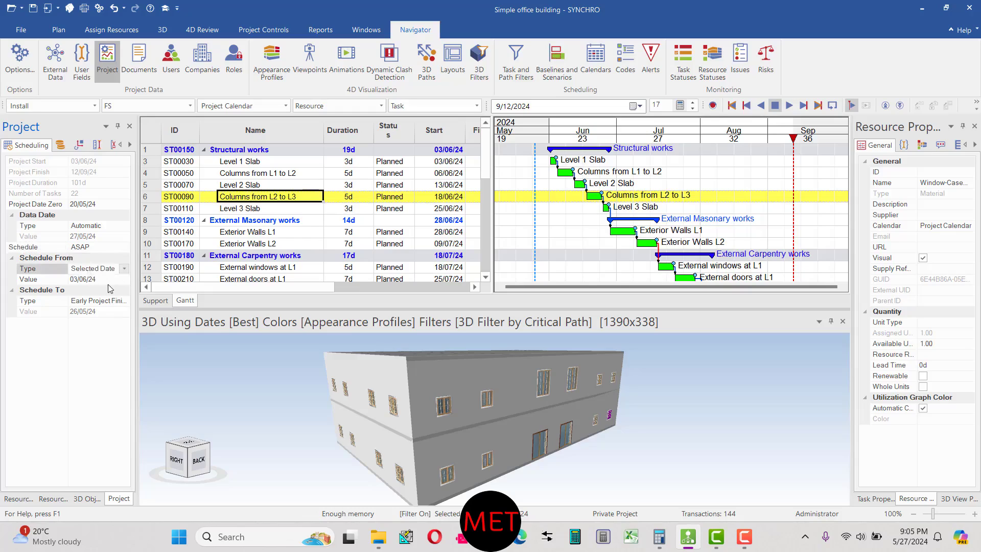
left_click(125, 269)
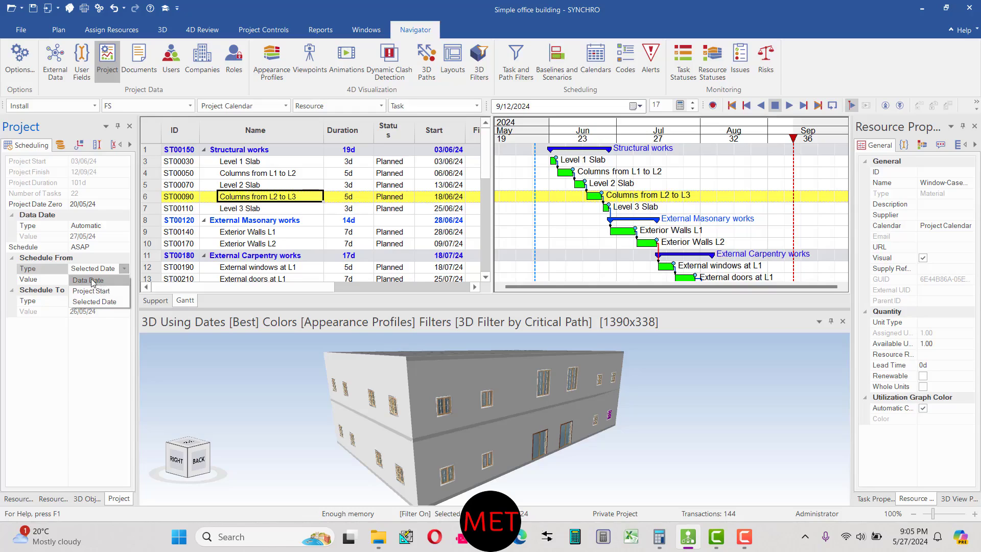
left_click(126, 270)
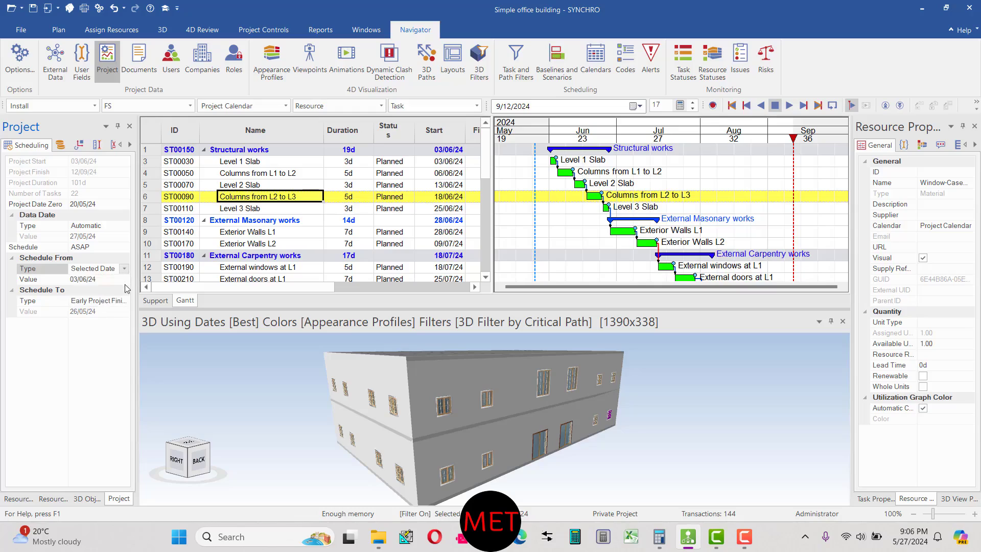
View the Schedule From date value in the project scheduling settings, then close the Project window.
left_click(97, 279)
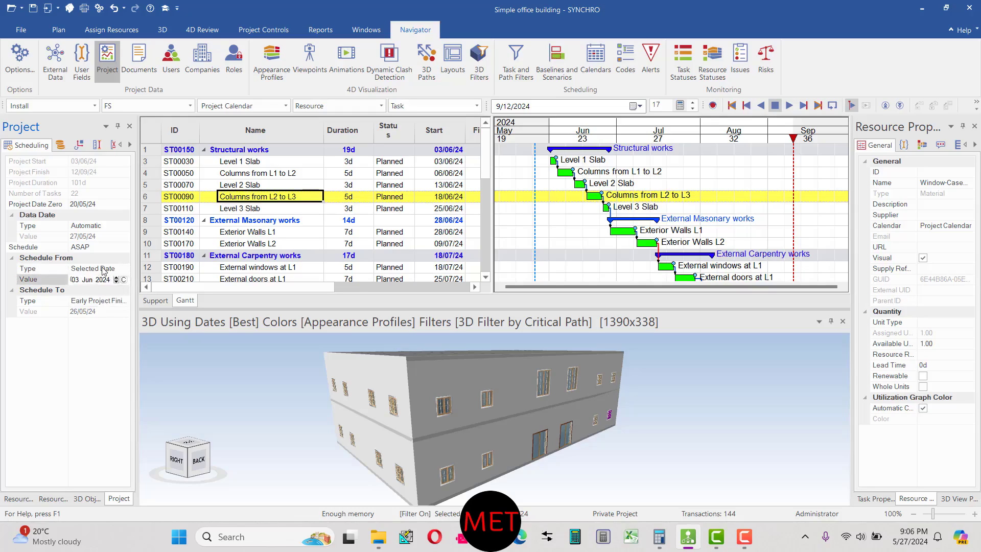
left_click(103, 269)
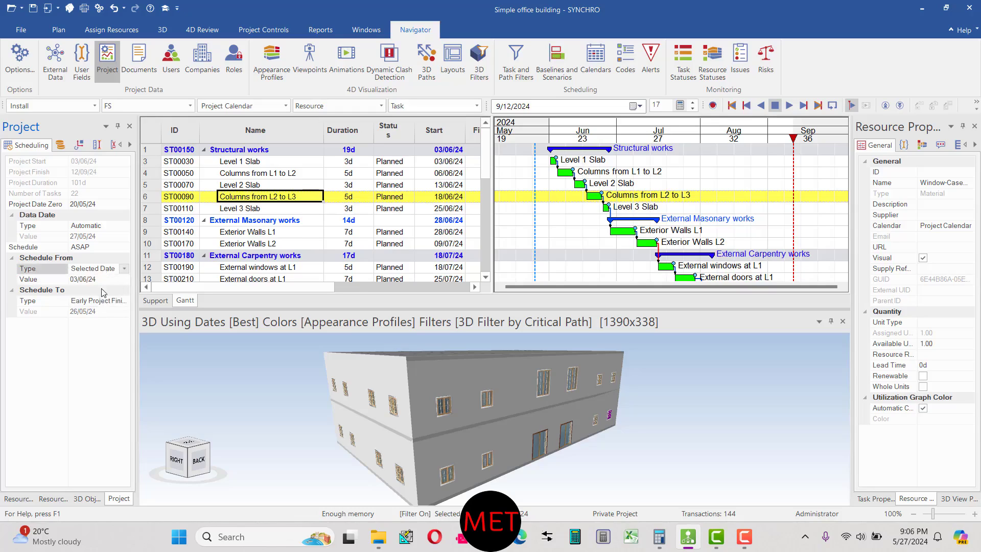
left_click(130, 126)
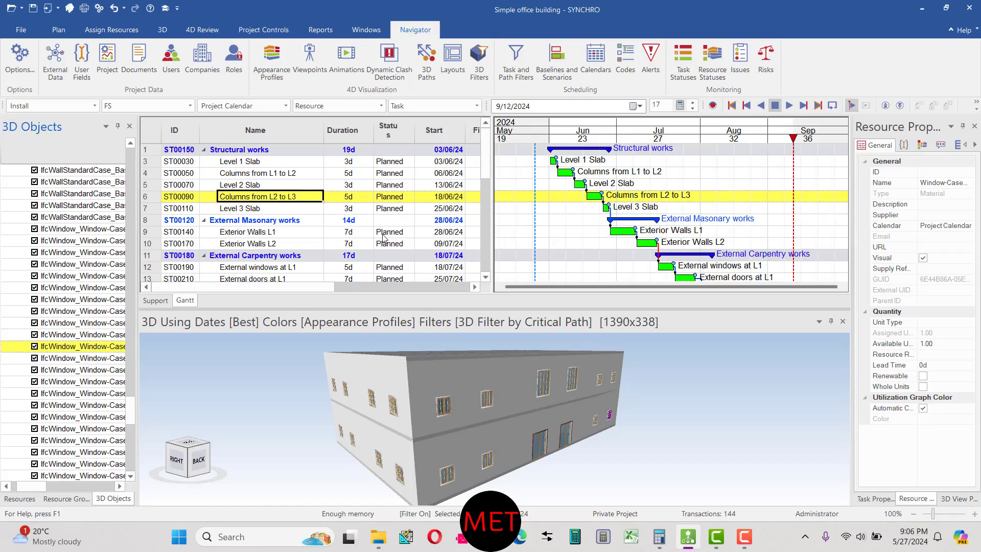
Examine the statuses of the tasks from Structural works down to Internal Carpentry works in the task list.
scroll(383, 235, "down", 1)
scroll(384, 236, "down", 1)
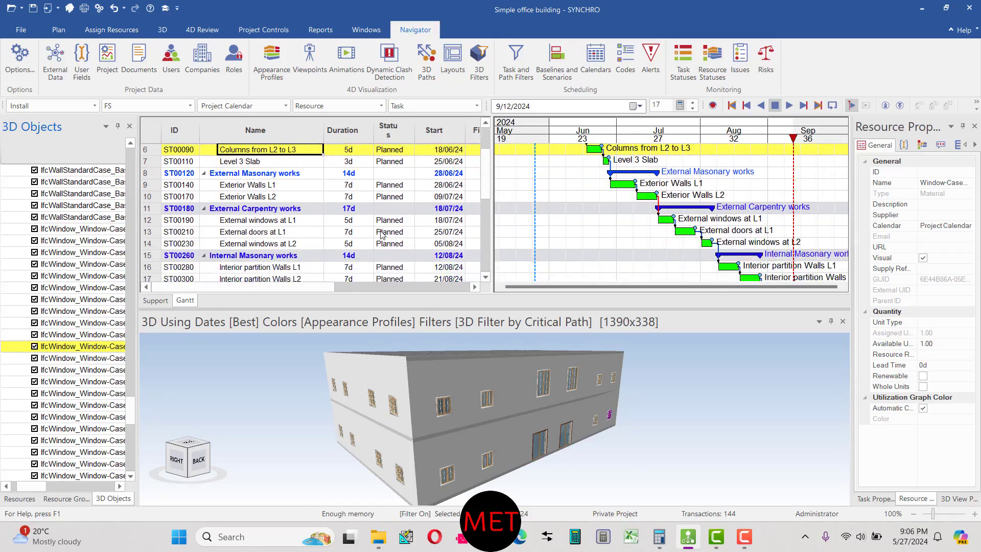
scroll(383, 235, "down", 1)
scroll(381, 235, "up", 2)
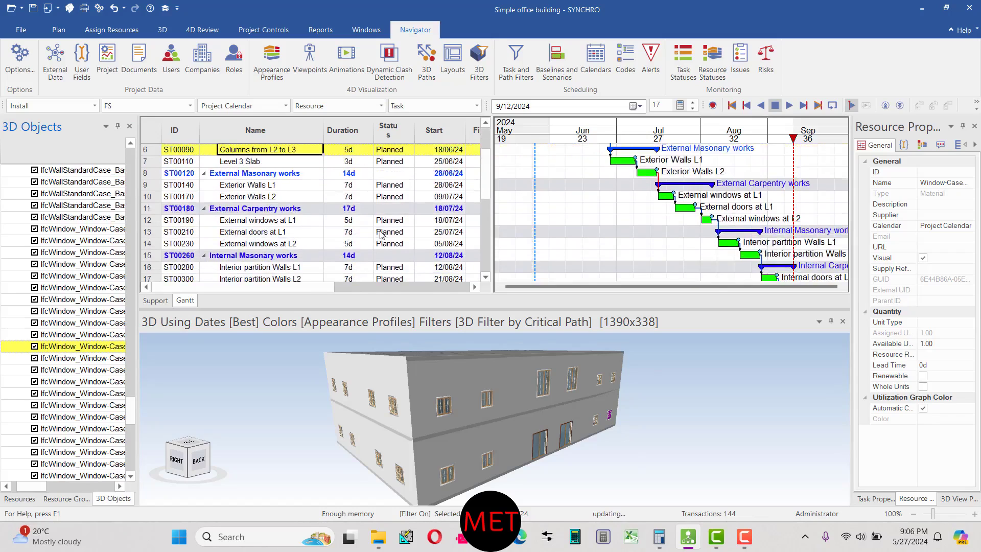
scroll(380, 234, "up", 2)
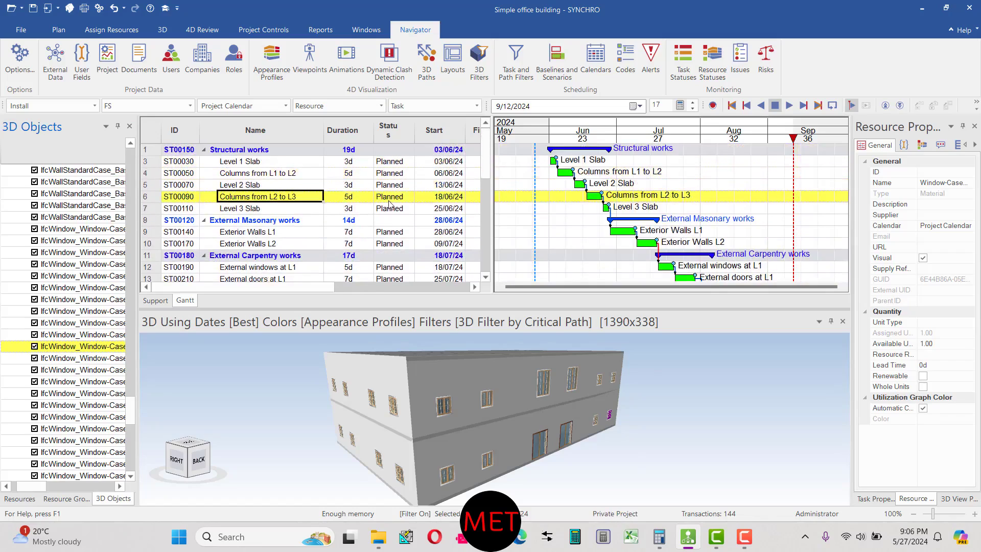
left_click(395, 173)
left_click(397, 161)
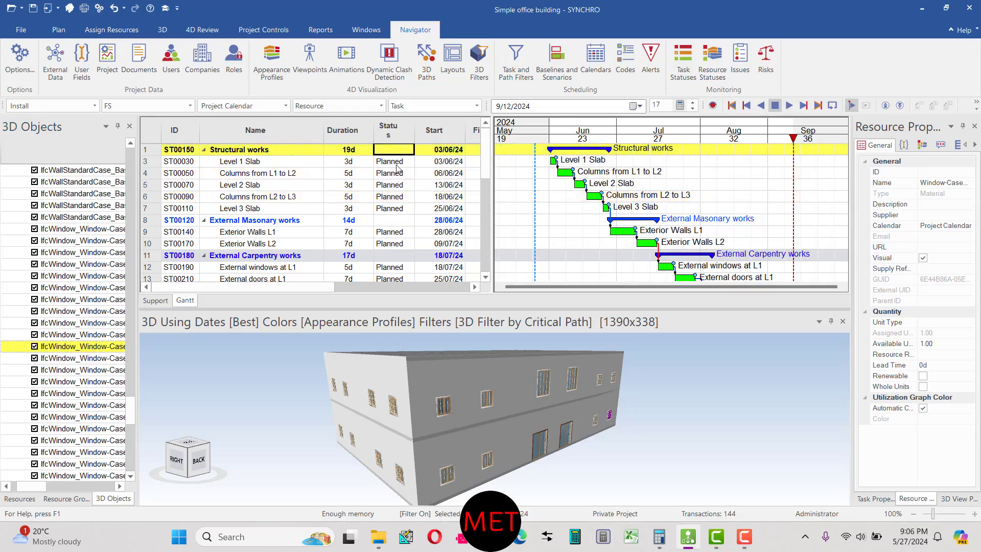
scroll(390, 203, "down", 3)
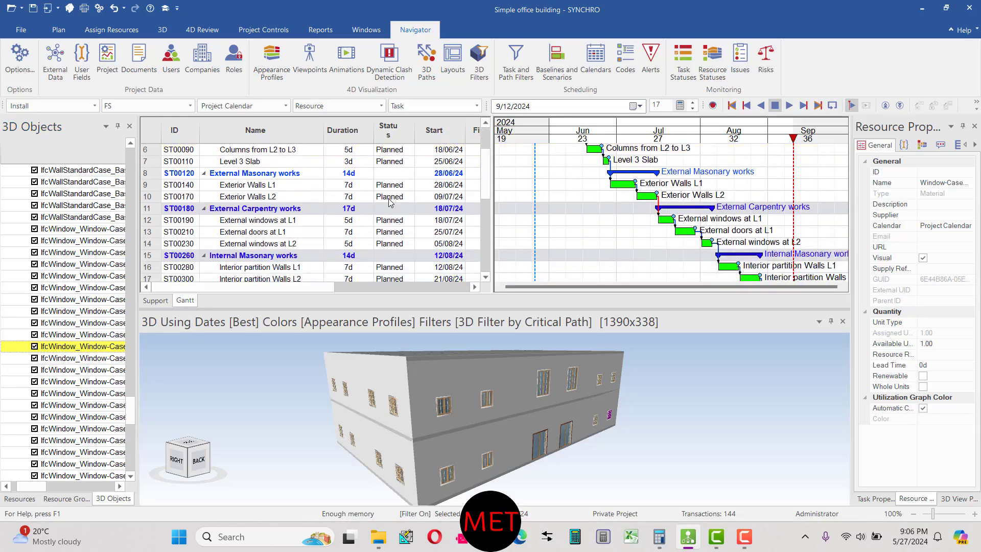
scroll(390, 203, "down", 2)
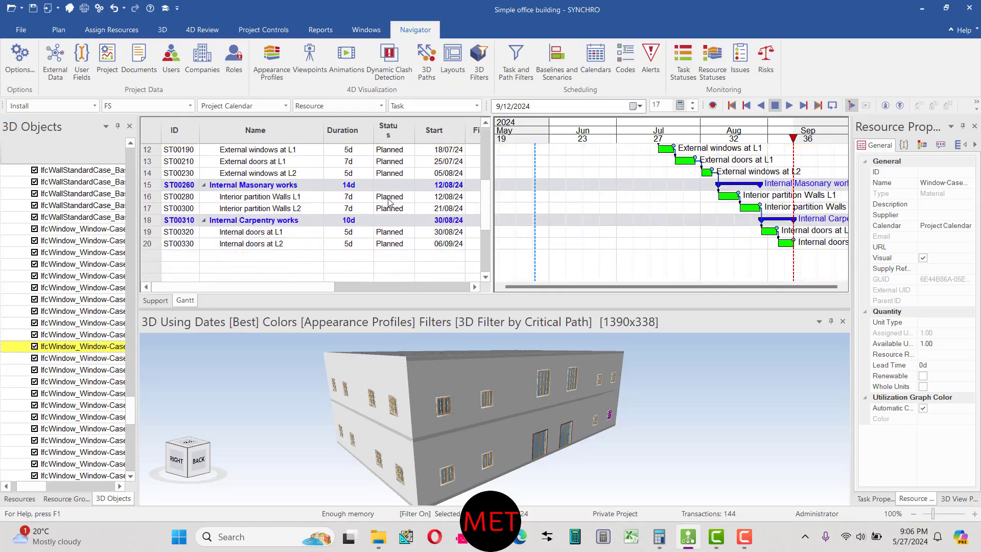
scroll(390, 203, "up", 3)
scroll(390, 203, "up", 2)
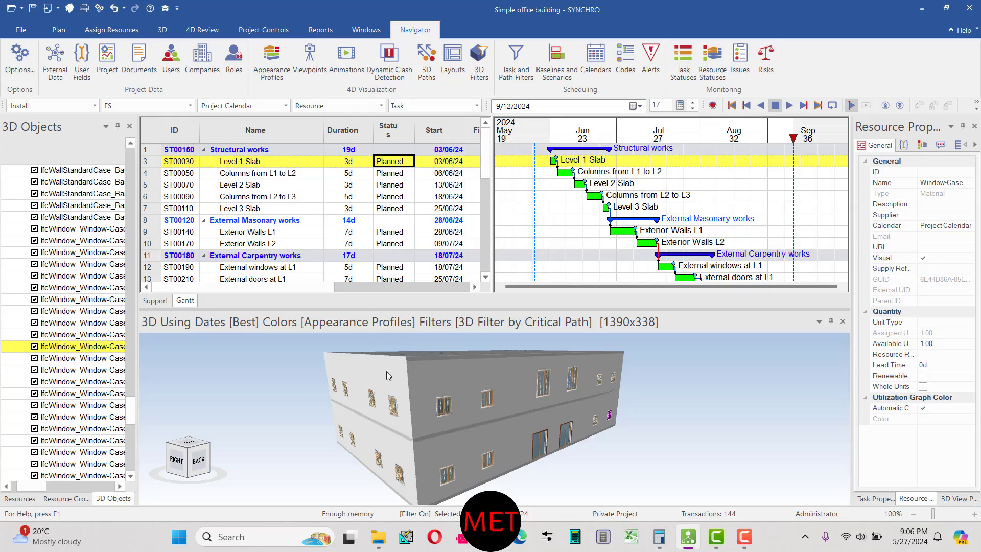
left_click(289, 176)
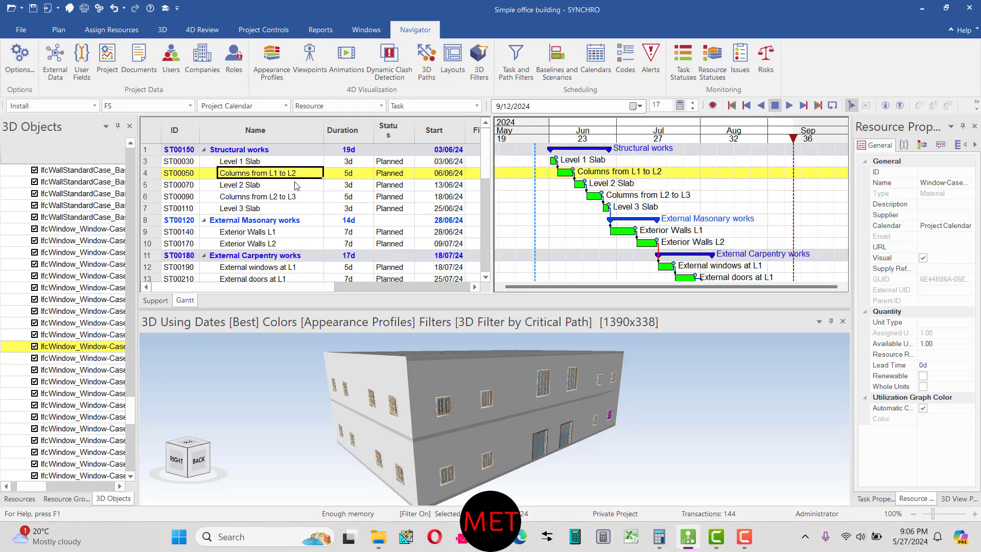
View the file formats available for import, then leave the list without importing anything.
left_click(21, 29)
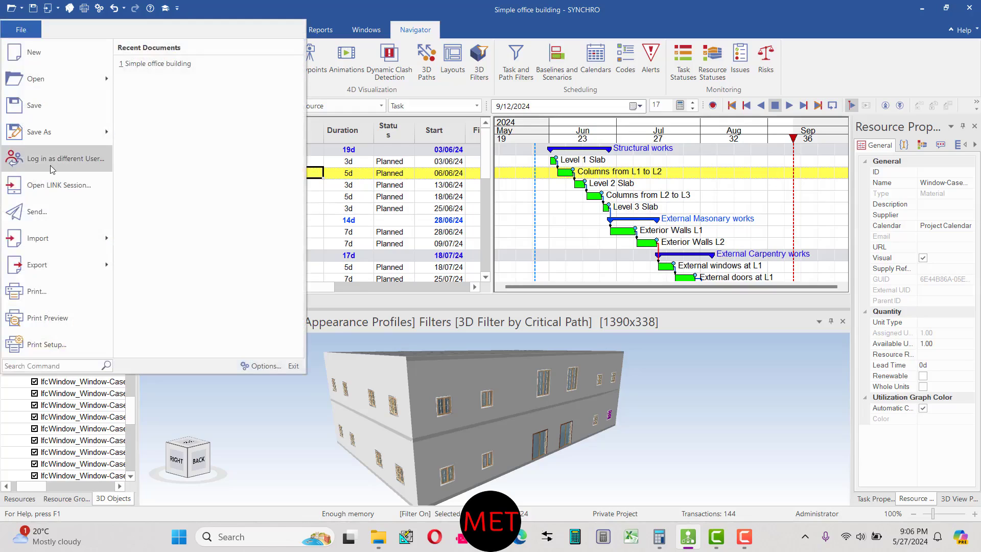
mouse_move(78, 236)
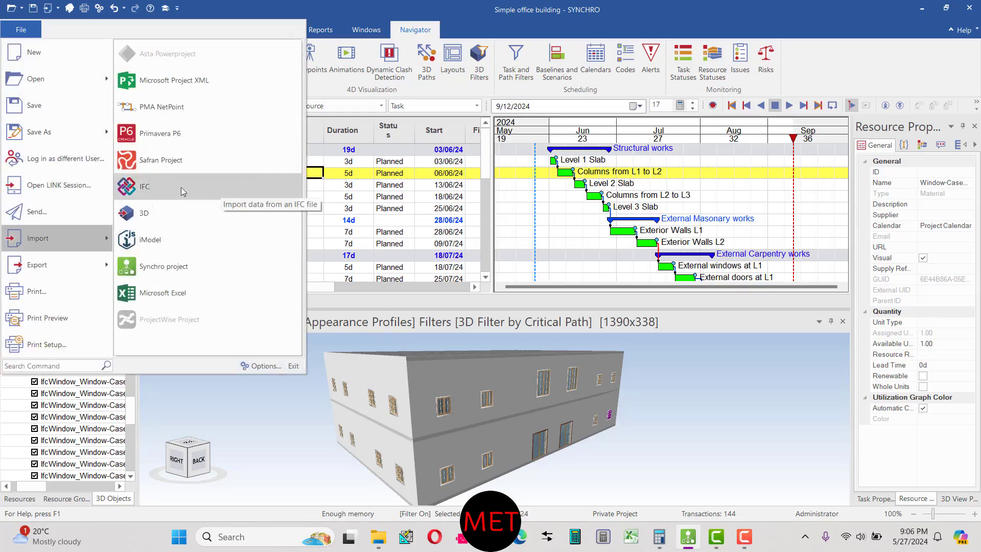
left_click(388, 185)
left_click(307, 164)
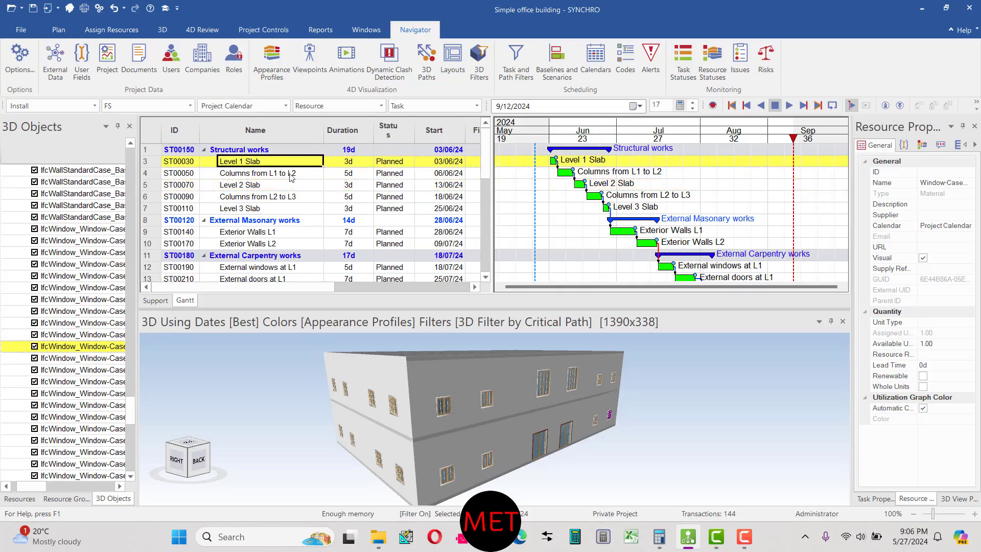
left_click(291, 175)
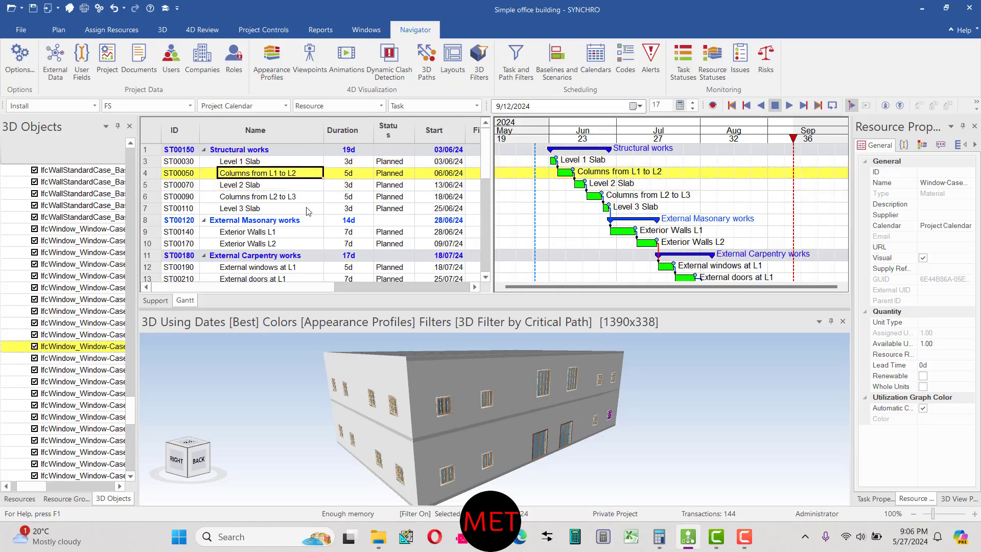
left_click(296, 210)
scroll(296, 215, "down", 1)
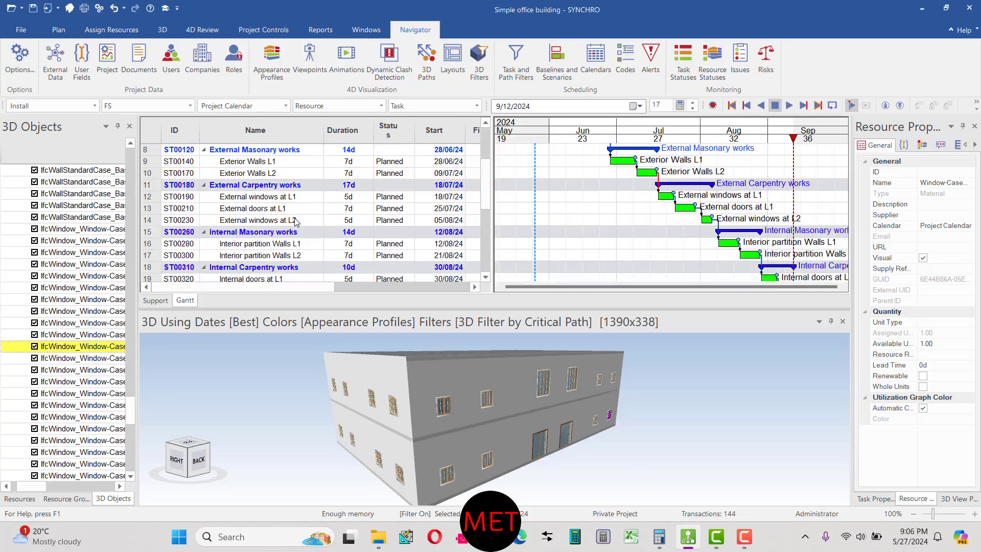
scroll(295, 222, "up", 1)
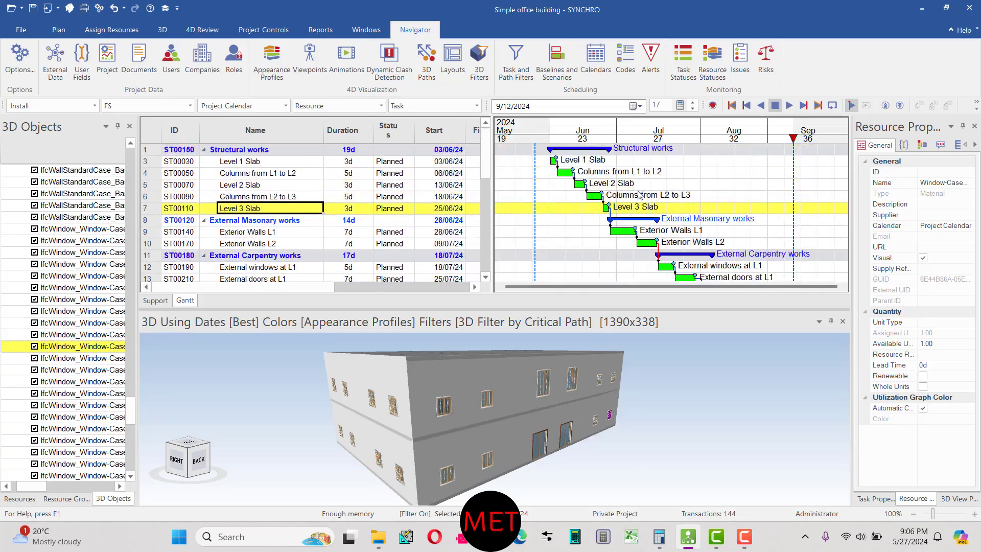
Reschedule the project ASAP from the selected date 03 Jun 24 to Early Project Finish, using the automatic data date.
left_click(63, 34)
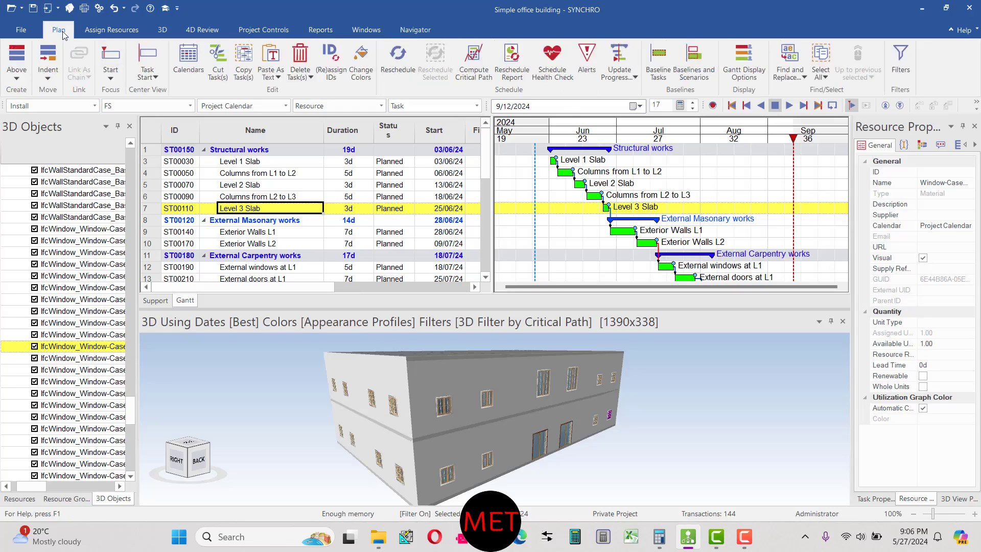
left_click(392, 63)
left_click(398, 70)
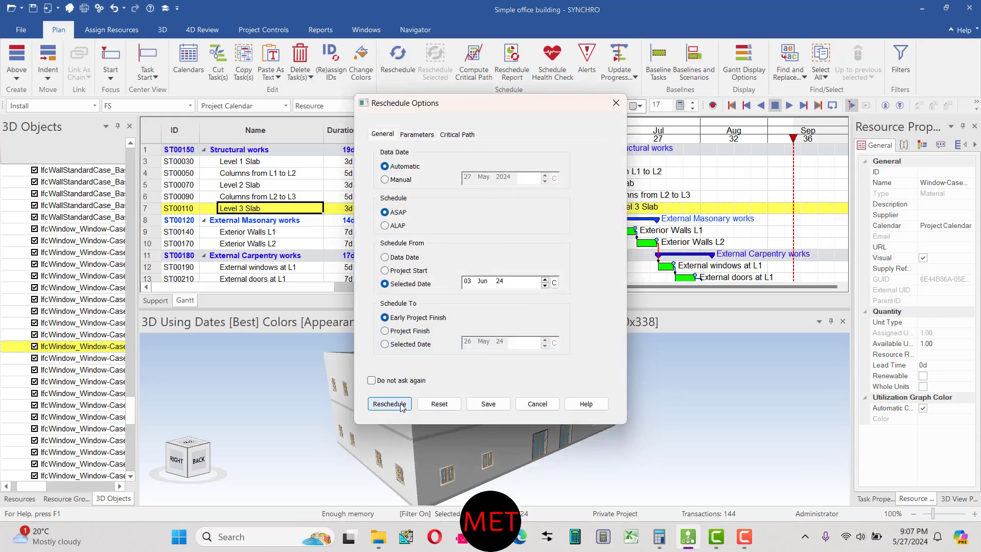
left_click(391, 405)
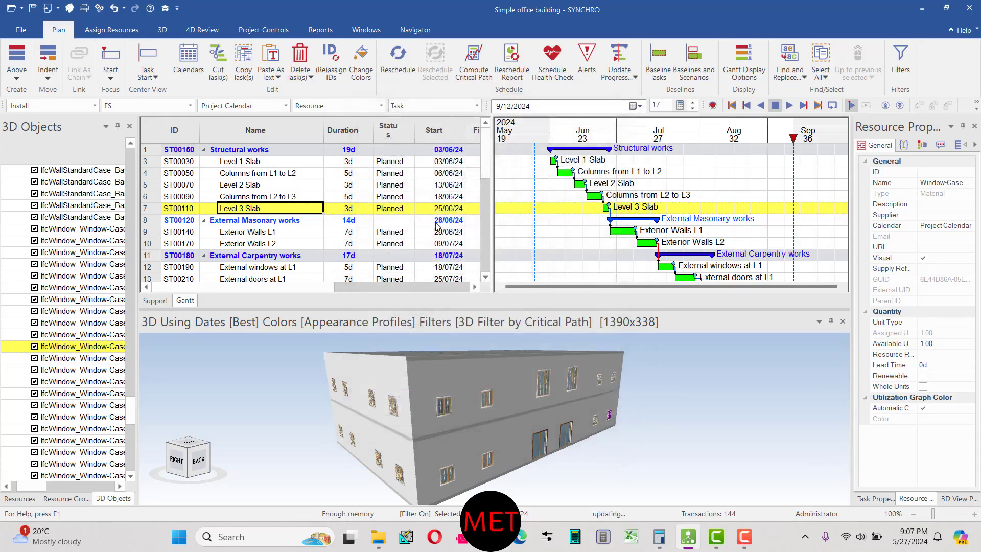
scroll(437, 224, "down", 2)
scroll(436, 225, "up", 2)
Compute the critical path and examine the critical tasks along the whole Gantt chart.
left_click(475, 60)
scroll(399, 198, "down", 1)
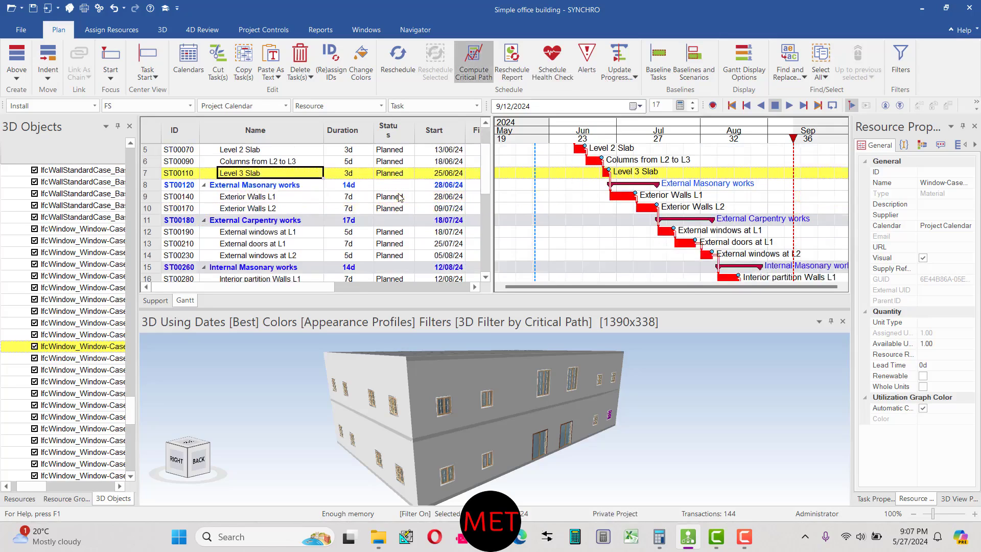
scroll(399, 198, "down", 2)
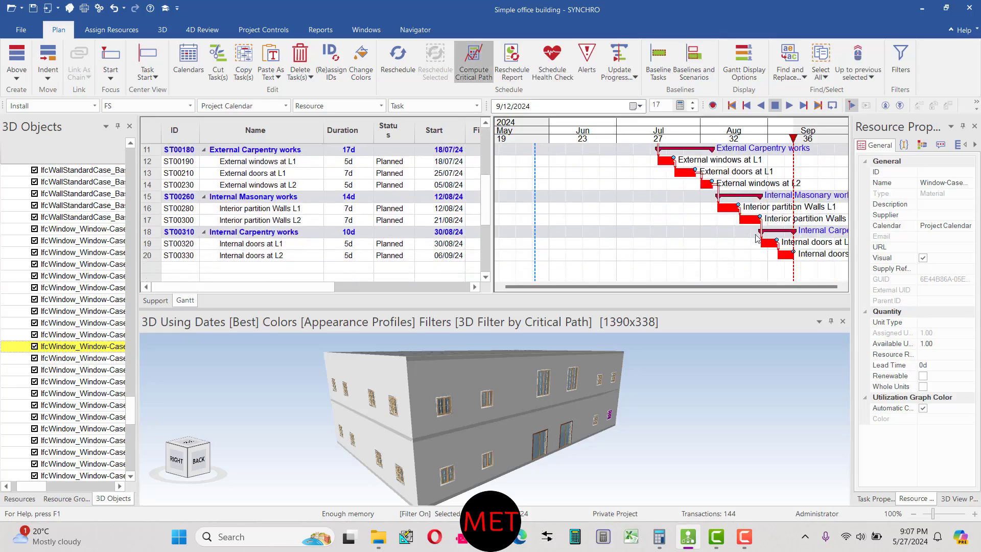
scroll(390, 218, "up", 2)
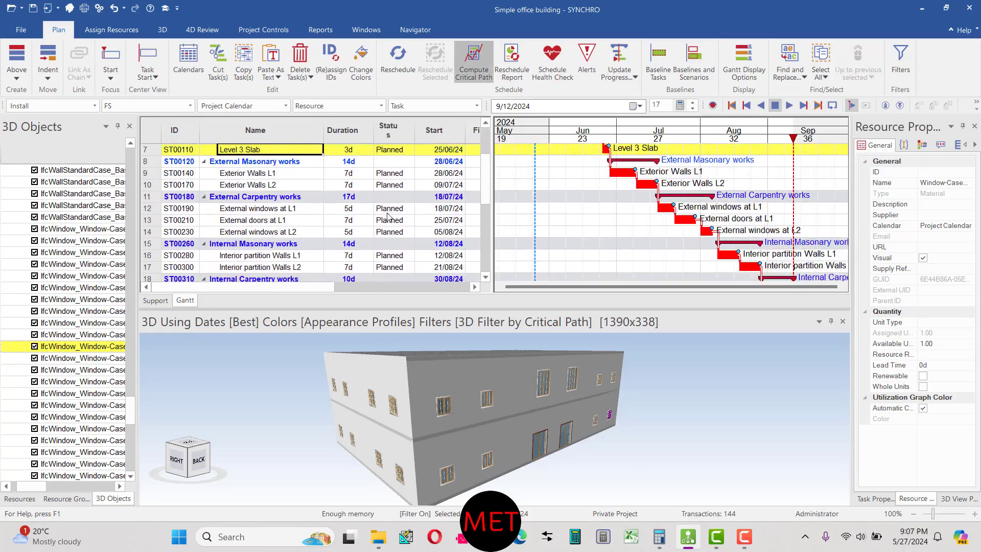
scroll(389, 219, "up", 3)
scroll(601, 210, "up", 2, "ctrl")
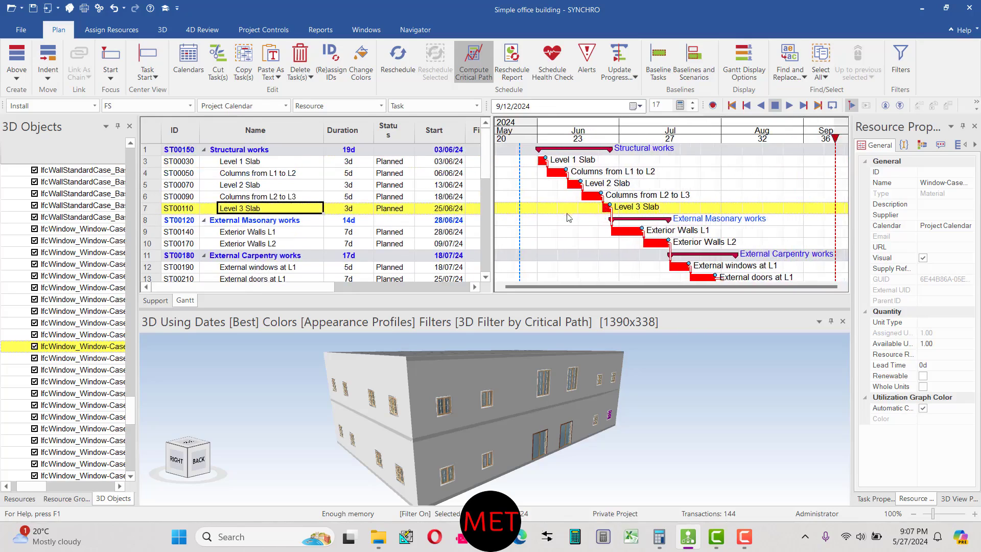
scroll(412, 231, "down", 5)
scroll(412, 231, "up", 5)
scroll(694, 197, "down", 1, "ctrl")
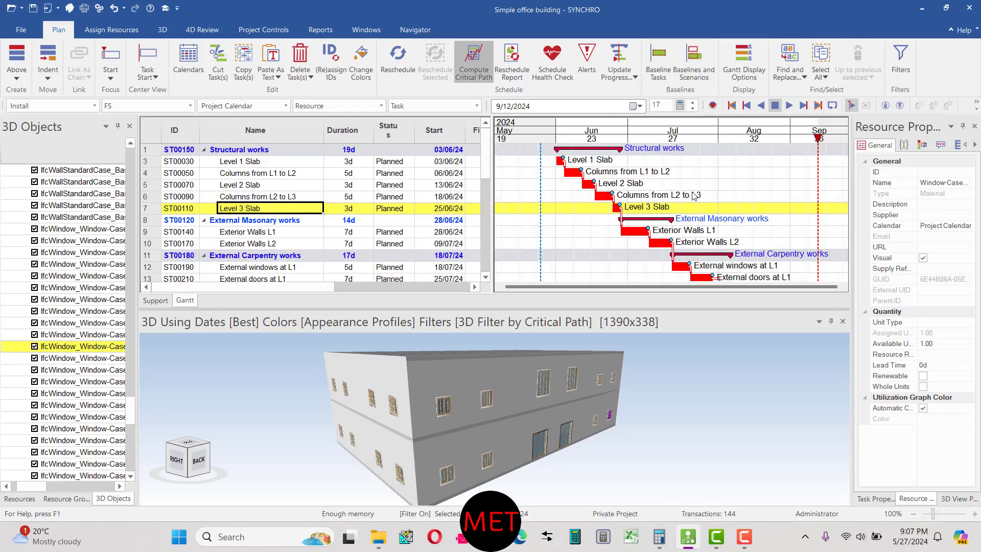
scroll(694, 197, "up", 2, "ctrl")
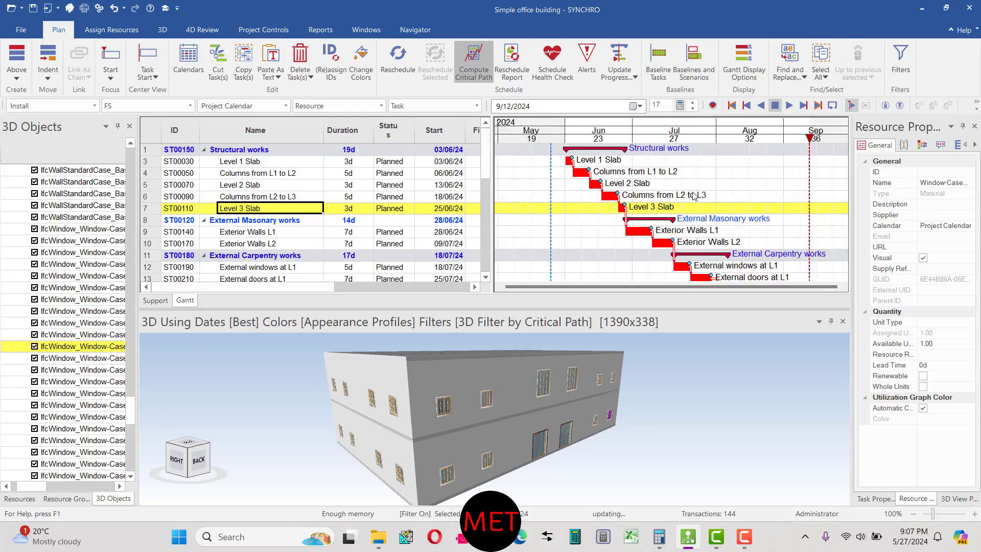
scroll(694, 197, "down", 2, "ctrl")
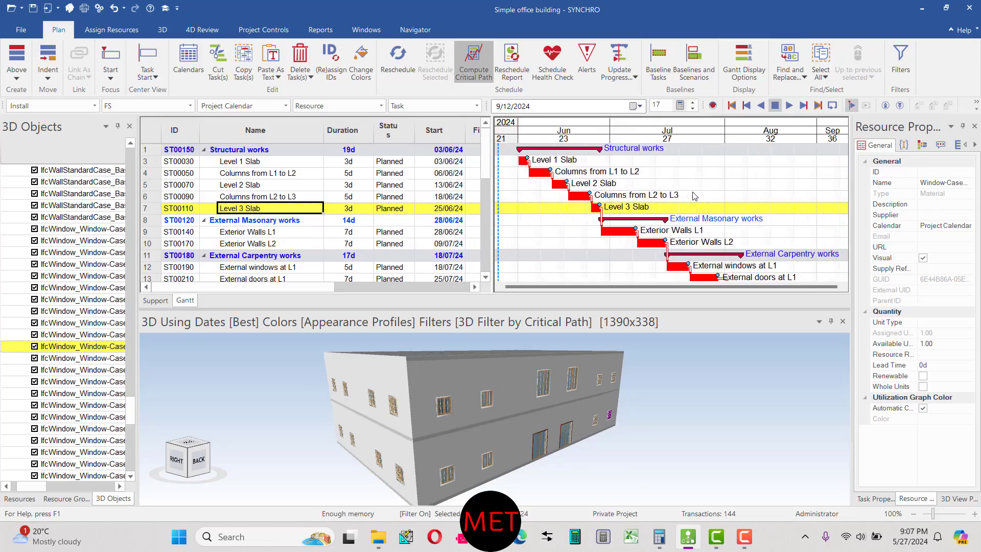
Move the Gantt chart's focus time back to 5/31/2024, before the start of Structural works.
left_click(844, 287)
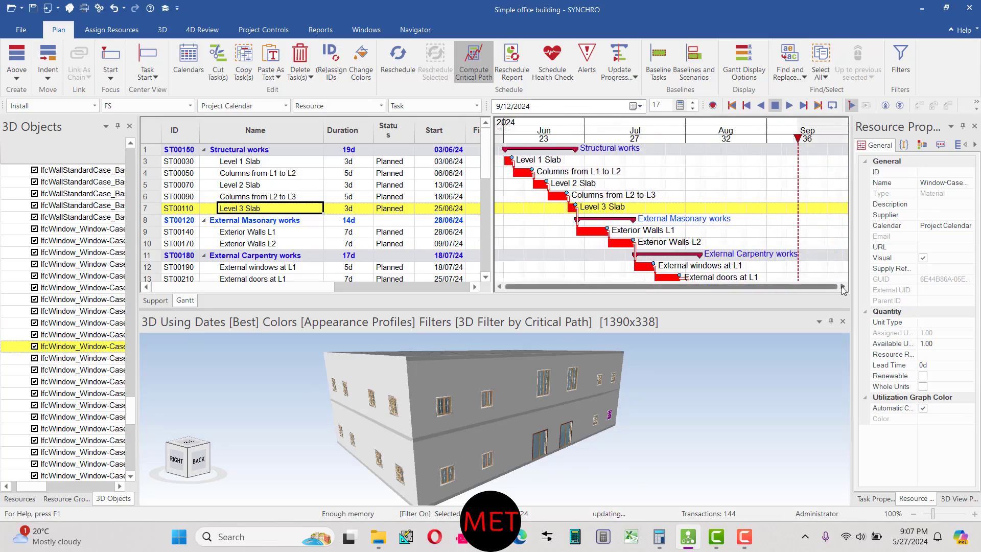
left_click(500, 286)
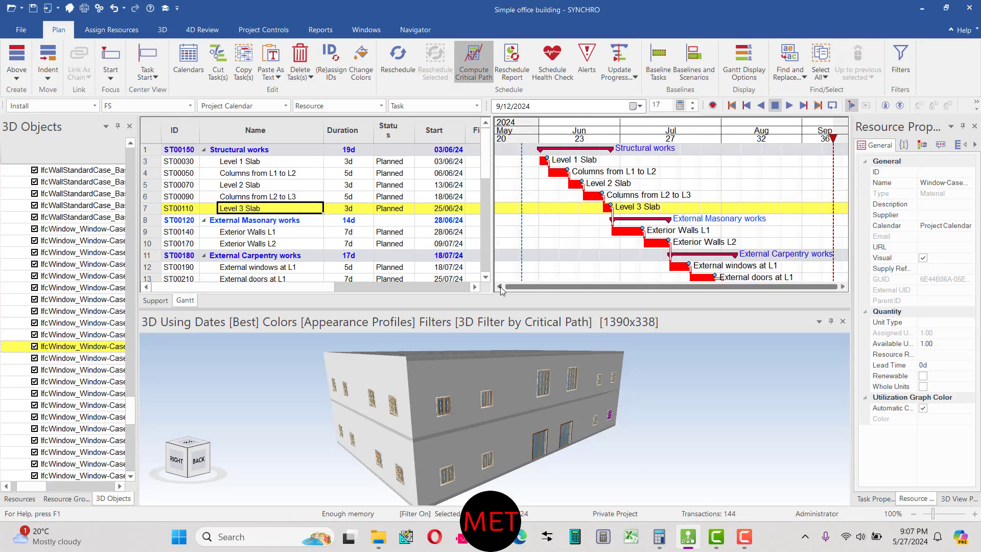
mouse_move(834, 142)
left_mouse_down()
mouse_move(550, 149)
mouse_move(700, 155)
mouse_move(534, 149)
left_mouse_up()
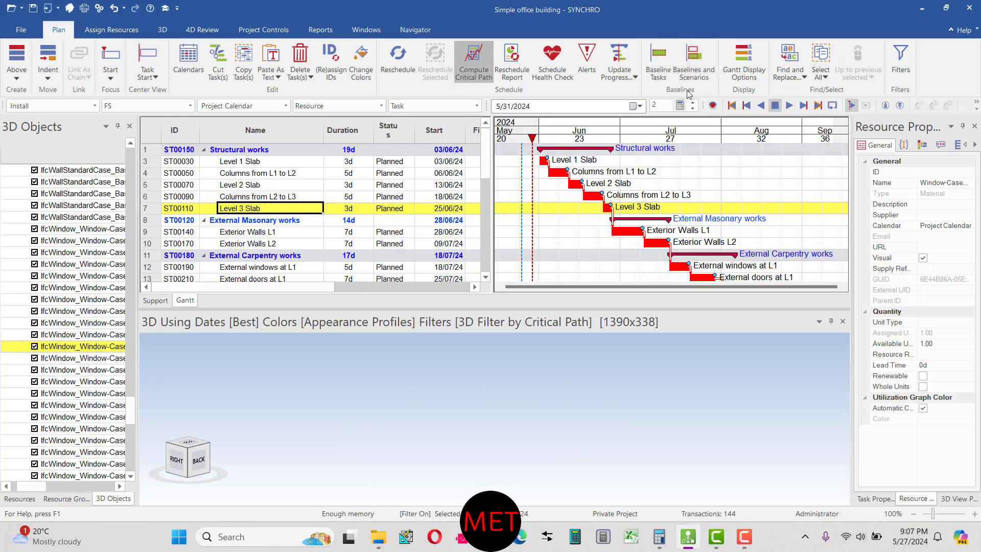
mouse_move(486, 154)
left_mouse_down()
mouse_move(481, 240)
mouse_move(484, 145)
left_mouse_up()
Examine the start dates of Structural works and its tasks, such as Columns from L2 to L3.
left_click(448, 199)
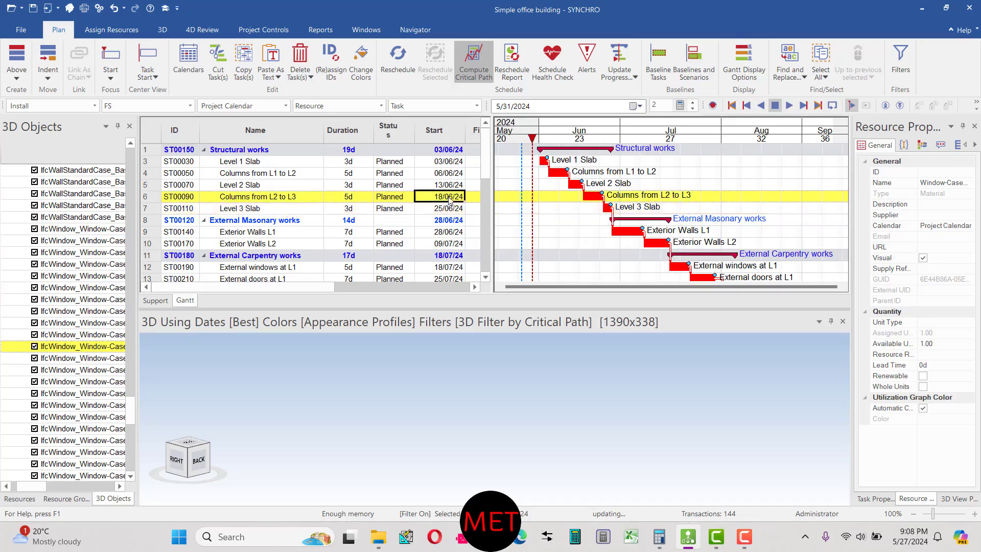
left_click(453, 175)
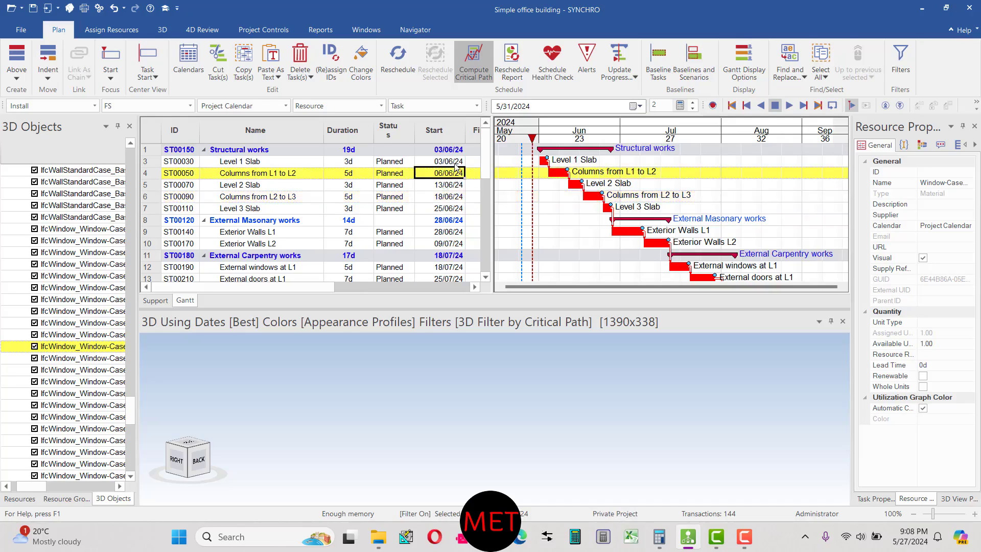
key("Up")
key("Up")
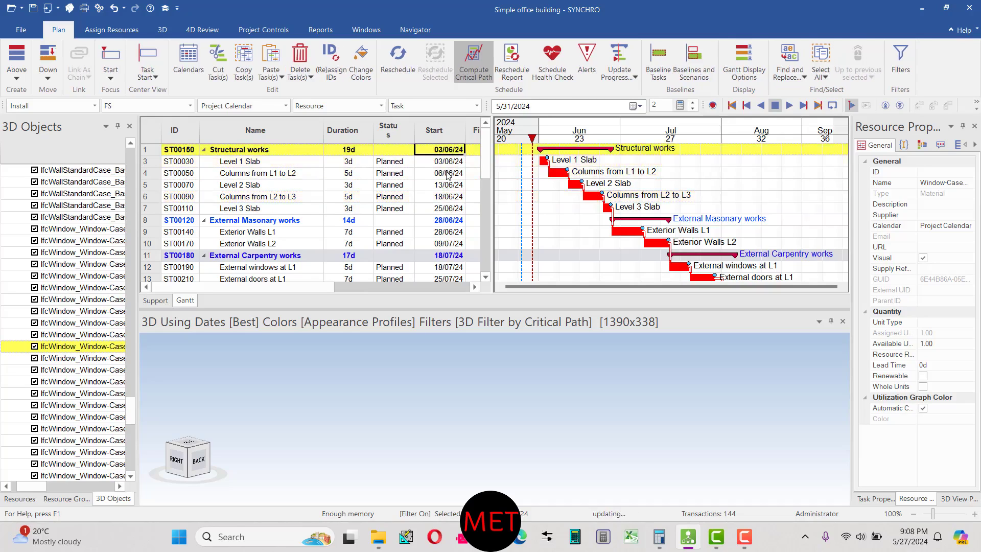
scroll(448, 176, "down", 5)
scroll(448, 176, "up", 5)
Remove the Predecessors and Resources columns from the Gantt task table.
scroll(702, 164, "down", 3, "ctrl")
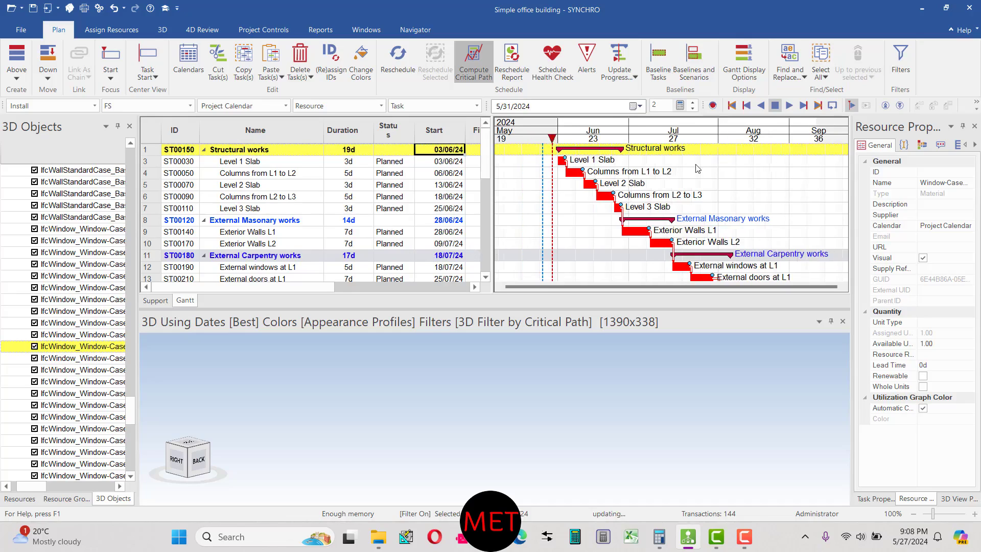
right_click(708, 139)
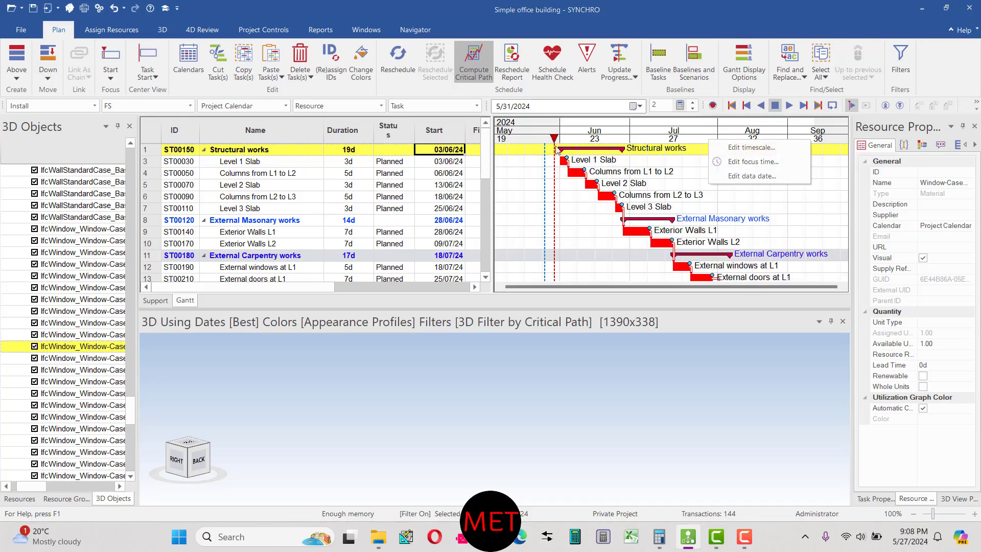
right_click(397, 140)
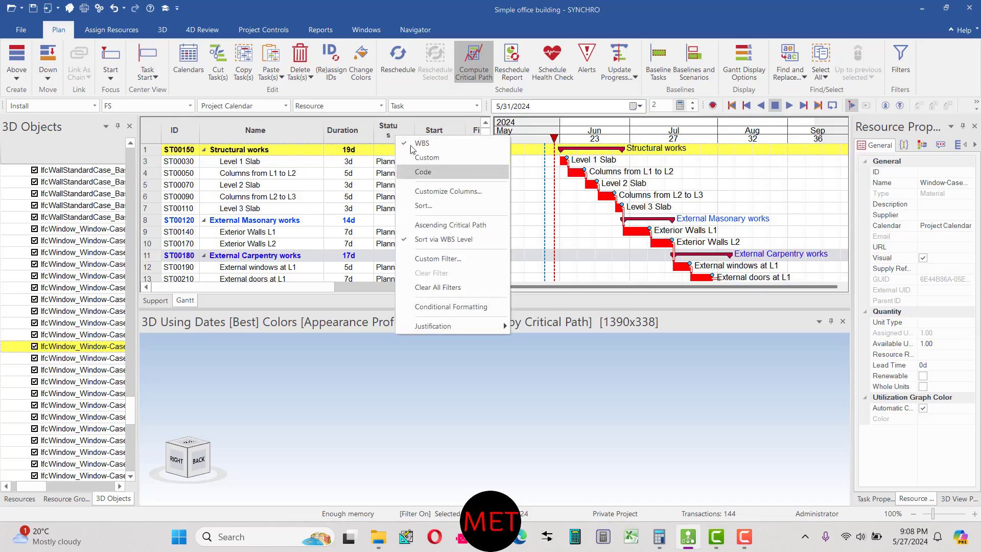
left_click(432, 193)
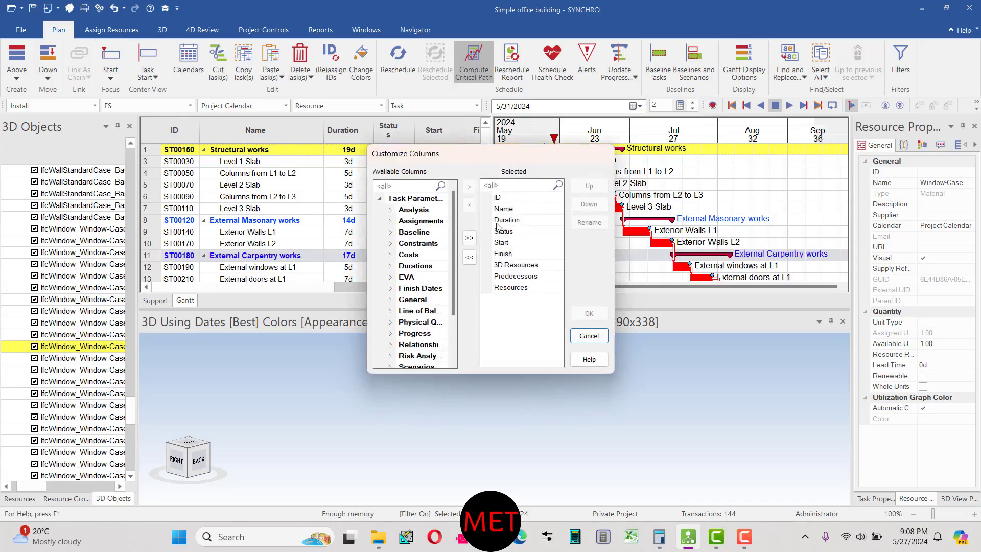
left_click(514, 277)
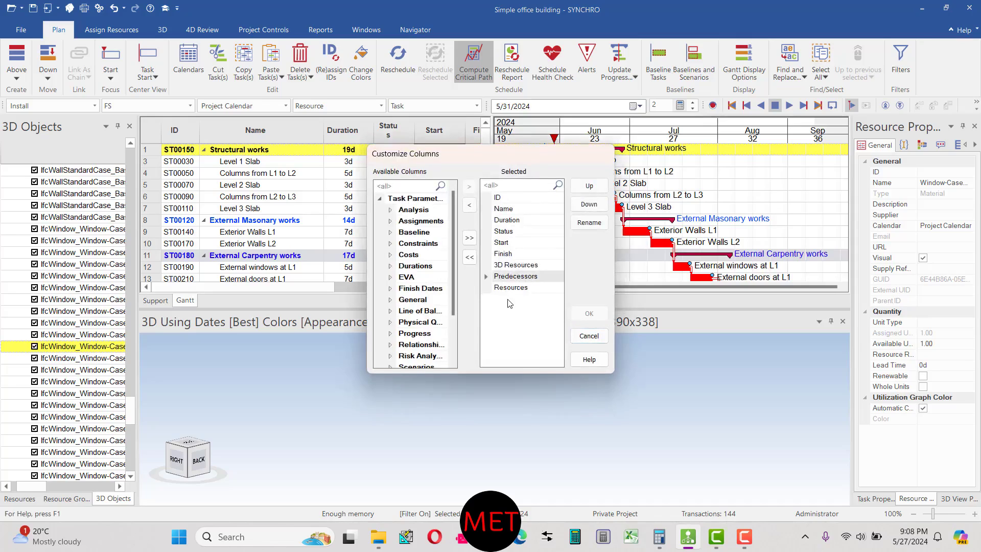
left_click(514, 289)
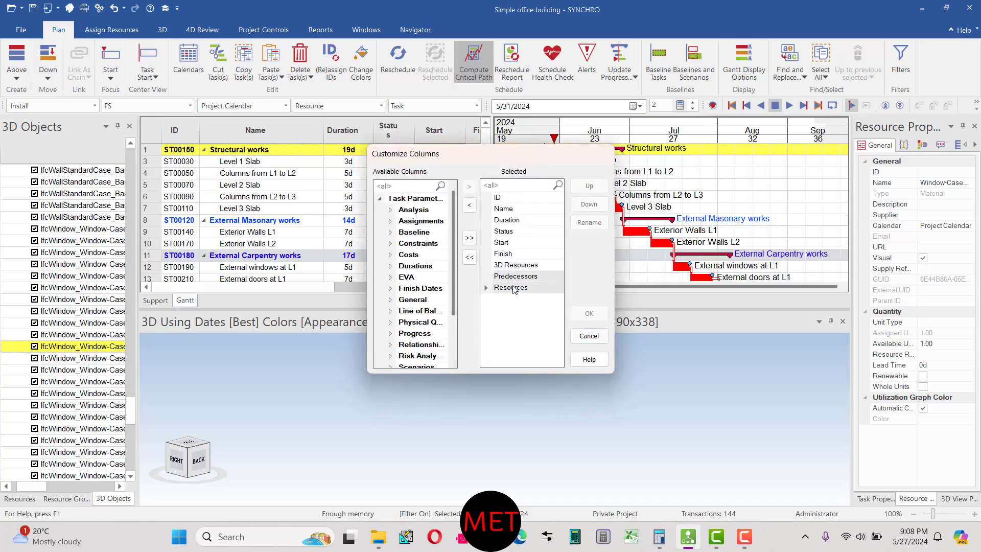
left_click(469, 205)
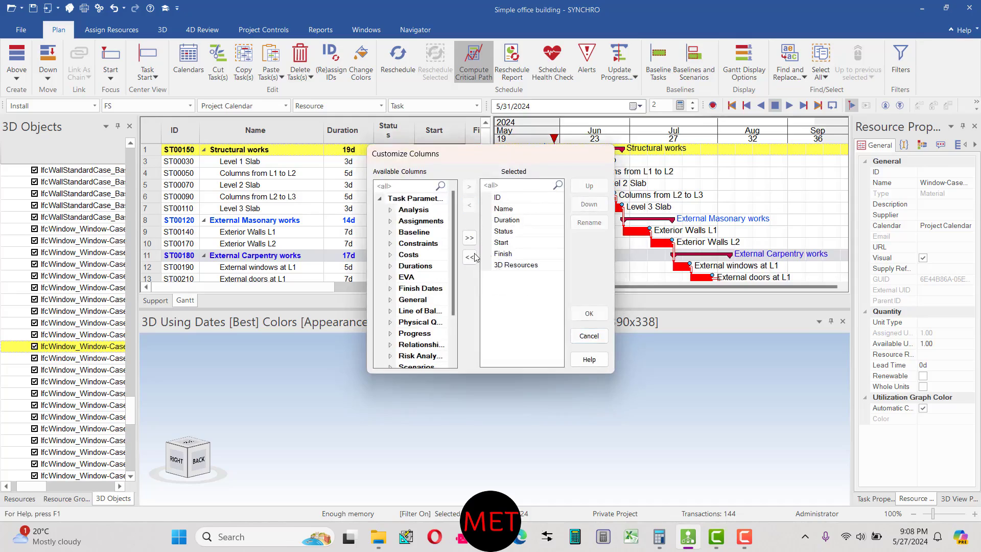
Reorder the task table columns so 3D Resources follows Duration and Status comes after Finish, and apply the layout.
left_click(509, 264)
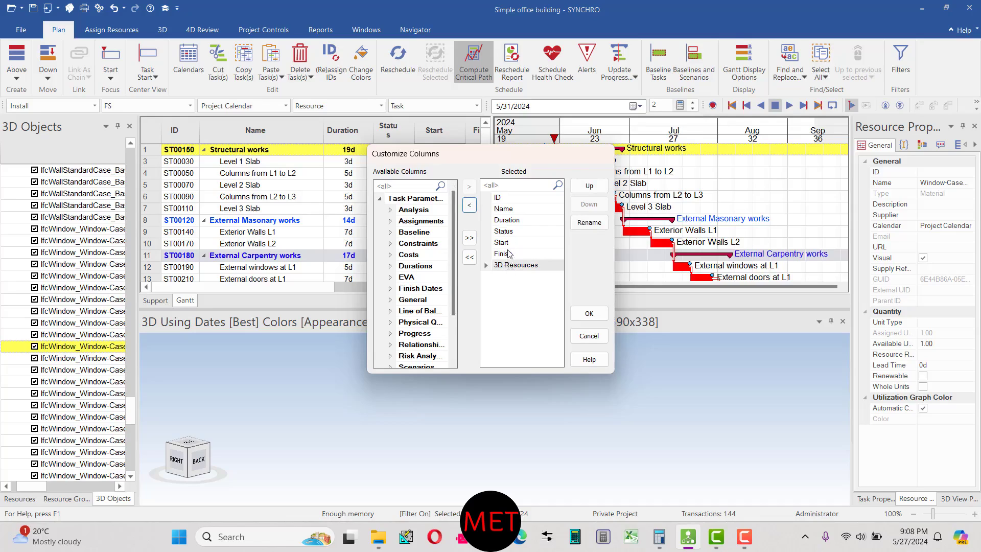
left_click_drag(551, 265, 506, 254)
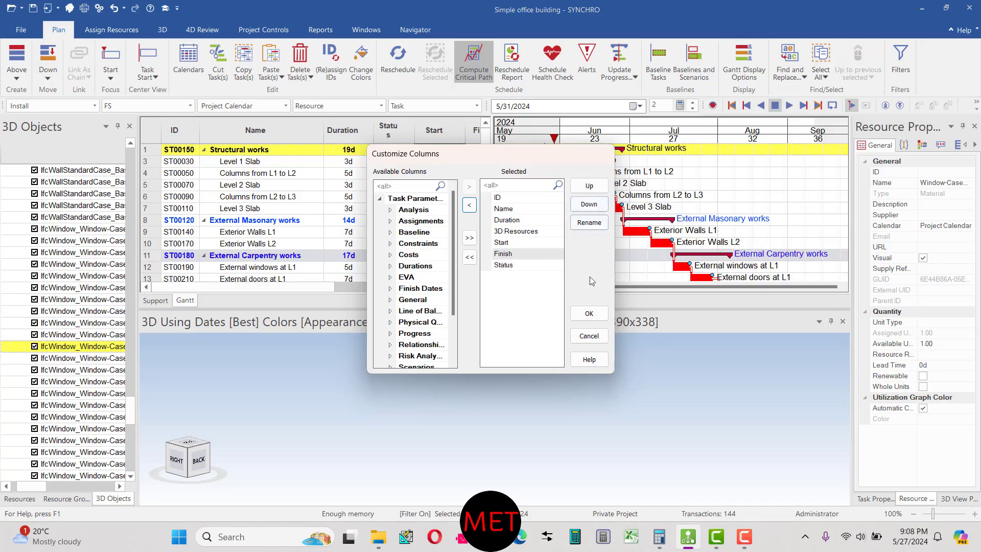
left_click(589, 313)
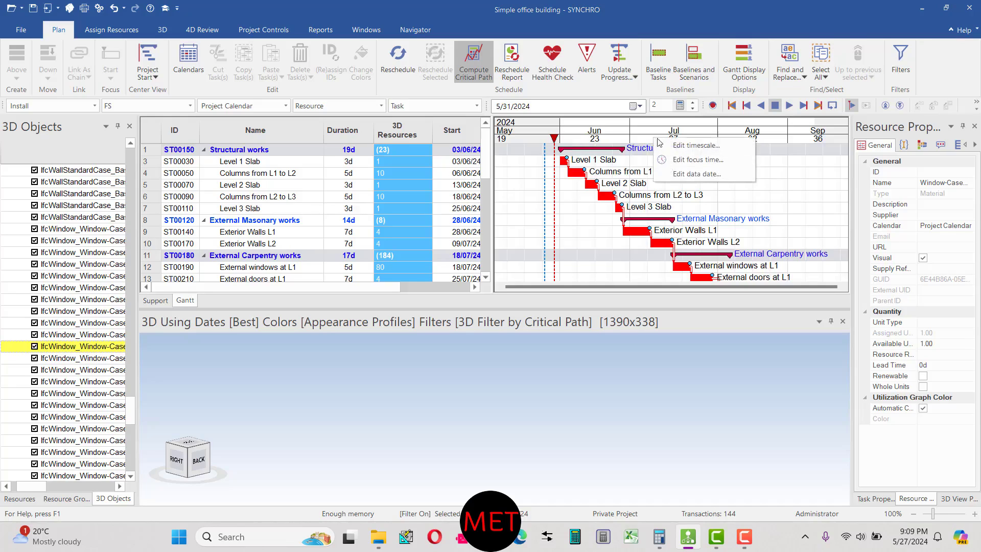
Review the Gantt chart timeline settings of the Year, Month and Week rulers, leaving them unmodified.
double_click(680, 149)
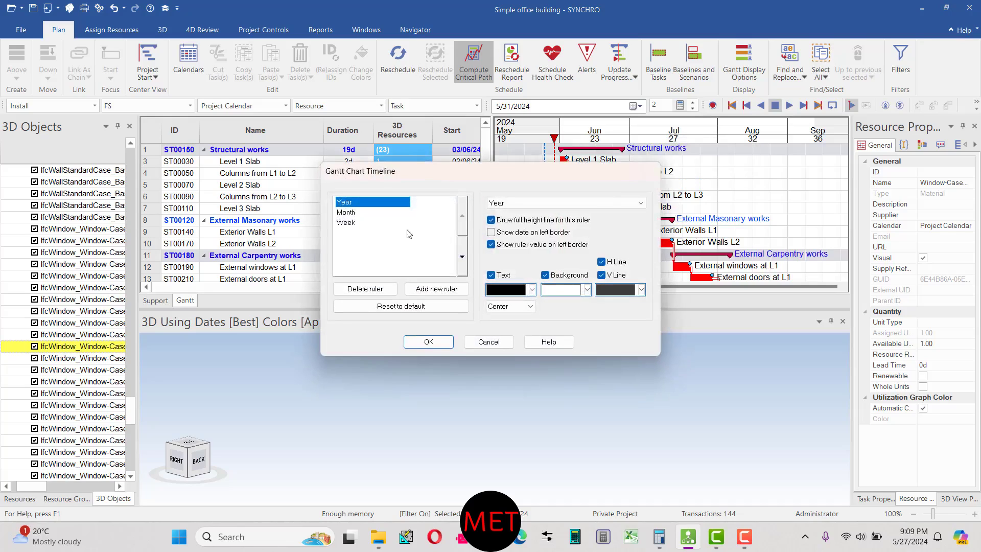
left_click(352, 213)
left_click(360, 203)
left_click(608, 203)
left_click(608, 203)
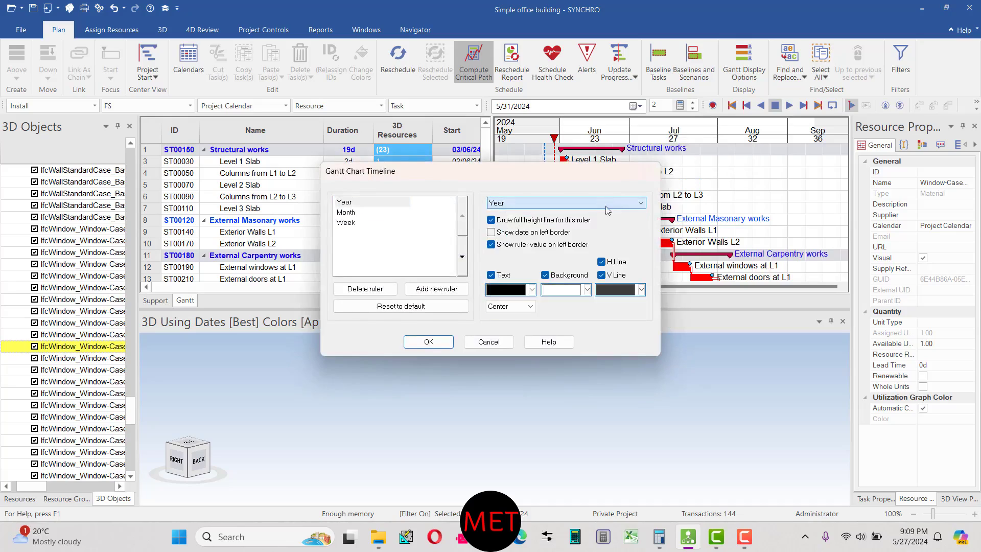
left_click(386, 214)
left_click(558, 205)
left_click(559, 205)
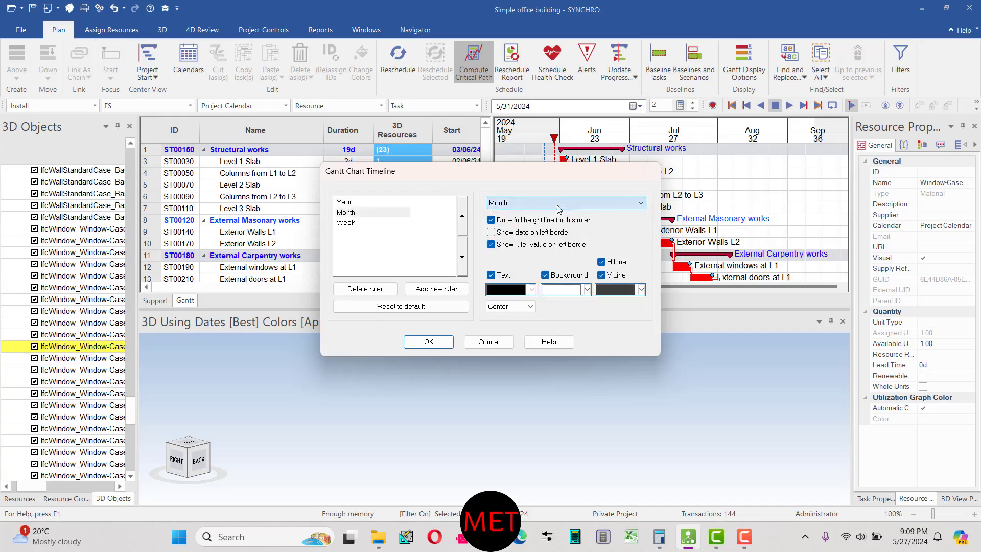
left_click(358, 222)
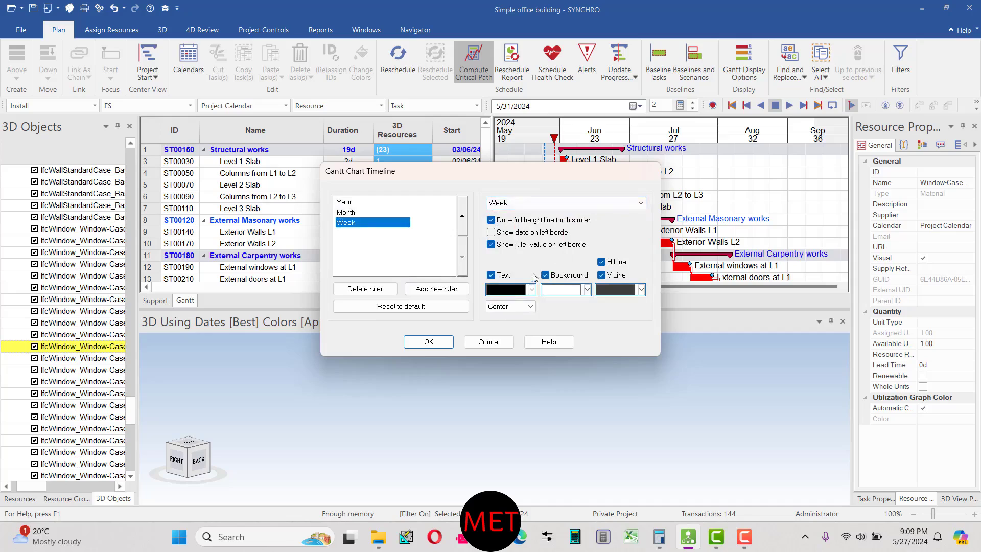
left_click(357, 212)
left_click(355, 202)
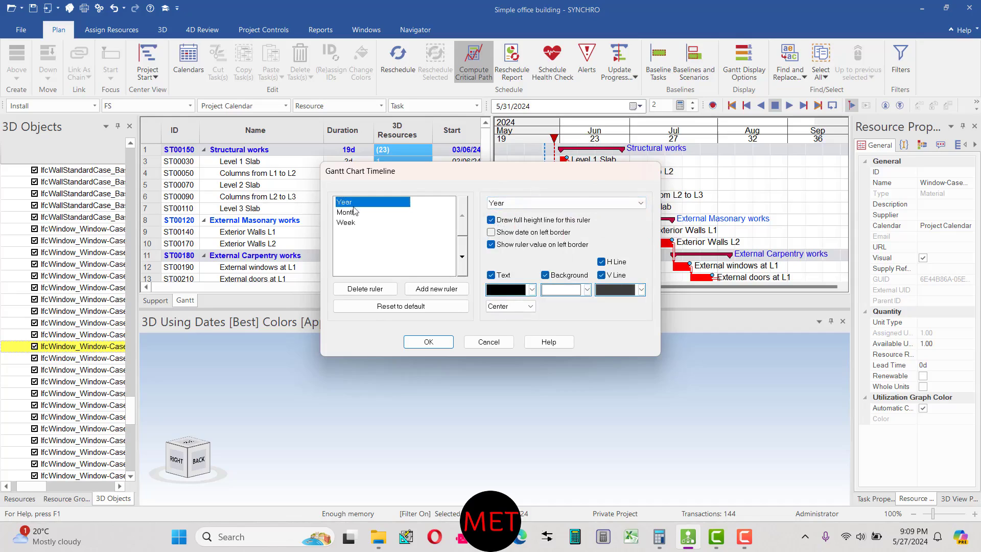
left_click(489, 343)
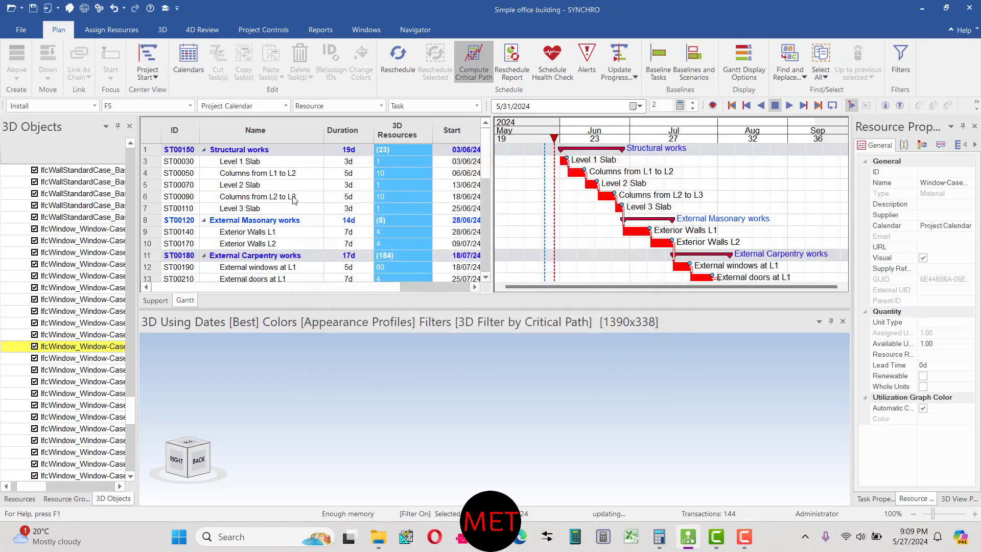
Examine the task list with its 3D resource assignments, including Columns from L2 to L3 and Columns from L1 to L2.
left_click(295, 198)
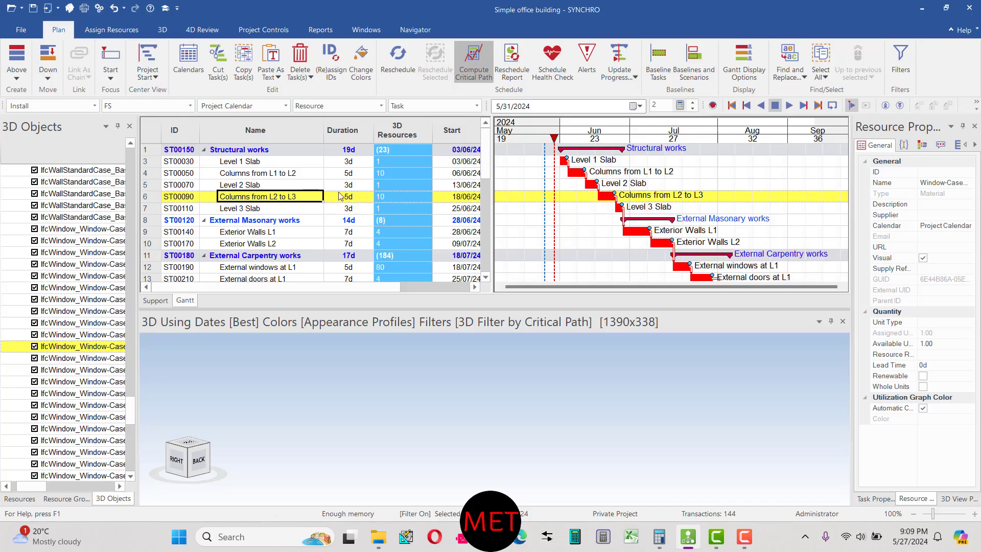
left_click(309, 176)
scroll(304, 207, "down", 3)
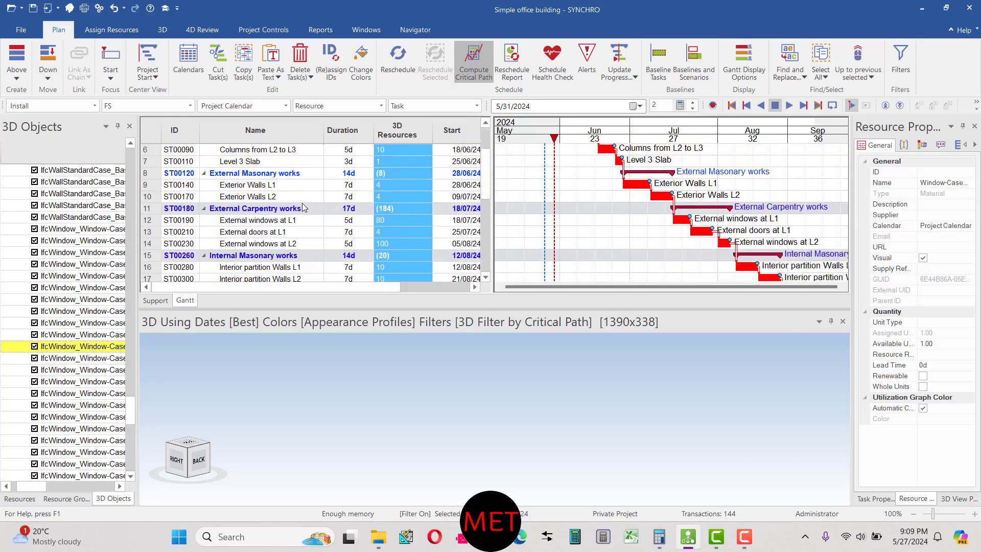
scroll(304, 207, "up", 3)
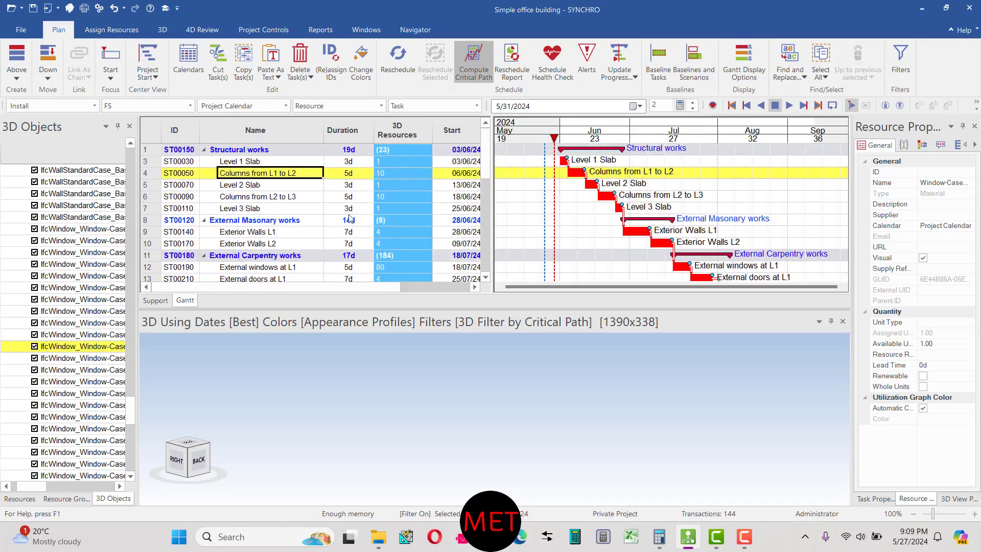